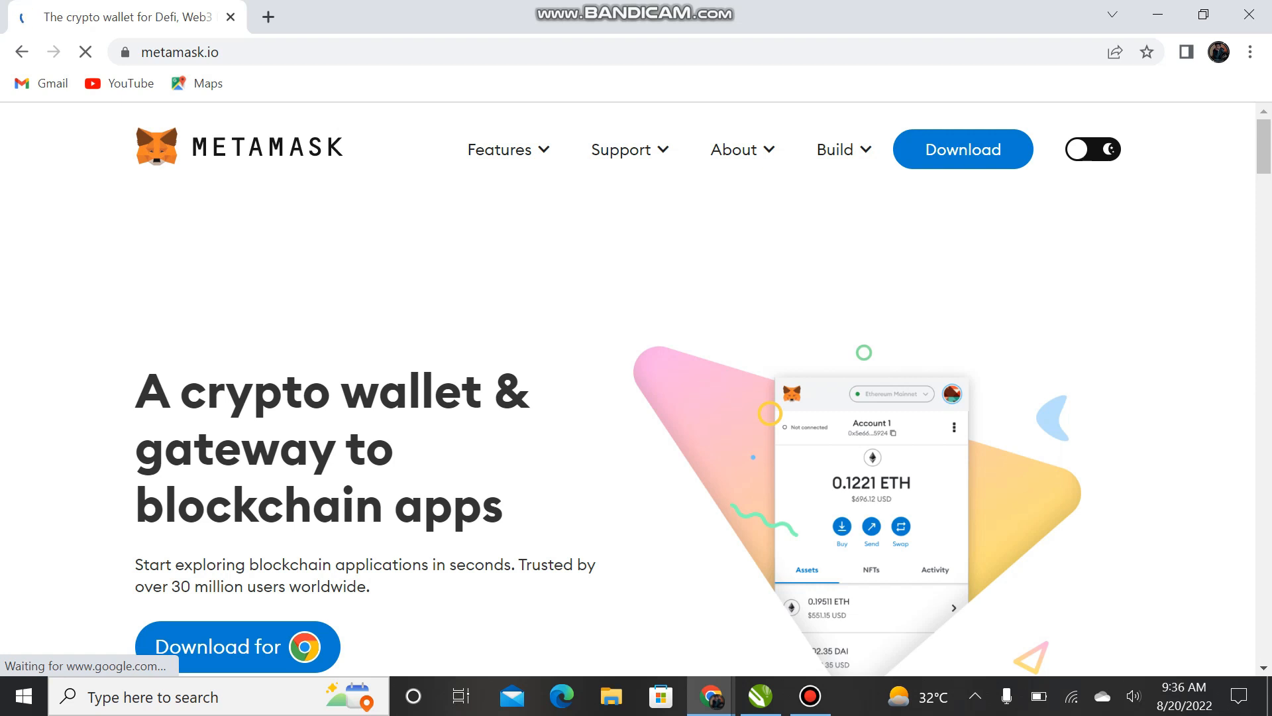
# Open the MetaMask download page for Chrome from the MetaMask home page
pyautogui.scroll(-5, 629, 390)
pyautogui.scroll(3, 628, 390)
pyautogui.click(238, 447)
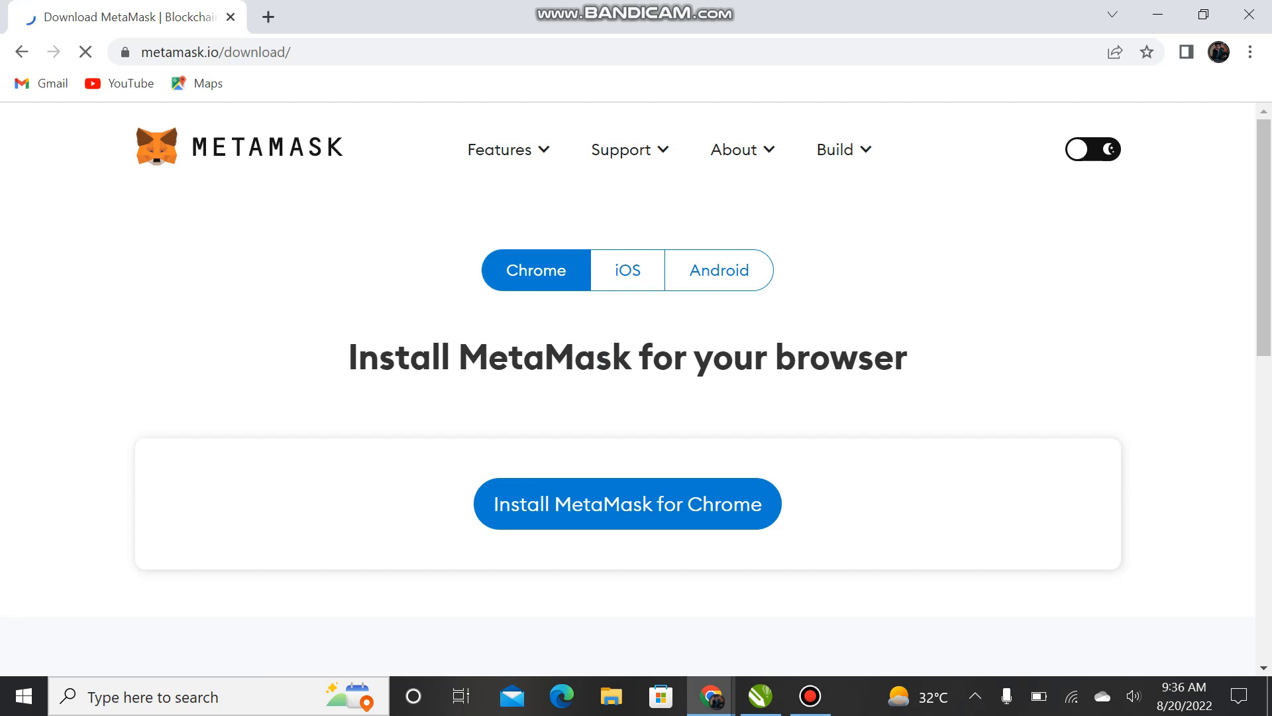
# Open MetaMask's Chrome Web Store listing and add the extension to Chrome, confirming the installation
pyautogui.scroll(-3, 636, 390)
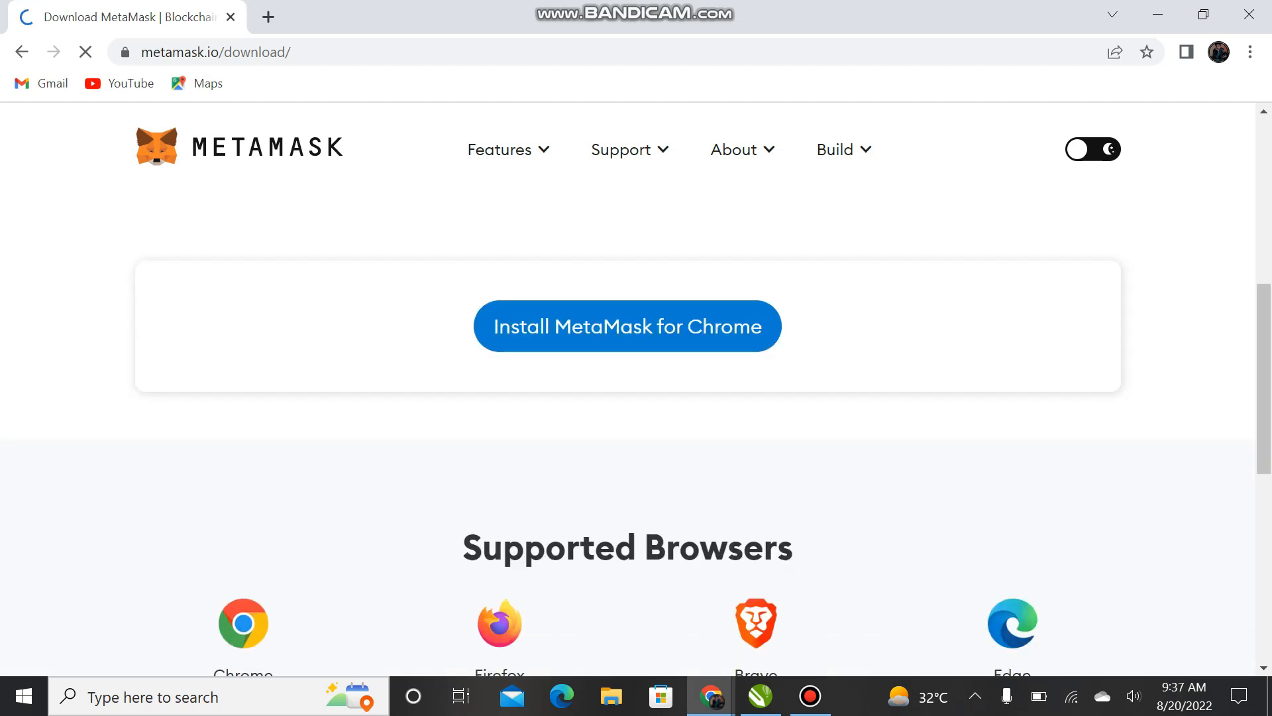
pyautogui.scroll(5, 636, 391)
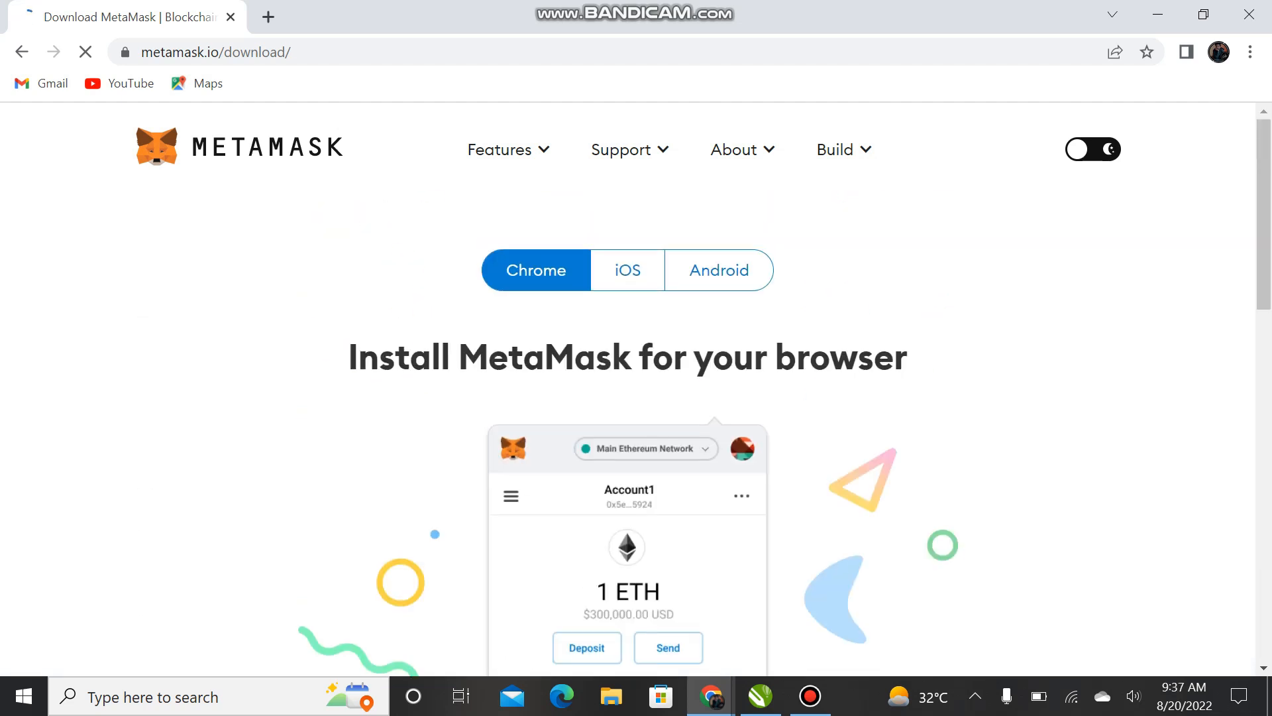
pyautogui.scroll(-5, 636, 391)
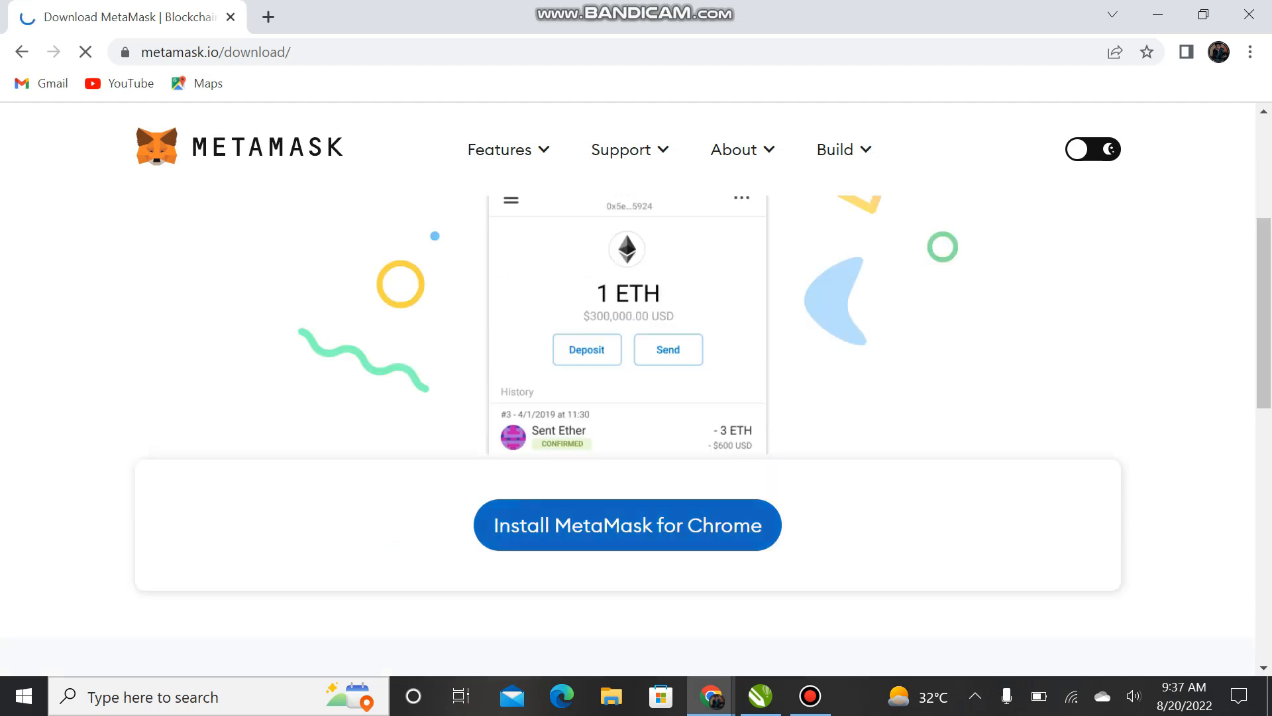
pyautogui.click(628, 523)
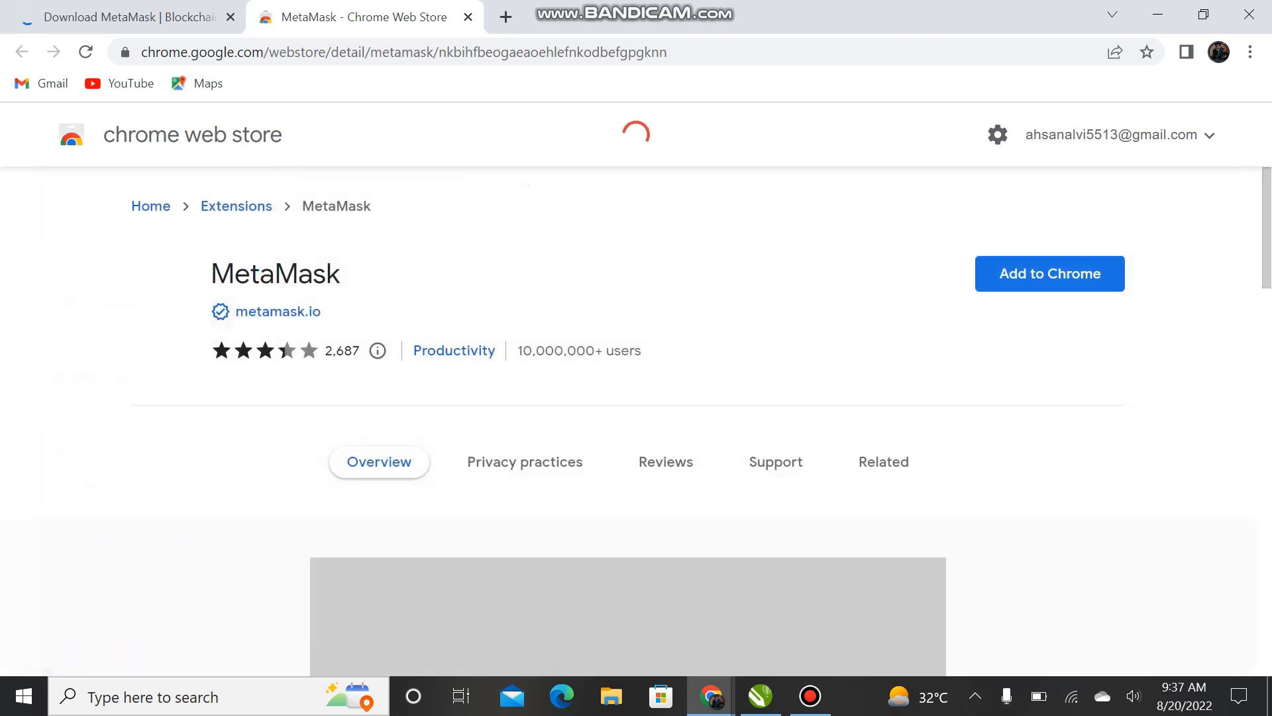
pyautogui.click(1050, 274)
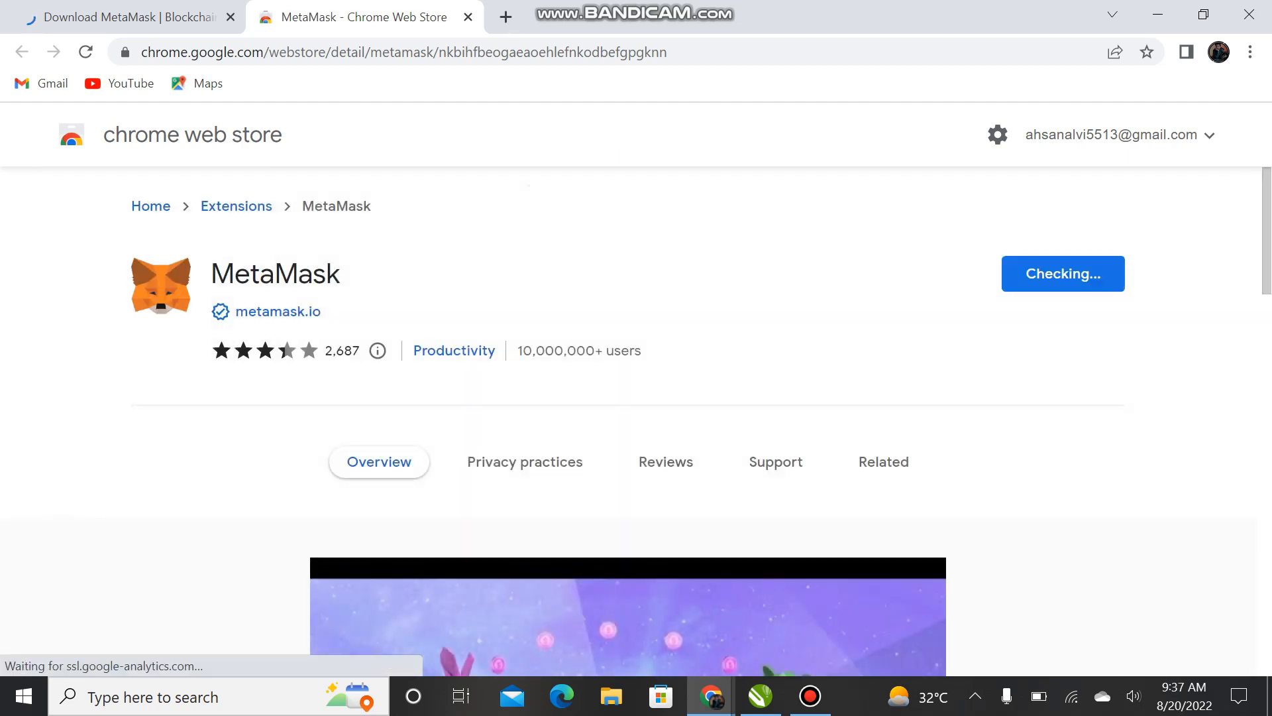
pyautogui.click(670, 274)
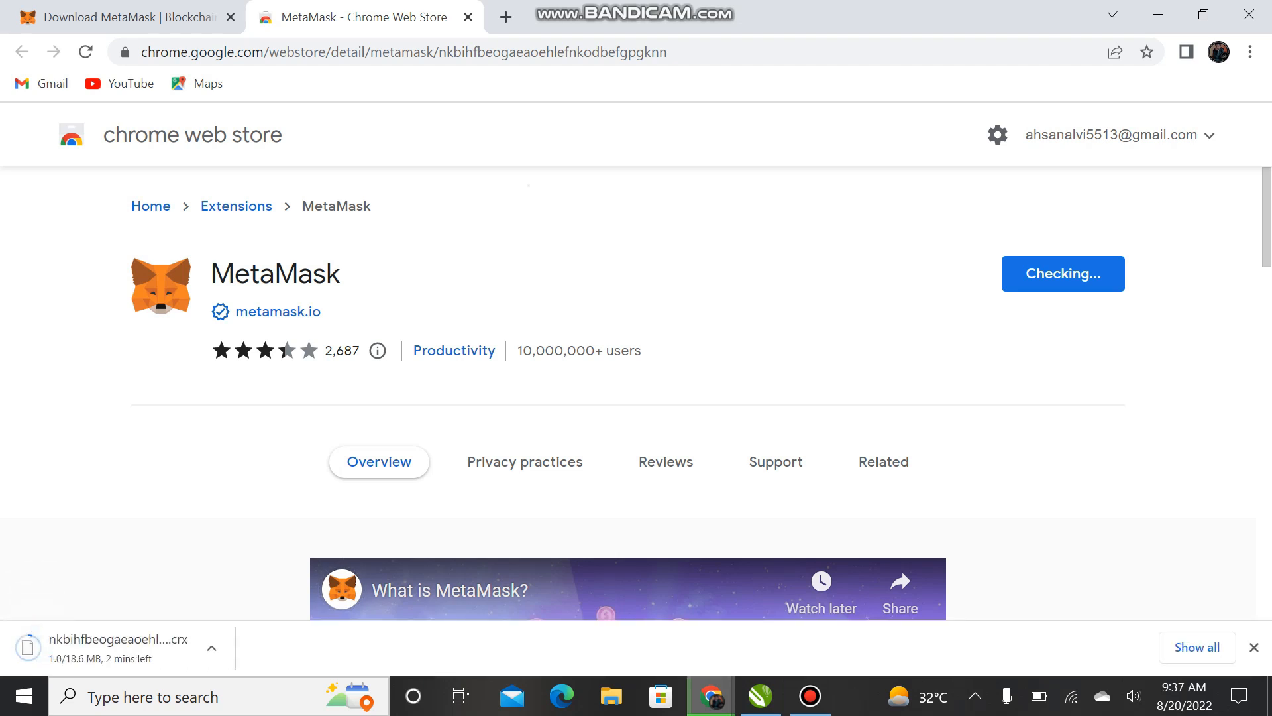
# Read the Overview description on the MetaMask store listing, including its notes on Dapps, identities and phishing protection
pyautogui.scroll(-3, 628, 397)
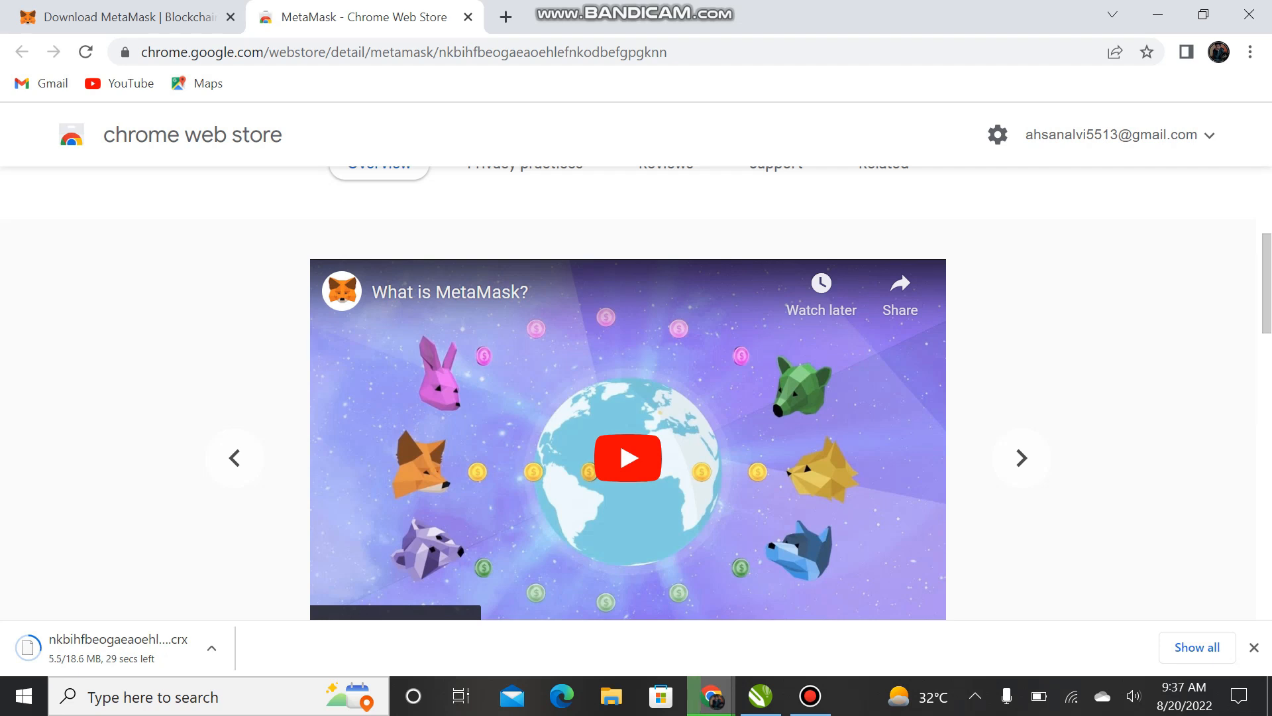
pyautogui.scroll(-10, 629, 397)
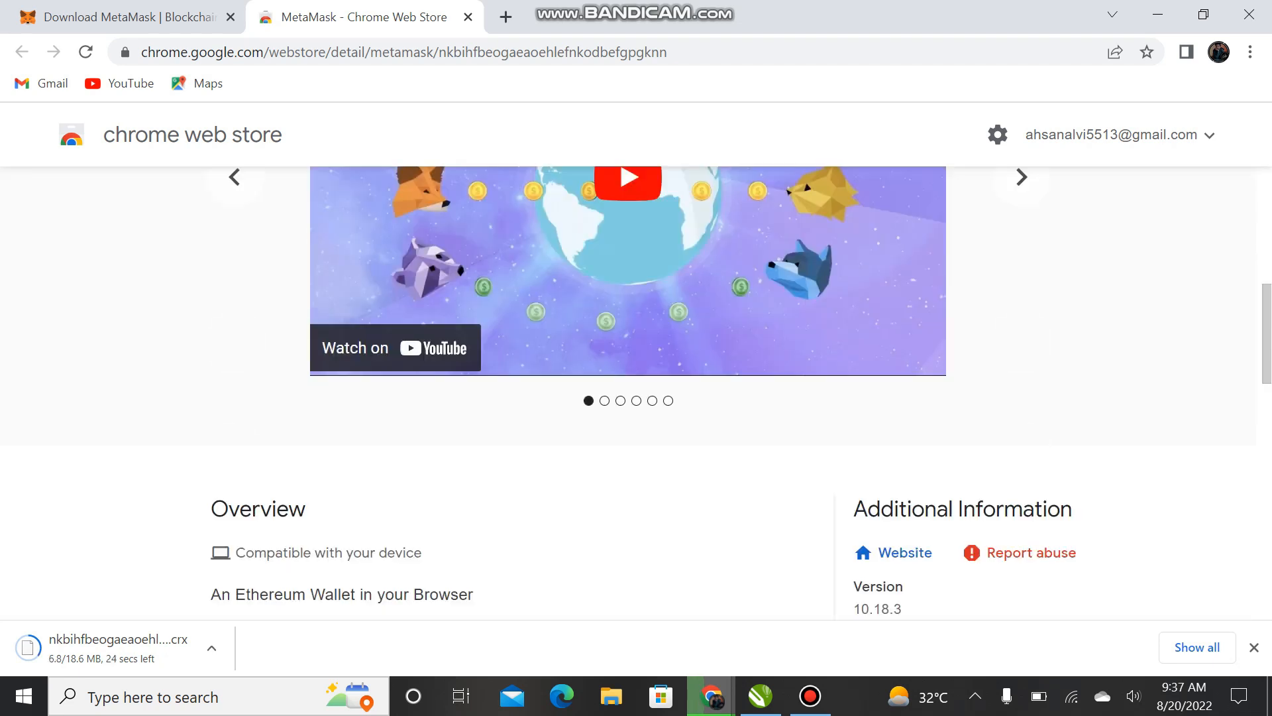
pyautogui.scroll(4, 628, 397)
pyautogui.moveTo(211, 392); pyautogui.dragTo(306, 391)
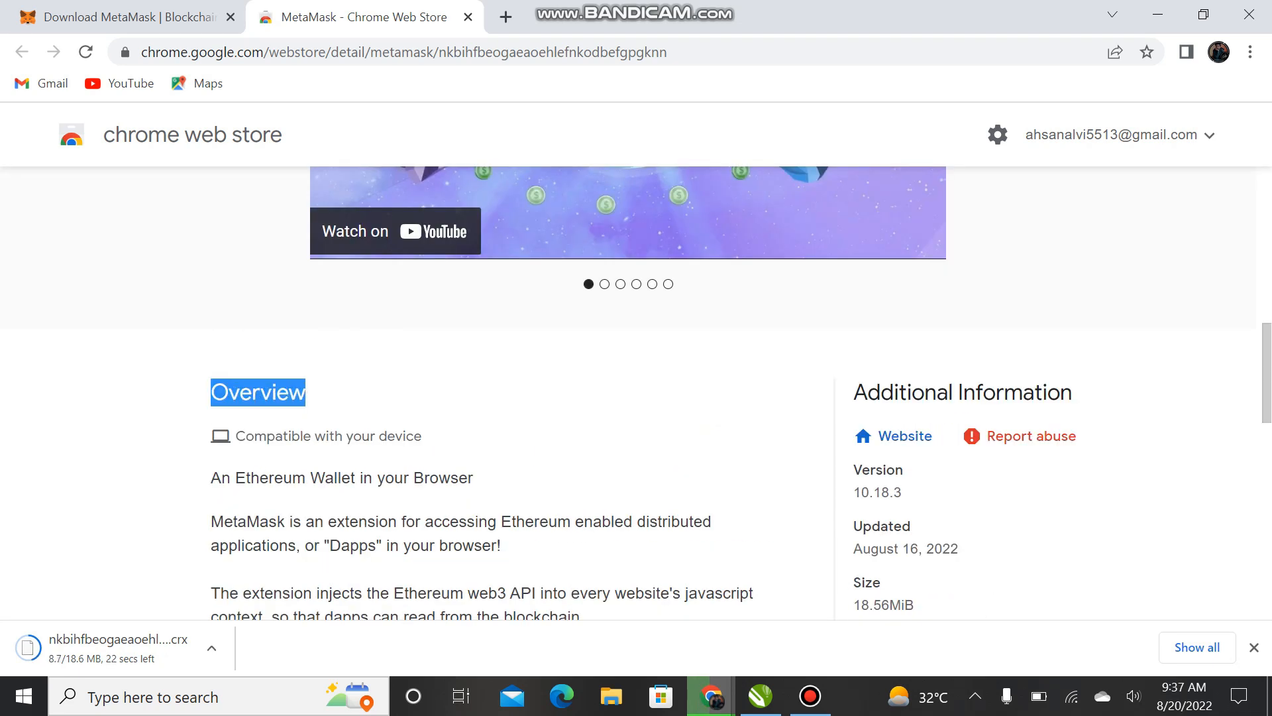
pyautogui.moveTo(221, 478); pyautogui.dragTo(473, 478)
pyautogui.scroll(-1, 473, 477)
pyautogui.scroll(-1, 473, 464)
pyautogui.moveTo(223, 422); pyautogui.dragTo(501, 446)
pyautogui.click(501, 446)
pyautogui.moveTo(211, 422); pyautogui.dragTo(497, 446)
pyautogui.scroll(-1, 497, 446)
pyautogui.scroll(-3, 497, 439)
pyautogui.moveTo(211, 295); pyautogui.dragTo(587, 319)
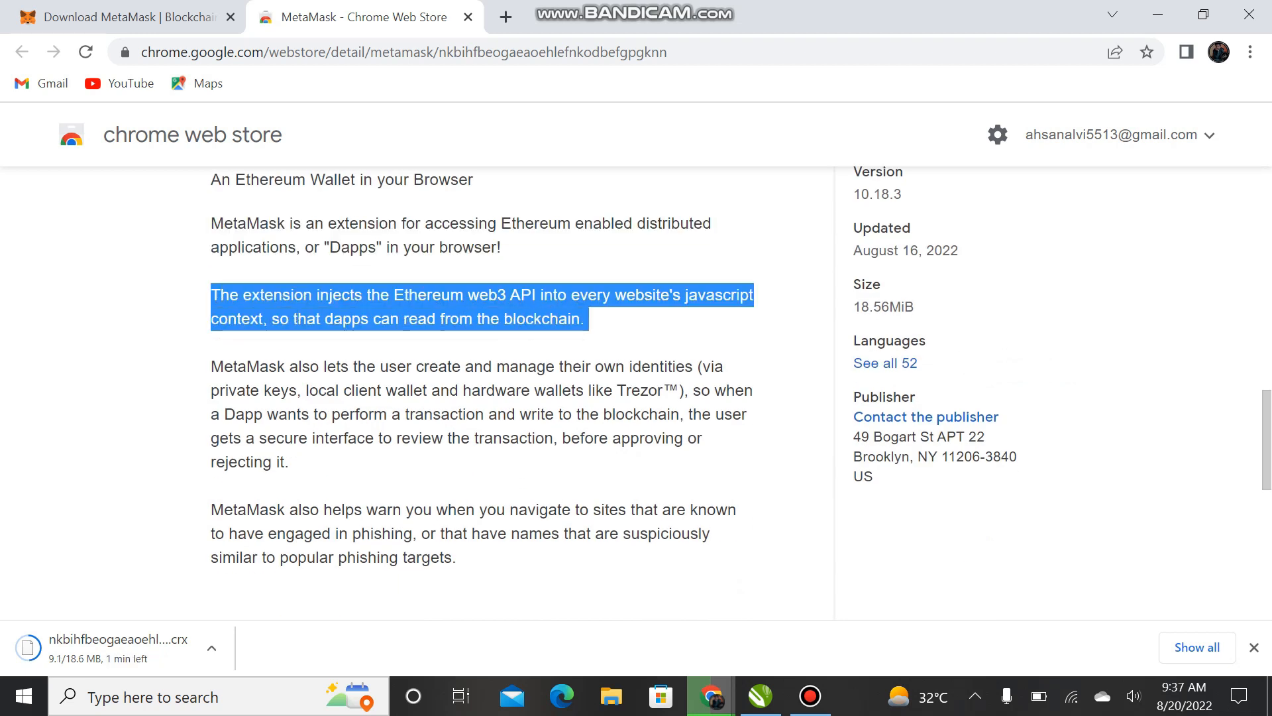
pyautogui.moveTo(211, 366); pyautogui.dragTo(289, 462)
pyautogui.moveTo(211, 510); pyautogui.dragTo(456, 558)
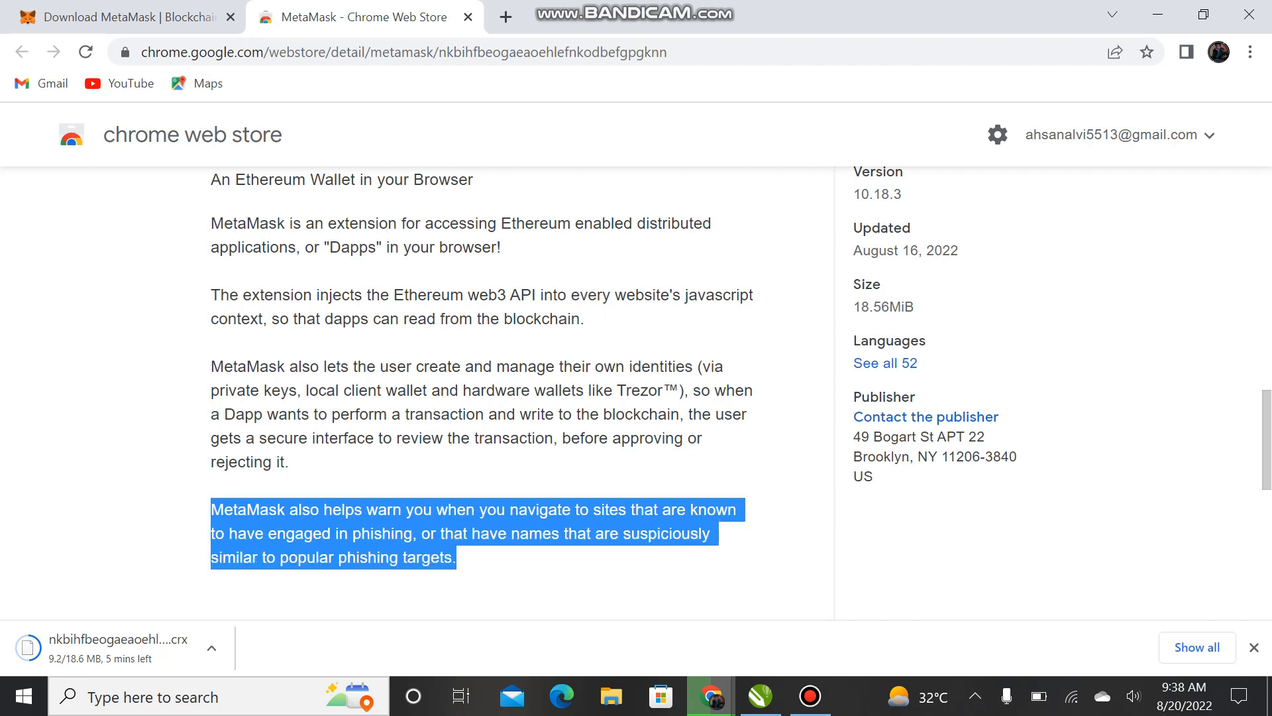
pyautogui.scroll(2, 636, 393)
pyautogui.scroll(-8, 636, 393)
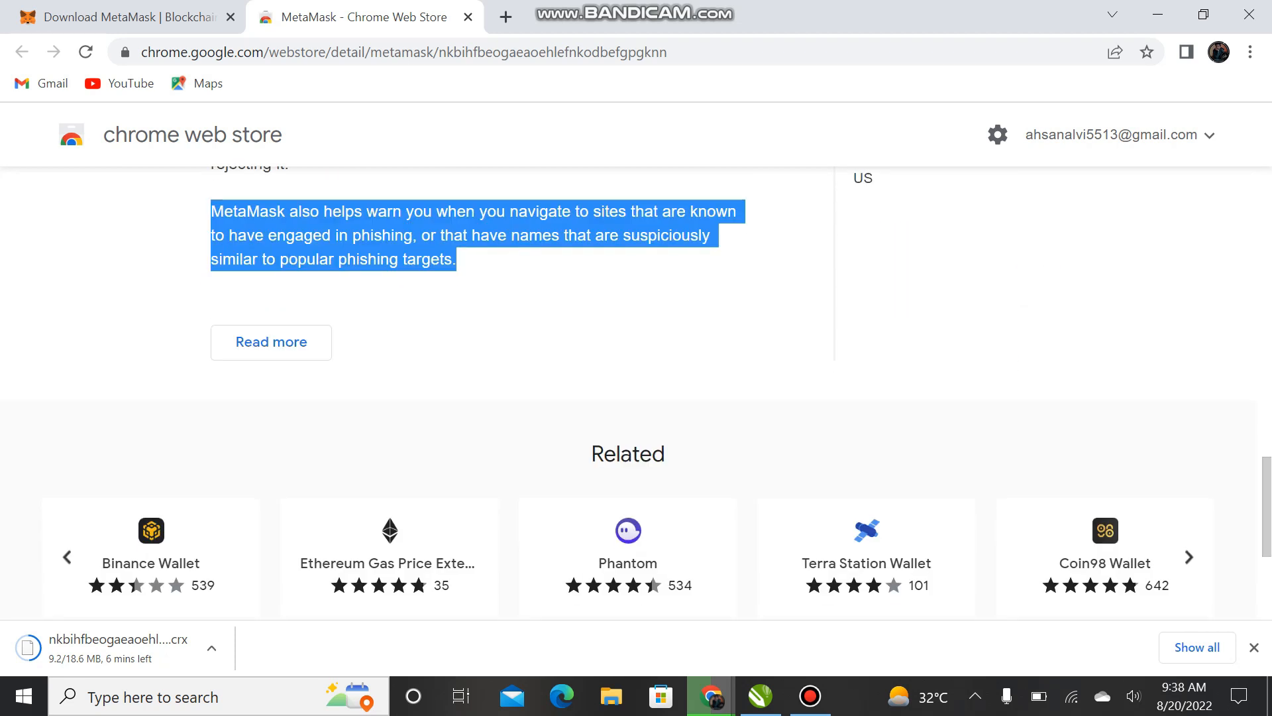
pyautogui.scroll(-1, 636, 393)
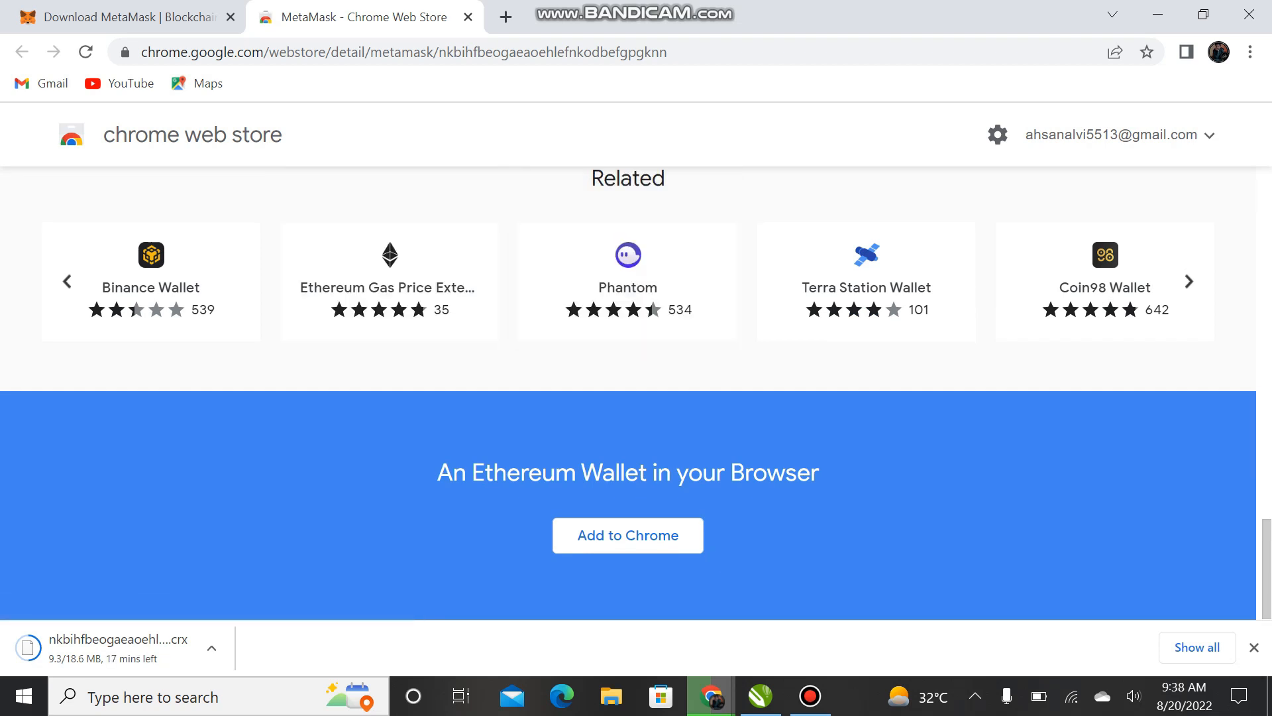
pyautogui.scroll(19, 629, 393)
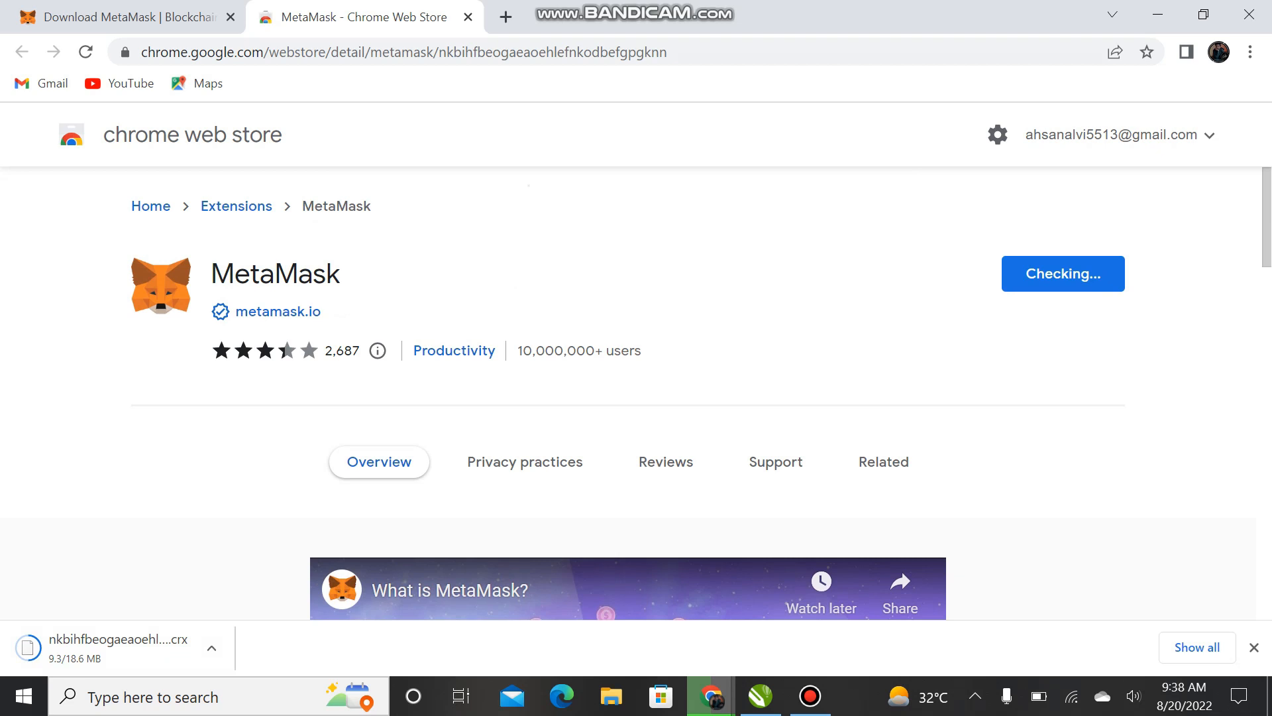
# Switch to CorelDRAW and add the artistic text "make nft" in a blank area of the page
pyautogui.click(760, 695)
pyautogui.scroll(-2, 546, 282)
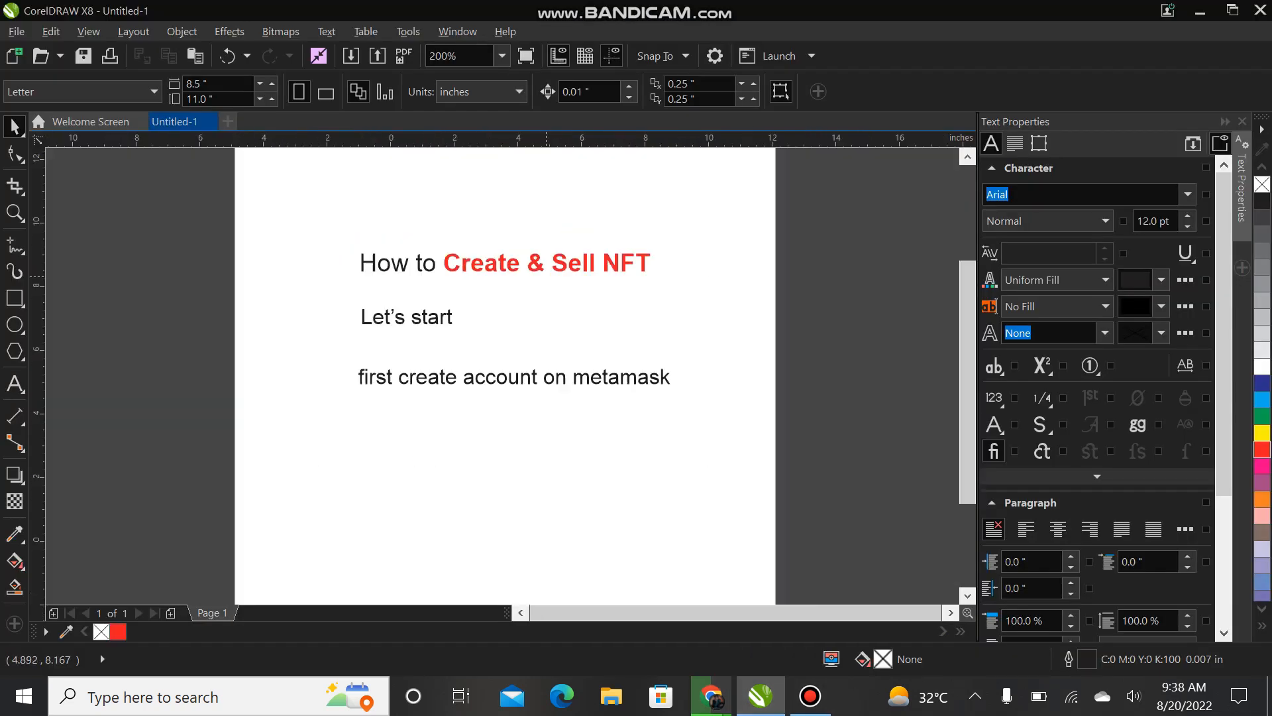
pyautogui.scroll(2, 557, 397)
pyautogui.click(14, 383)
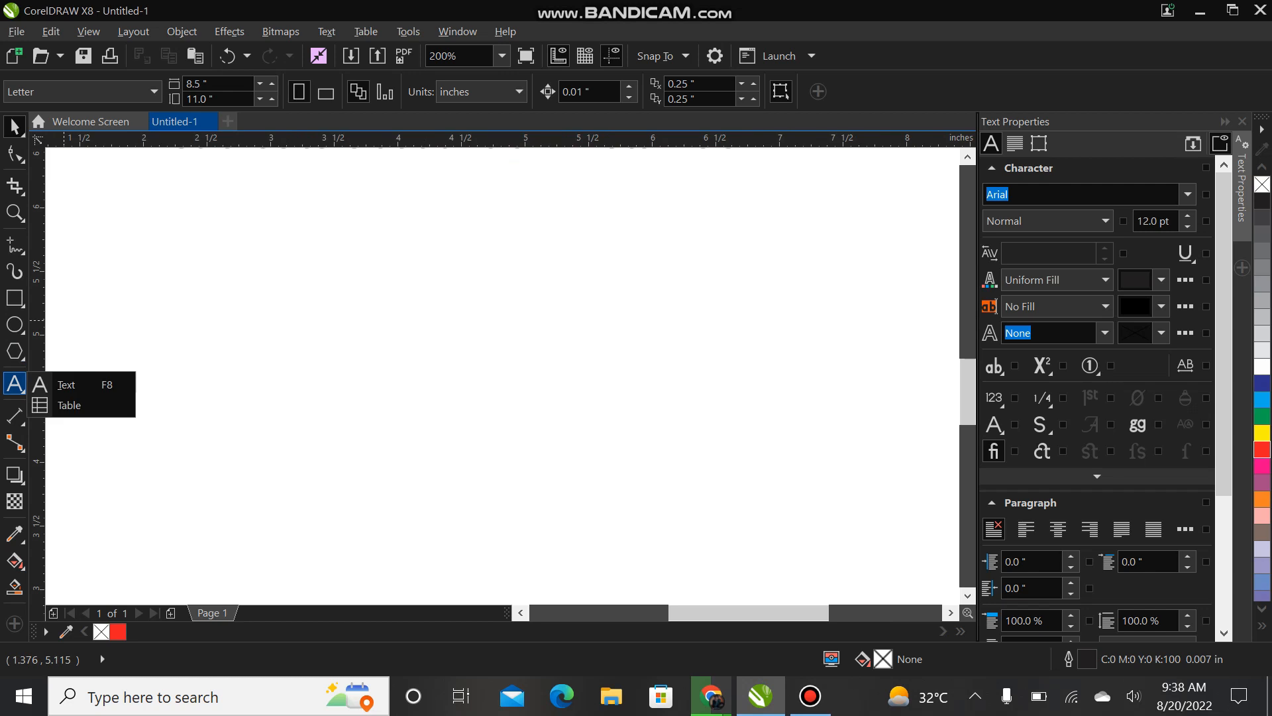
pyautogui.click(69, 405)
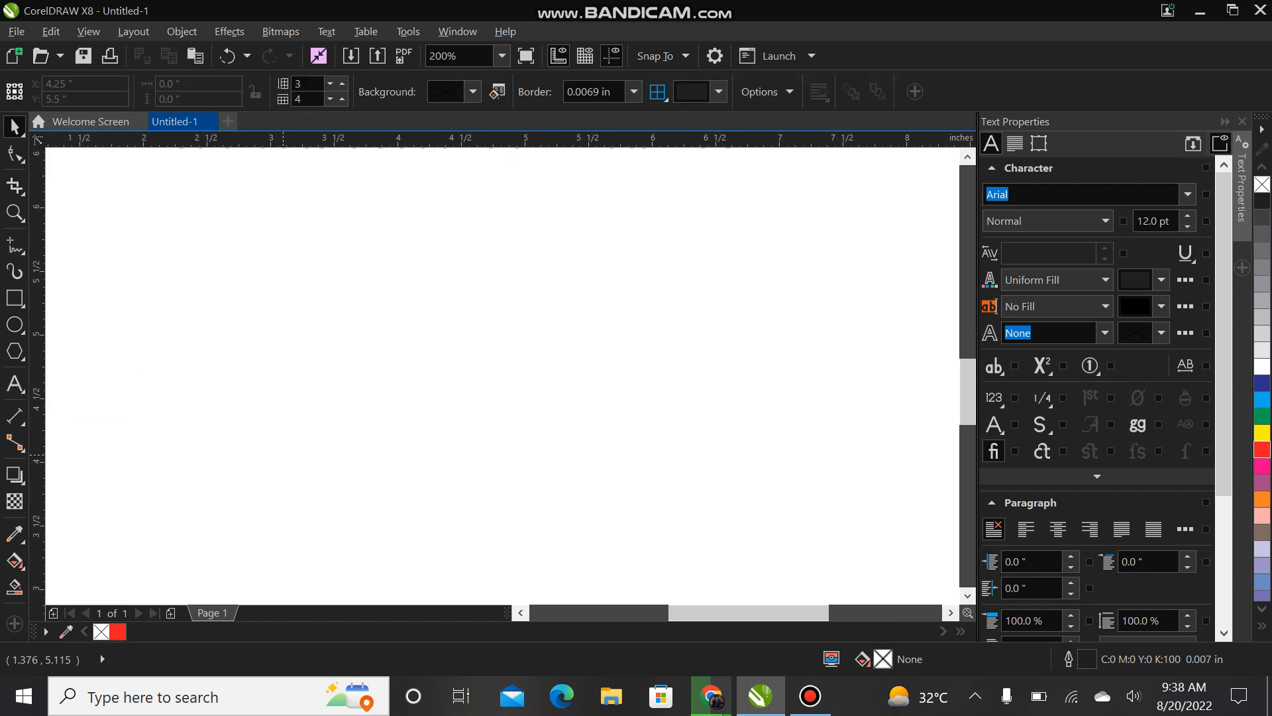
pyautogui.click(15, 383)
pyautogui.click(61, 377)
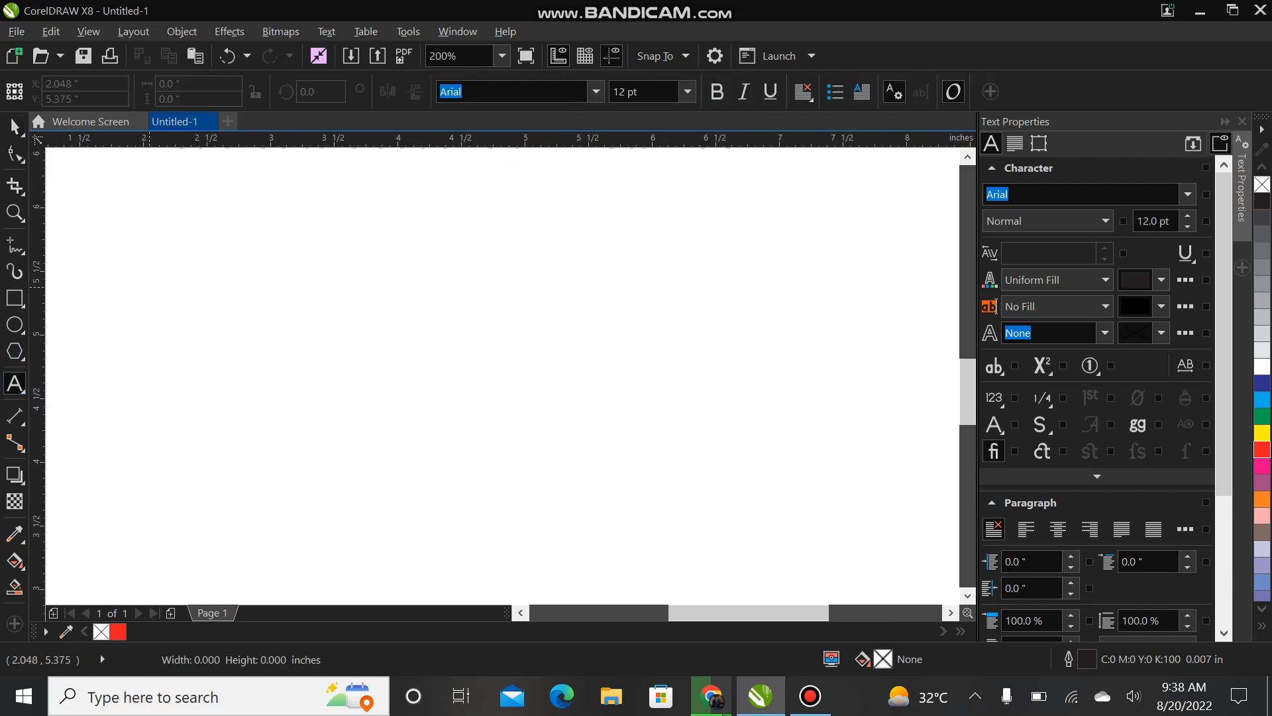
pyautogui.write('mKW')
pyautogui.press('BackSpace')
pyautogui.press('BackSpace')
pyautogui.press('BackSpace')
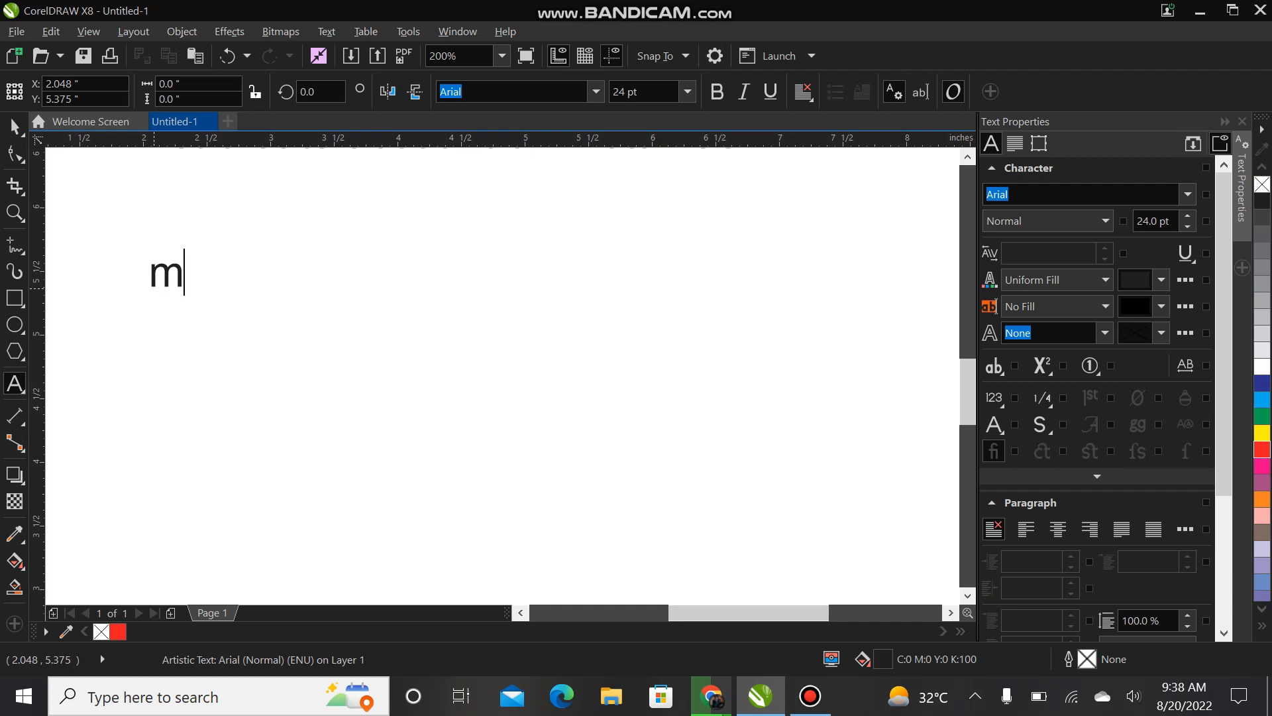
pyautogui.write('make nts')
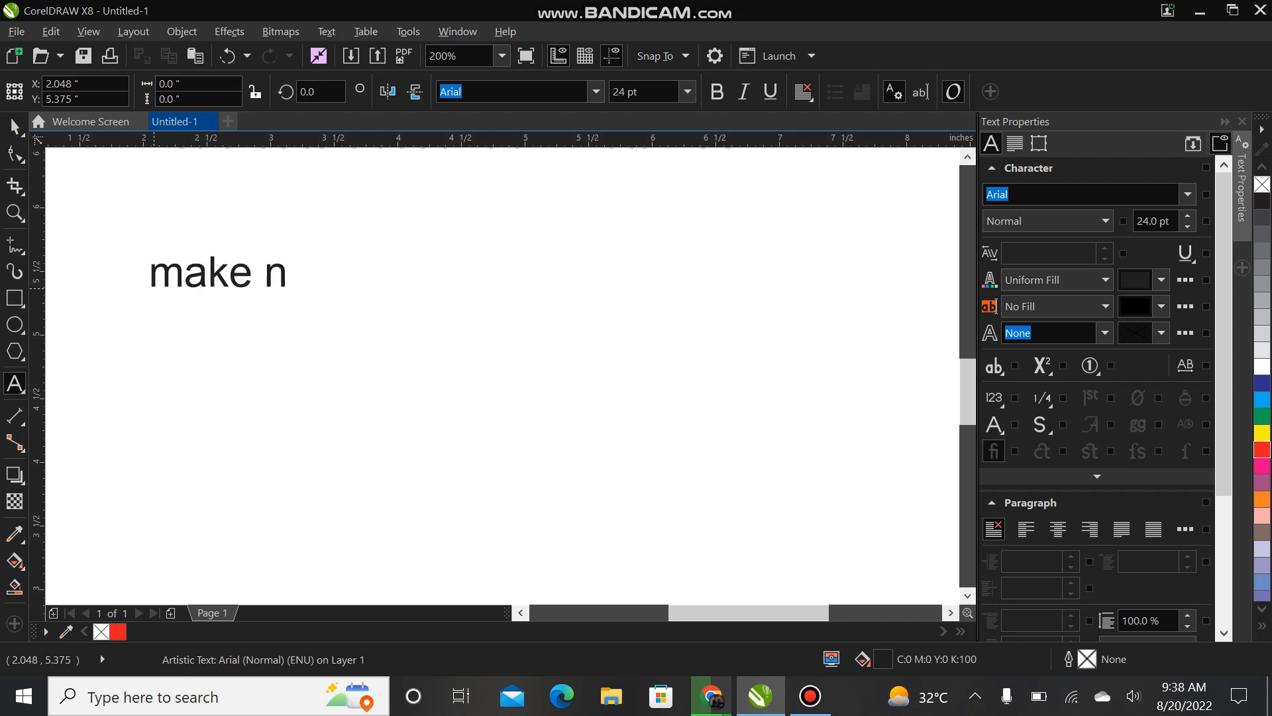
pyautogui.press('BackSpace')
pyautogui.press('BackSpace')
pyautogui.write('ft')
pyautogui.press('Escape')
# Move the "make nft" text slightly upward to about Y 5.83 inches and deselect it
pyautogui.click(14, 127)
pyautogui.moveTo(225, 275); pyautogui.dragTo(225, 232)
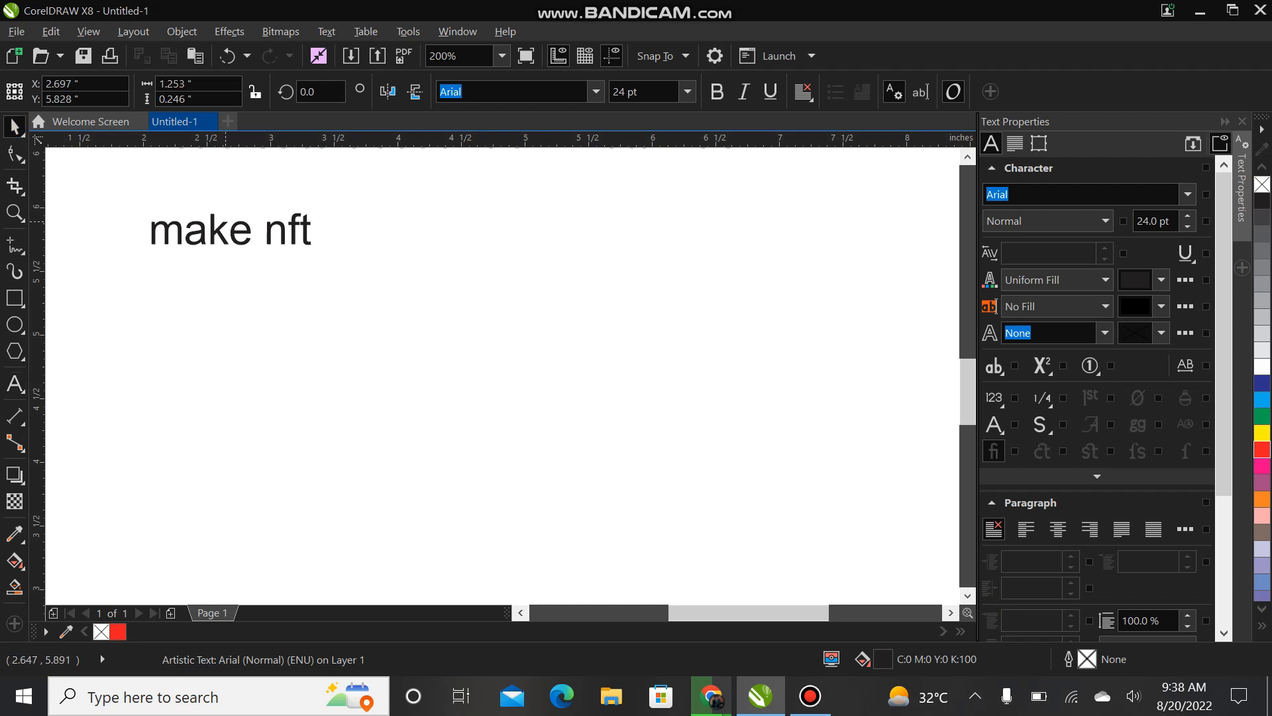
pyautogui.click(230, 269)
# Draw a circle about 0.43 inches in diameter in a blank area of the page
pyautogui.click(15, 324)
pyautogui.scroll(2, 513, 417)
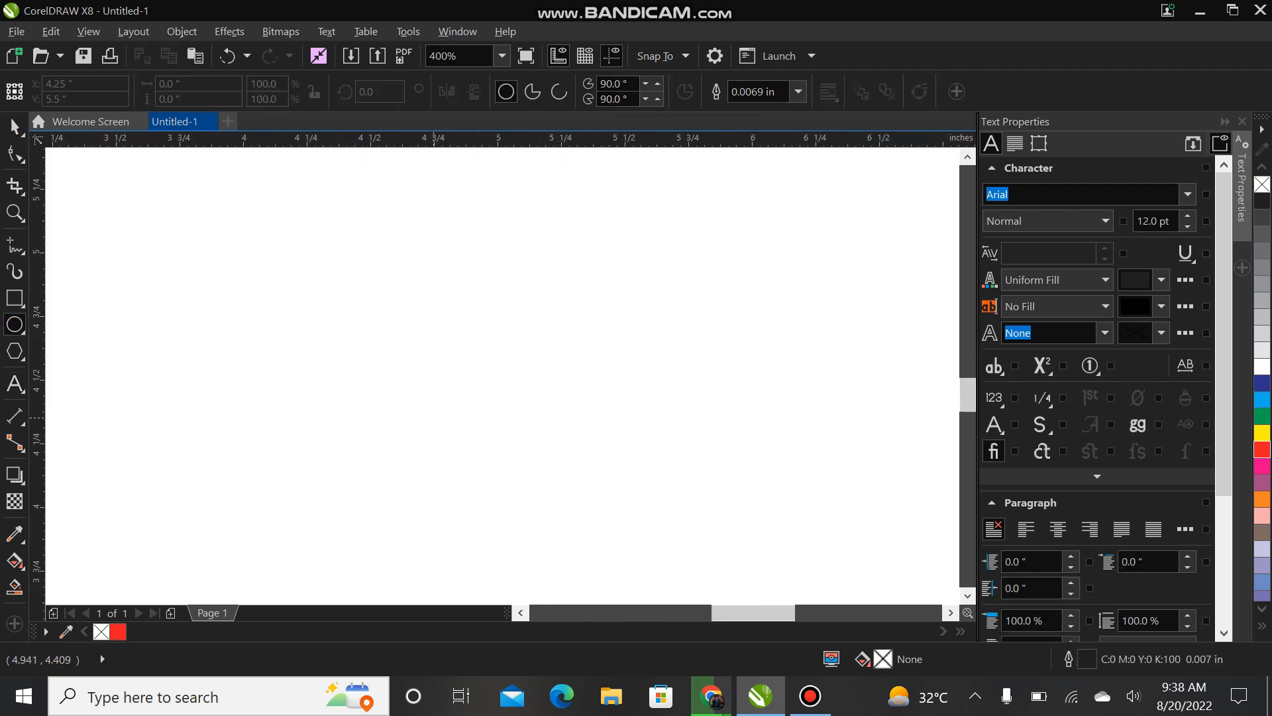
pyautogui.moveTo(360, 277); pyautogui.dragTo(534, 503)
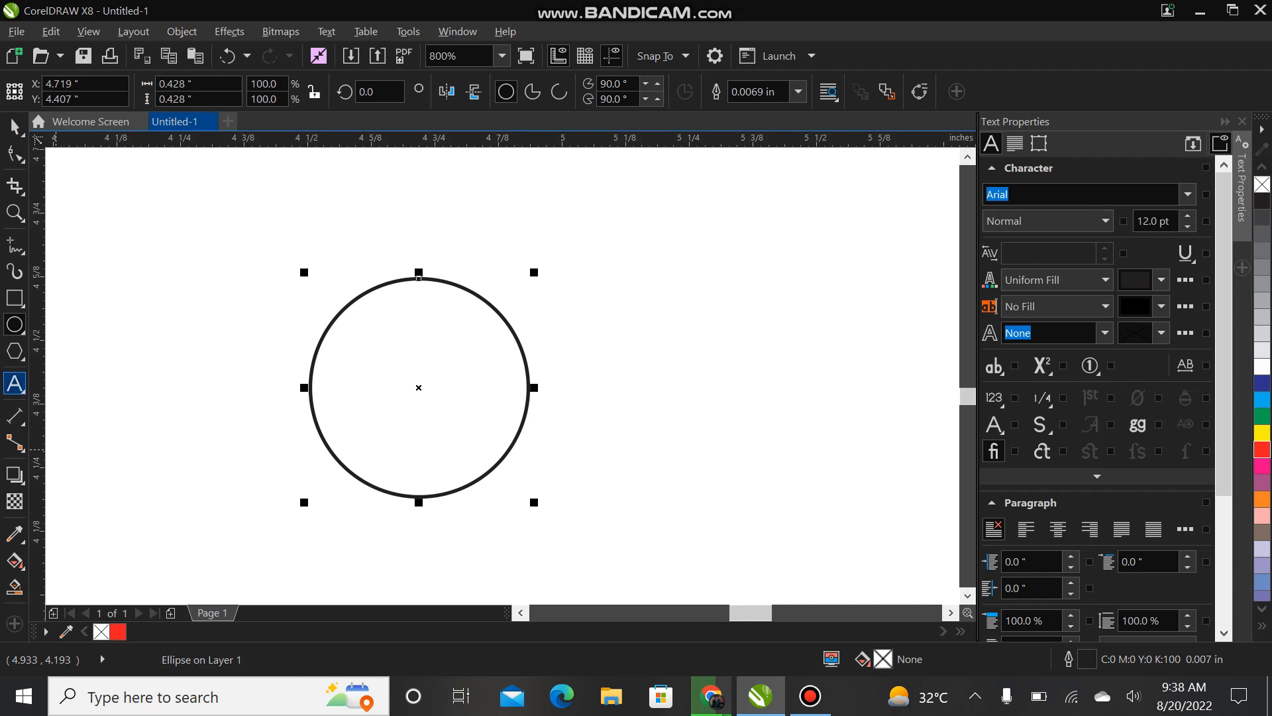
# Draw a five-pointed star about 0.28 by 0.27 inches beside the circle, with a light grey fill and a slightly darker grey outline
pyautogui.click(14, 351)
pyautogui.click(67, 373)
pyautogui.moveTo(98, 278); pyautogui.dragTo(250, 425)
pyautogui.click(15, 126)
pyautogui.click(1262, 333)
pyautogui.rightClick(1262, 317)
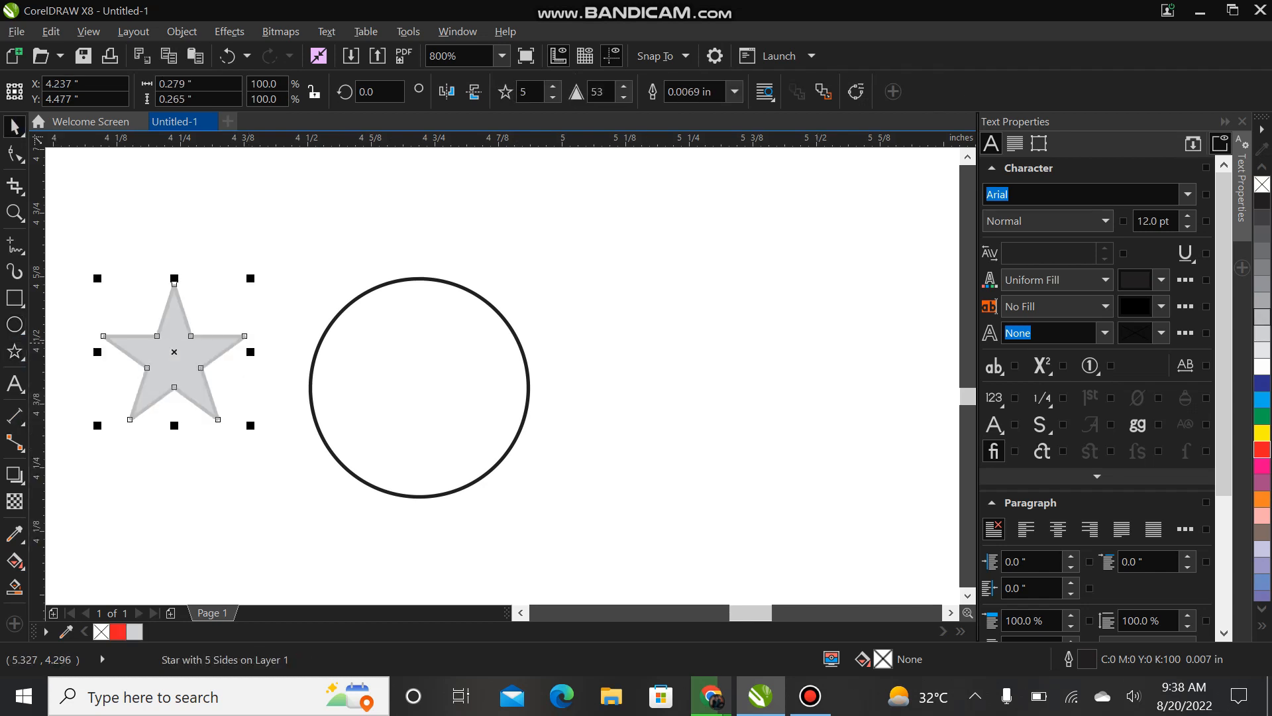
# Align the star horizontally and vertically to the centre of the circle
pyautogui.keyDown('shift'); pyautogui.click(520, 344); pyautogui.keyUp('shift')
pyautogui.press('c')
pyautogui.press('e')
pyautogui.click(586, 315)
# Try yellow and green fills on the circle, and settle on blue (C100 M100 Y0 K0)
pyautogui.click(513, 332)
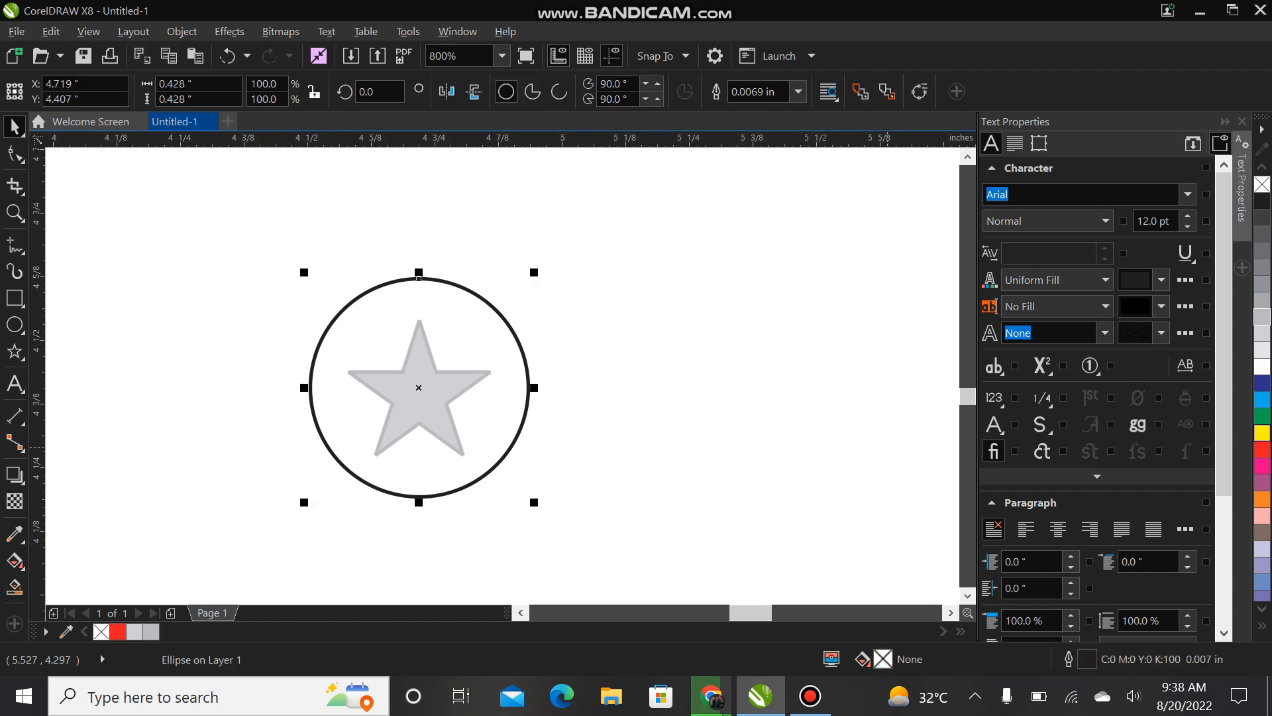
pyautogui.click(1262, 432)
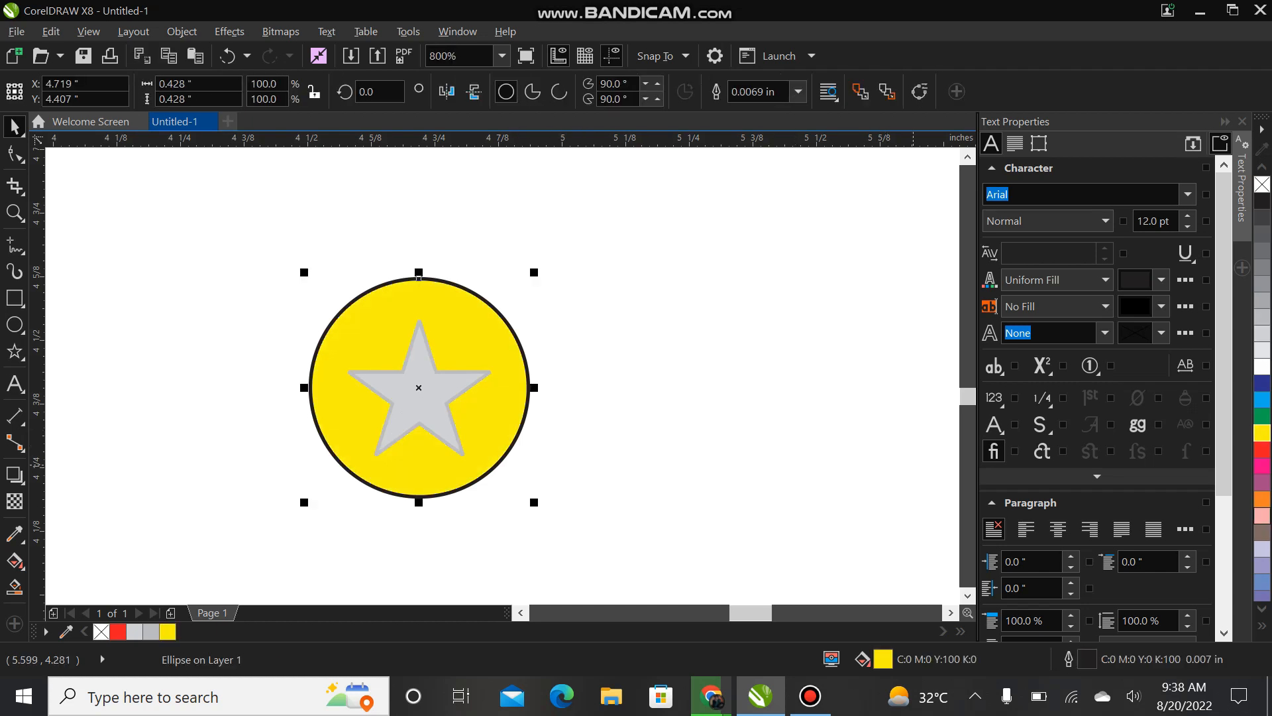
pyautogui.click(1263, 416)
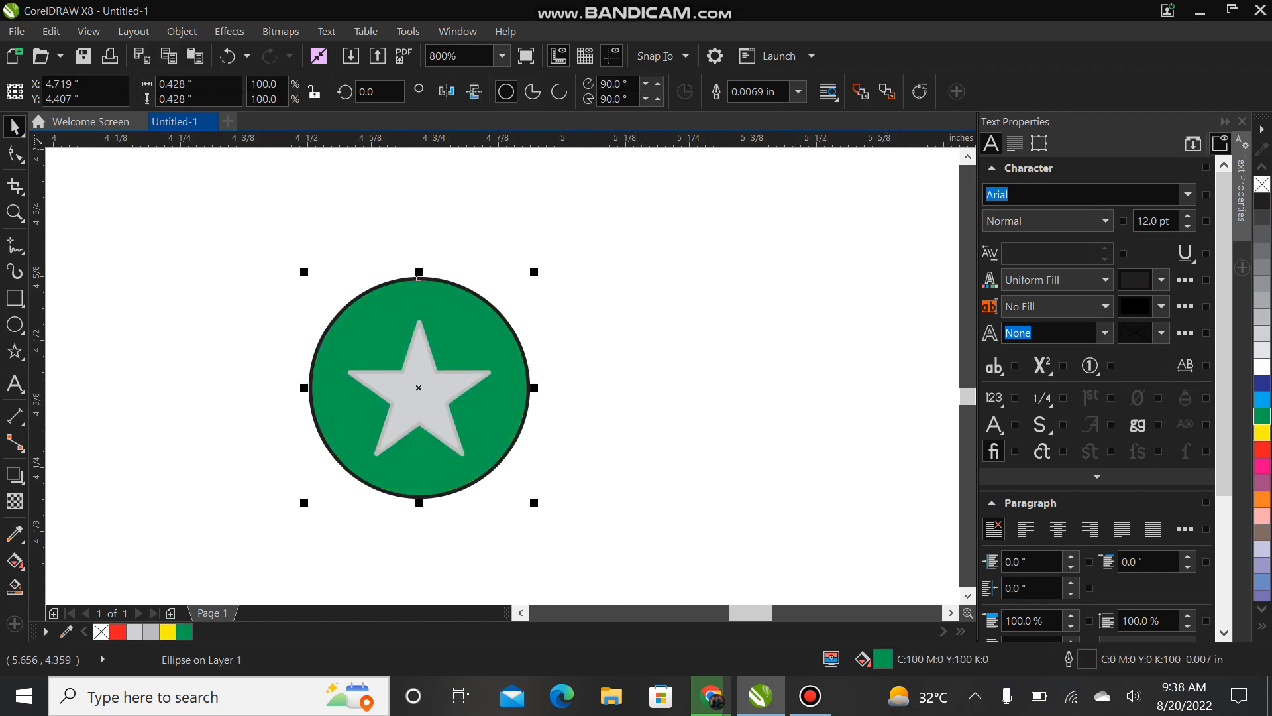
pyautogui.click(1263, 382)
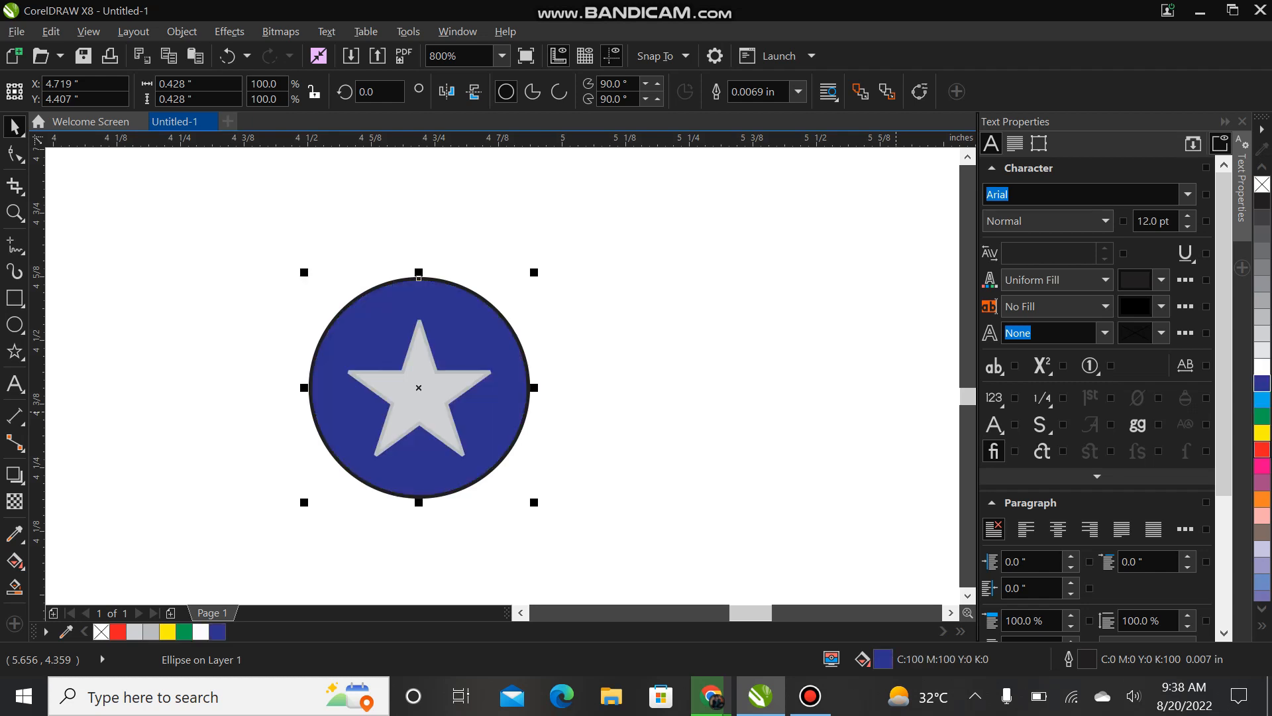
# Give the star a white fill and remove its outline
pyautogui.click(419, 371)
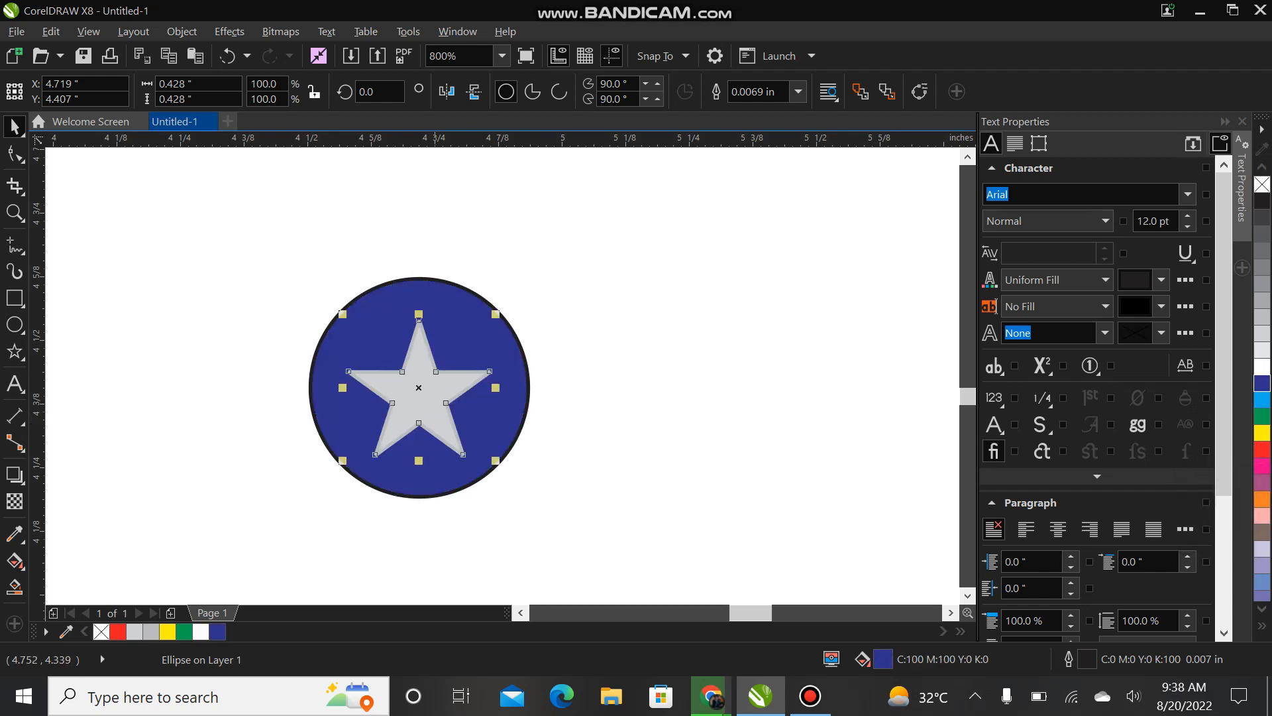
pyautogui.rightClick(201, 631)
pyautogui.click(200, 630)
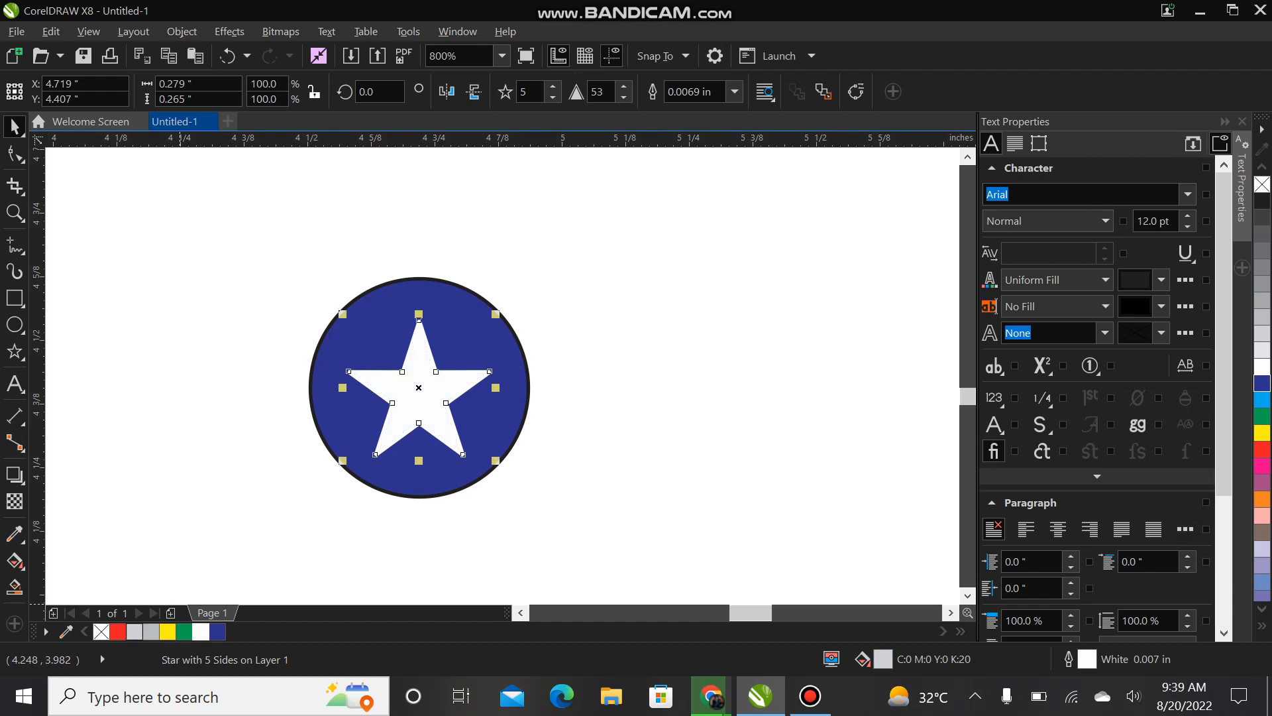
pyautogui.rightClick(101, 631)
pyautogui.keyDown('shift'); pyautogui.click(457, 331); pyautogui.keyUp('shift')
pyautogui.click(596, 322)
# Enlarge the white star about its centre until its points extend past the circle's edge
pyautogui.click(454, 367)
pyautogui.click(451, 391)
pyautogui.moveTo(496, 314); pyautogui.dragTo(557, 256)
# PowerClip the enlarged star inside the blue circle
pyautogui.rightClick(423, 364)
pyautogui.click(464, 184)
pyautogui.click(486, 325)
pyautogui.click(590, 319)
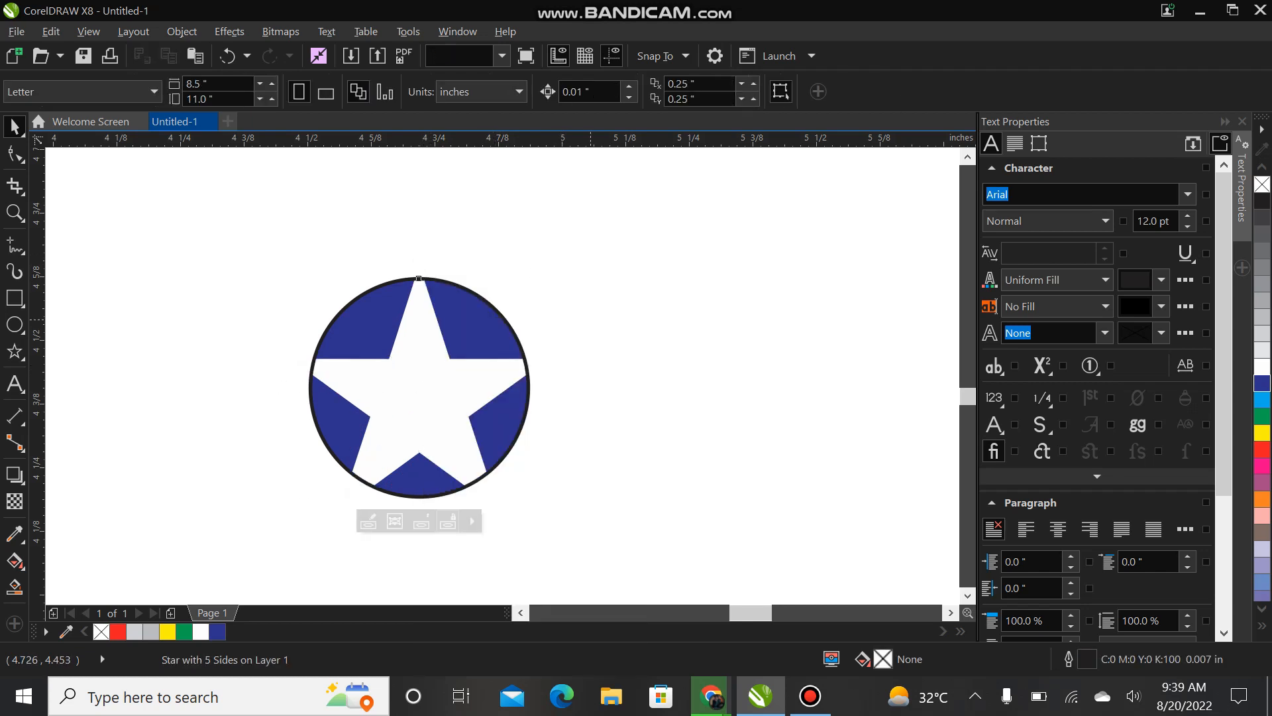
# Remove the black outline from the blue PowerClip circle
pyautogui.click(420, 351)
pyautogui.rightClick(101, 631)
pyautogui.click(431, 396)
pyautogui.click(174, 501)
# Move the finished star emblem to about X 4.75, Y 4.49 inches
pyautogui.click(436, 395)
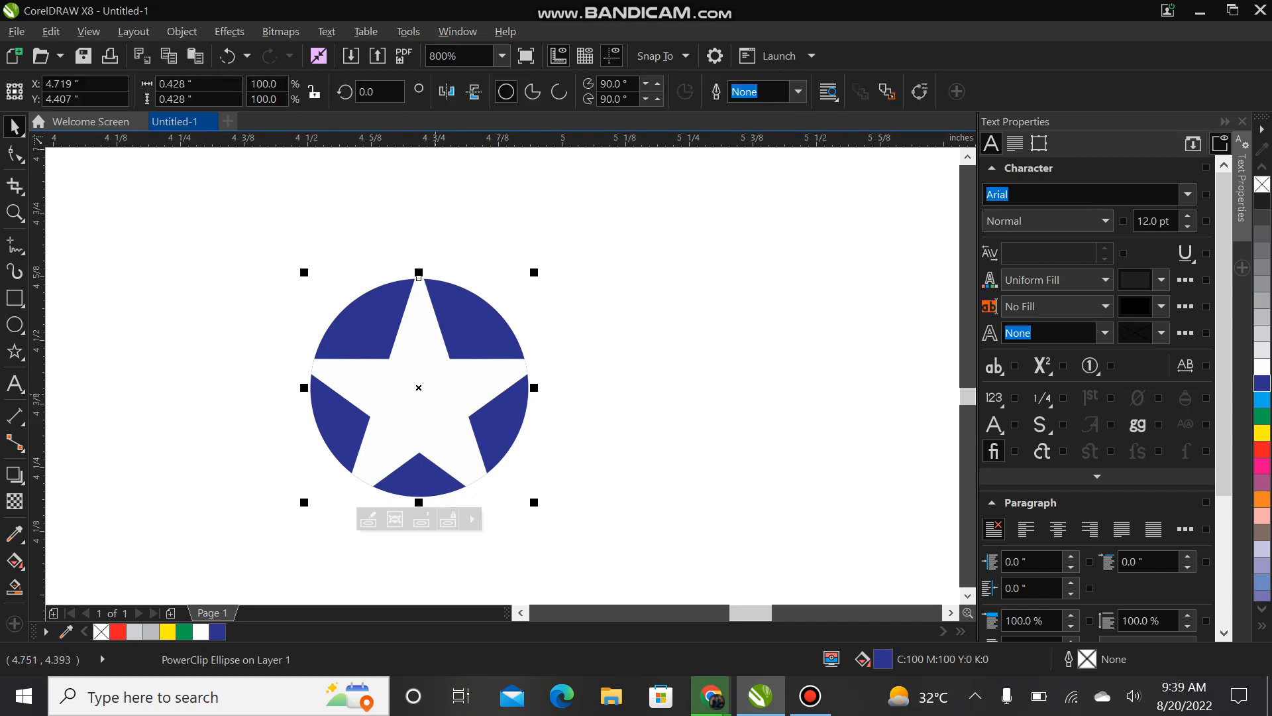
pyautogui.moveTo(498, 366); pyautogui.dragTo(571, 317)
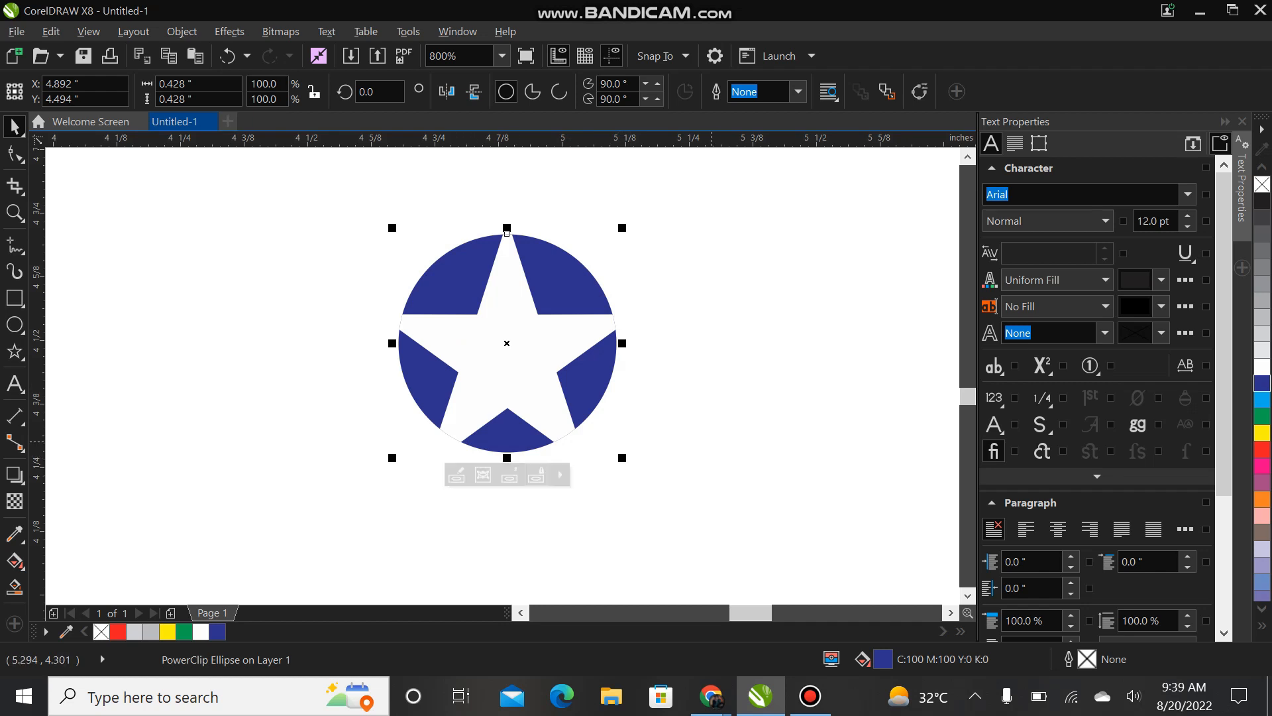
pyautogui.moveTo(423, 358); pyautogui.dragTo(351, 358)
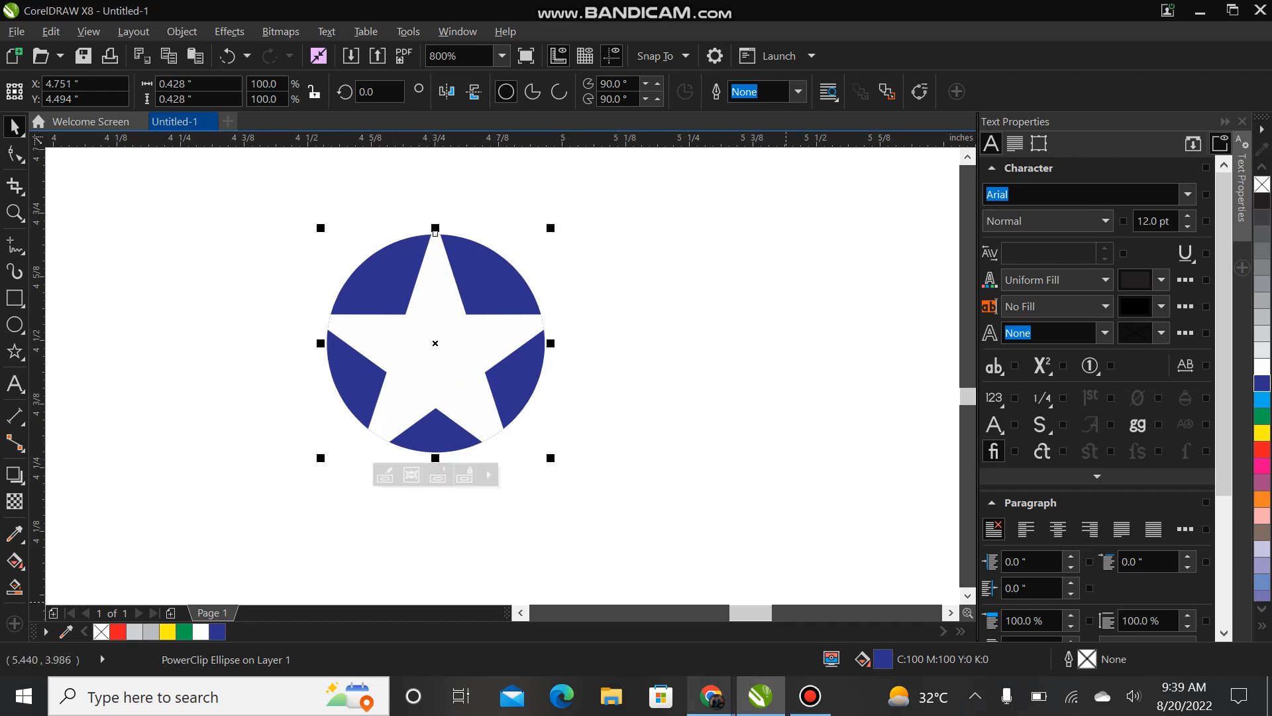
# Switch to Chrome to check the MetaMask installation, then return to CorelDRAW
pyautogui.click(607, 596)
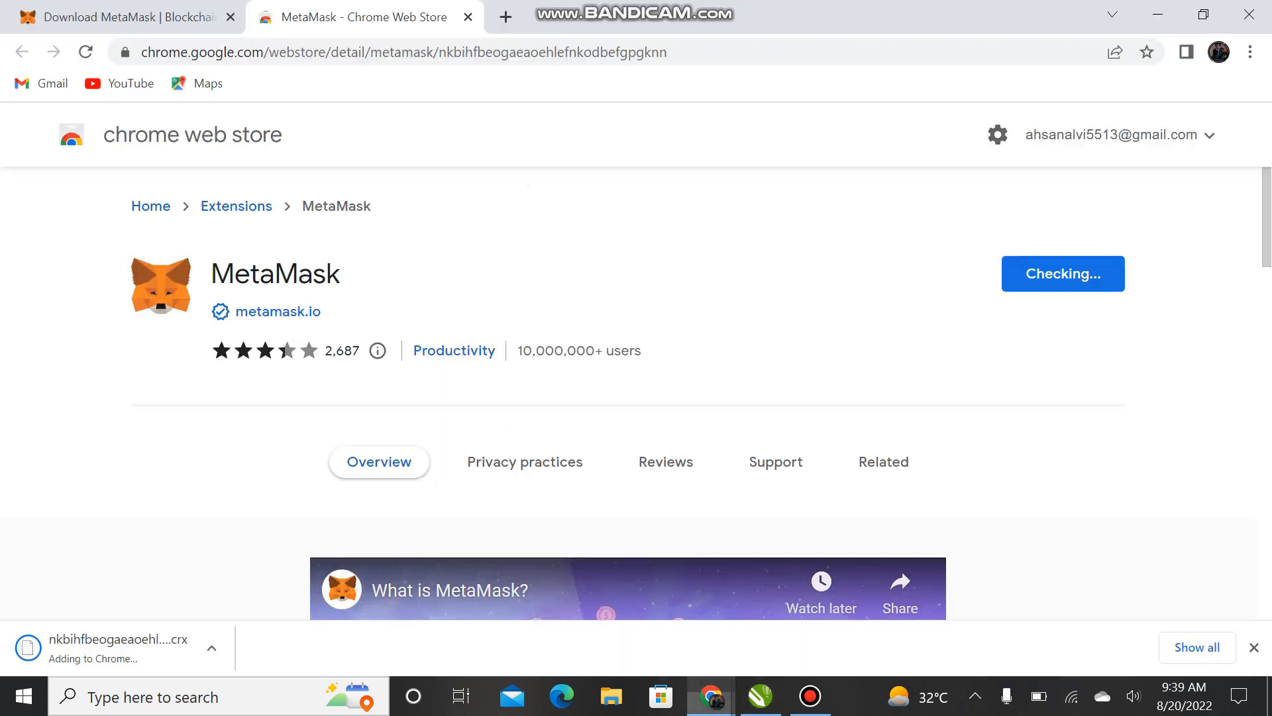
pyautogui.scroll(-1, 628, 391)
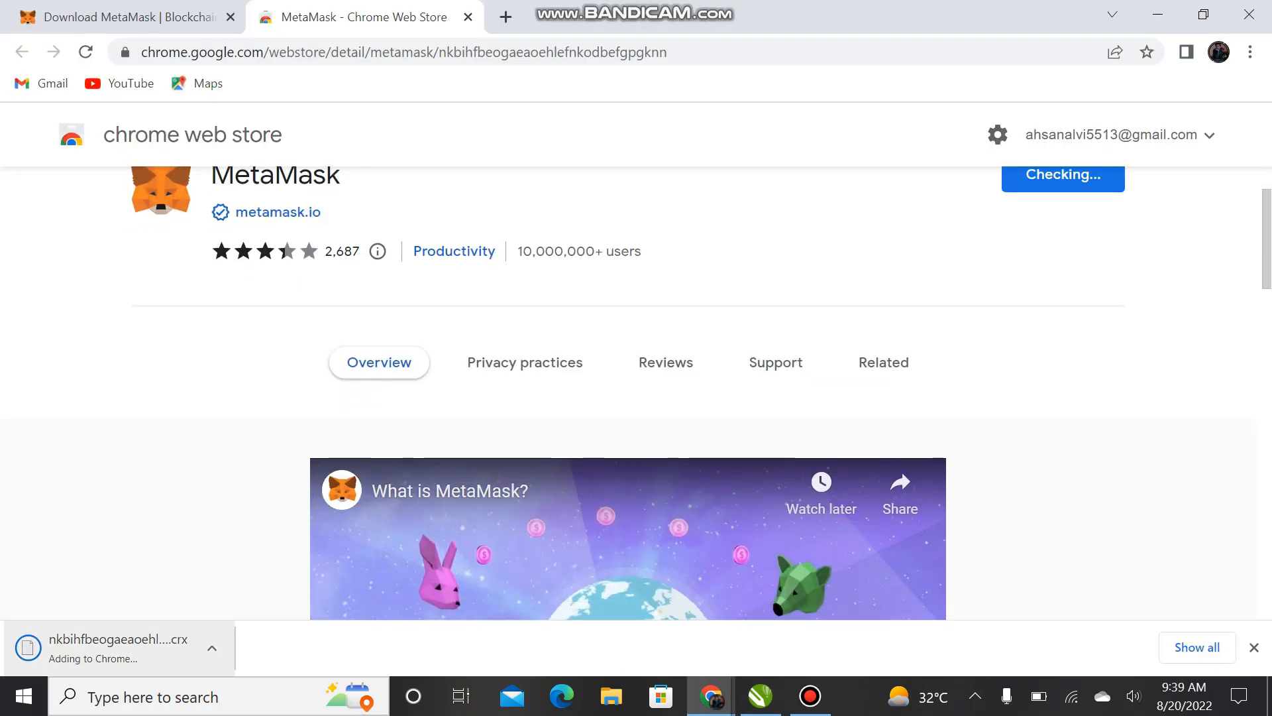
pyautogui.click(1158, 14)
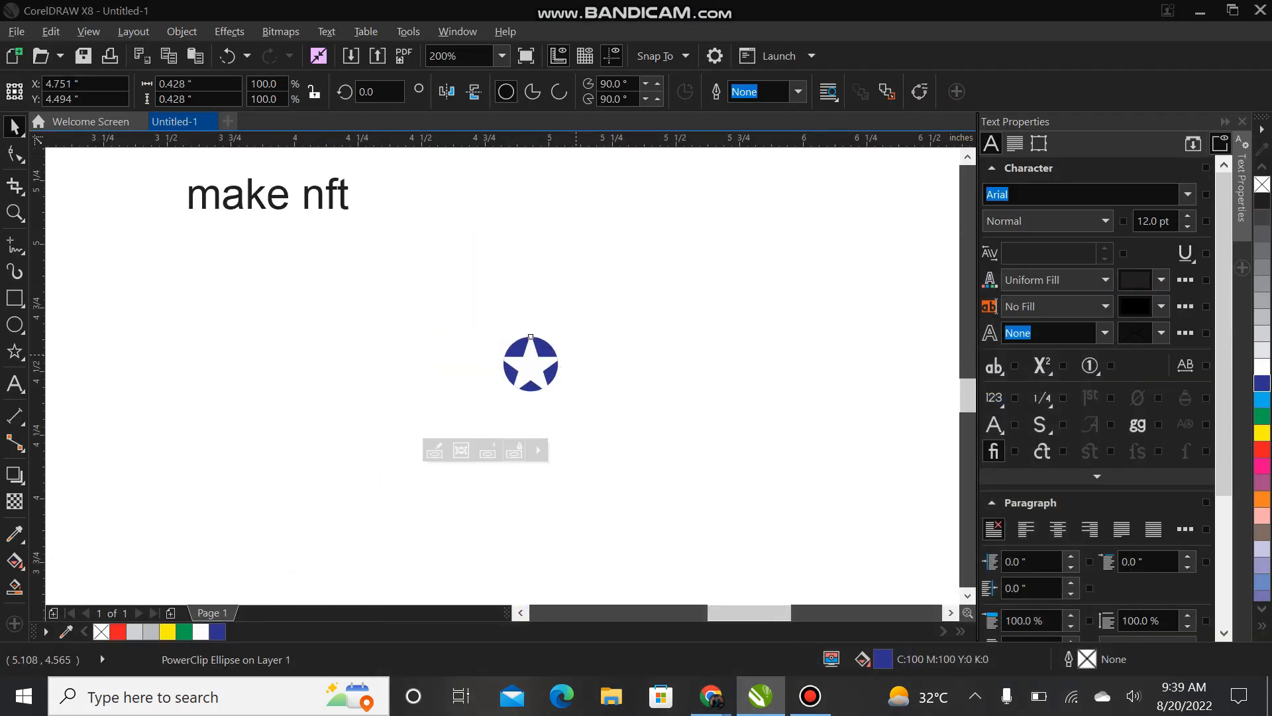
pyautogui.scroll(2, 576, 355)
pyautogui.click(346, 522)
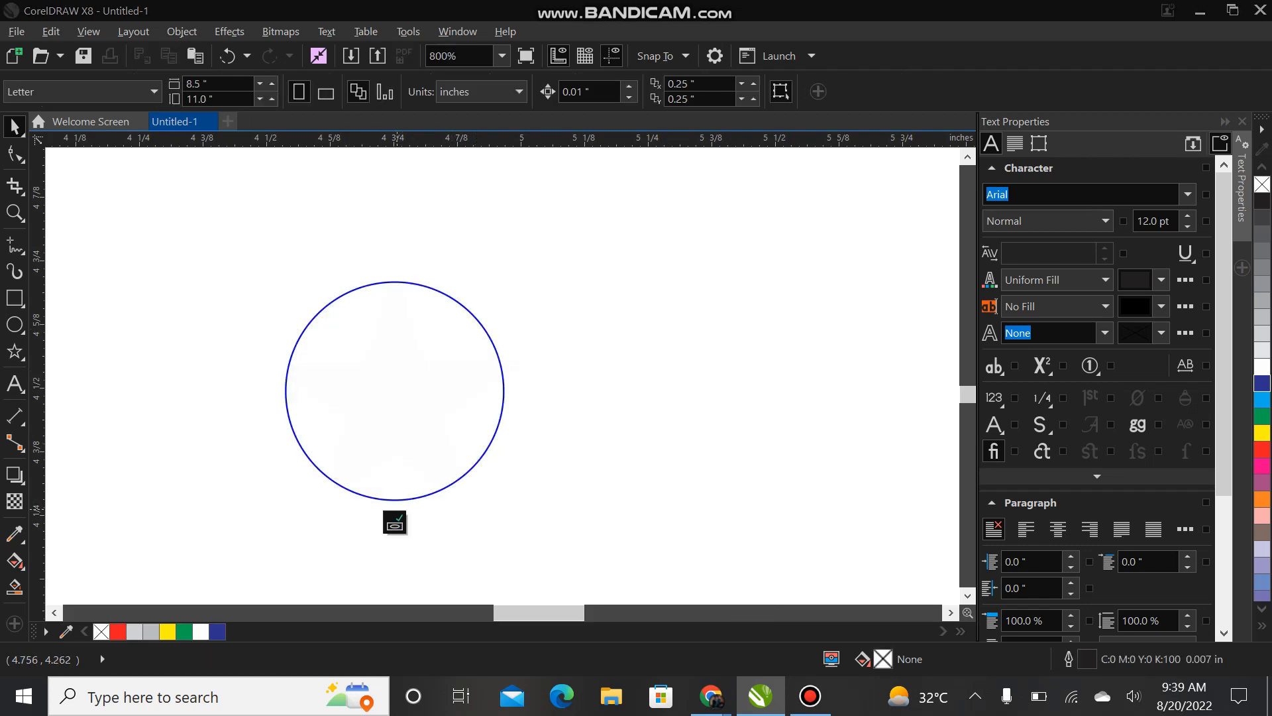
pyautogui.click(394, 522)
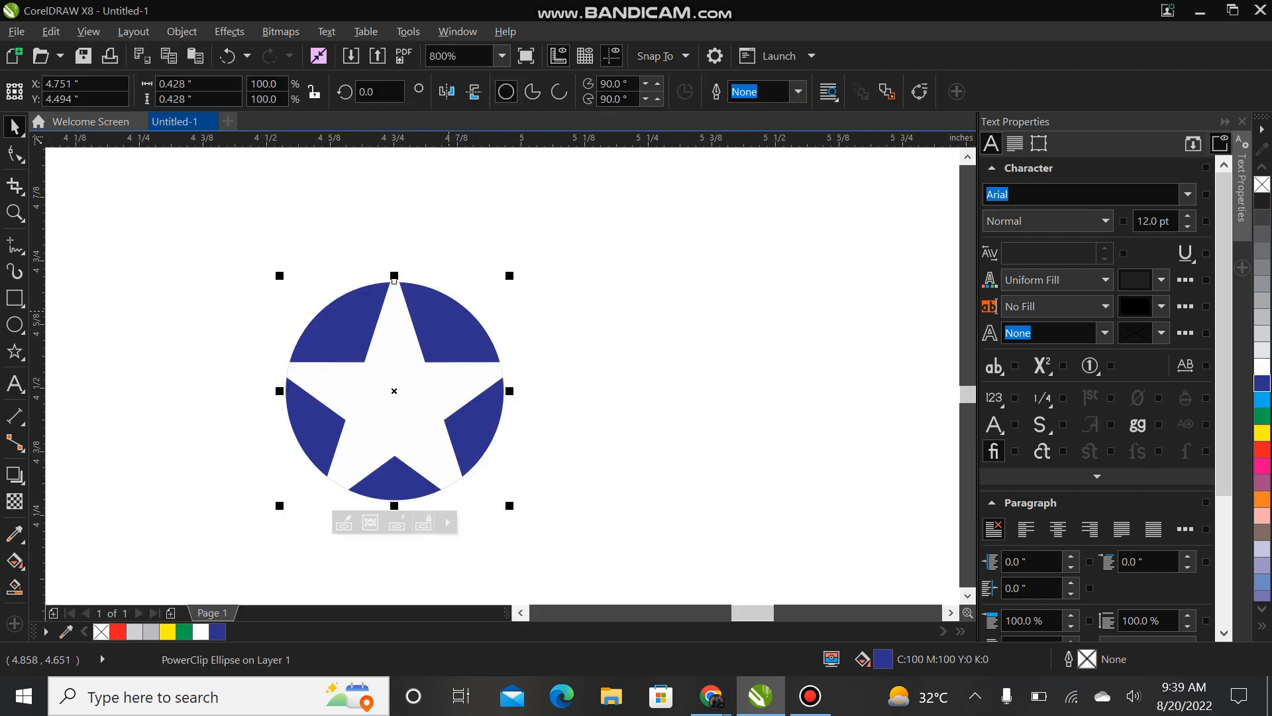
pyautogui.click(570, 285)
pyautogui.click(449, 310)
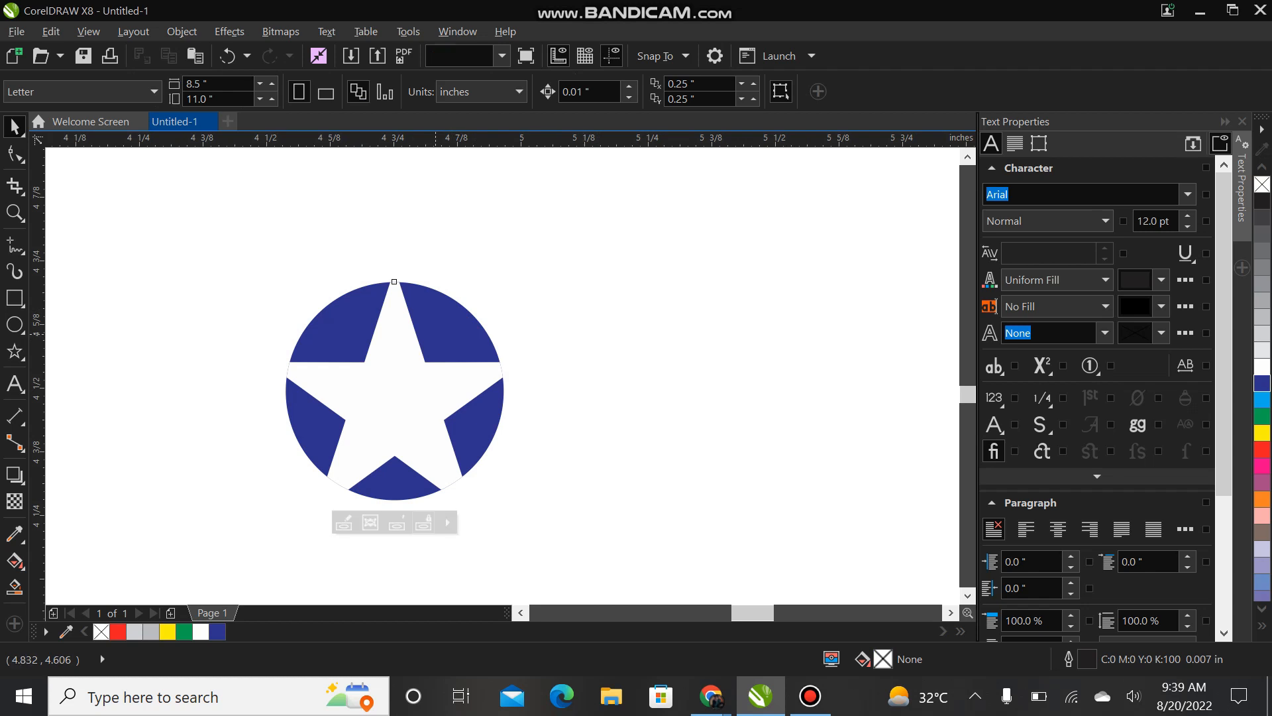
# Switch to Chrome and dismiss the notice about the added MetaMask extension
pyautogui.hotkey('alt', 'Tab')
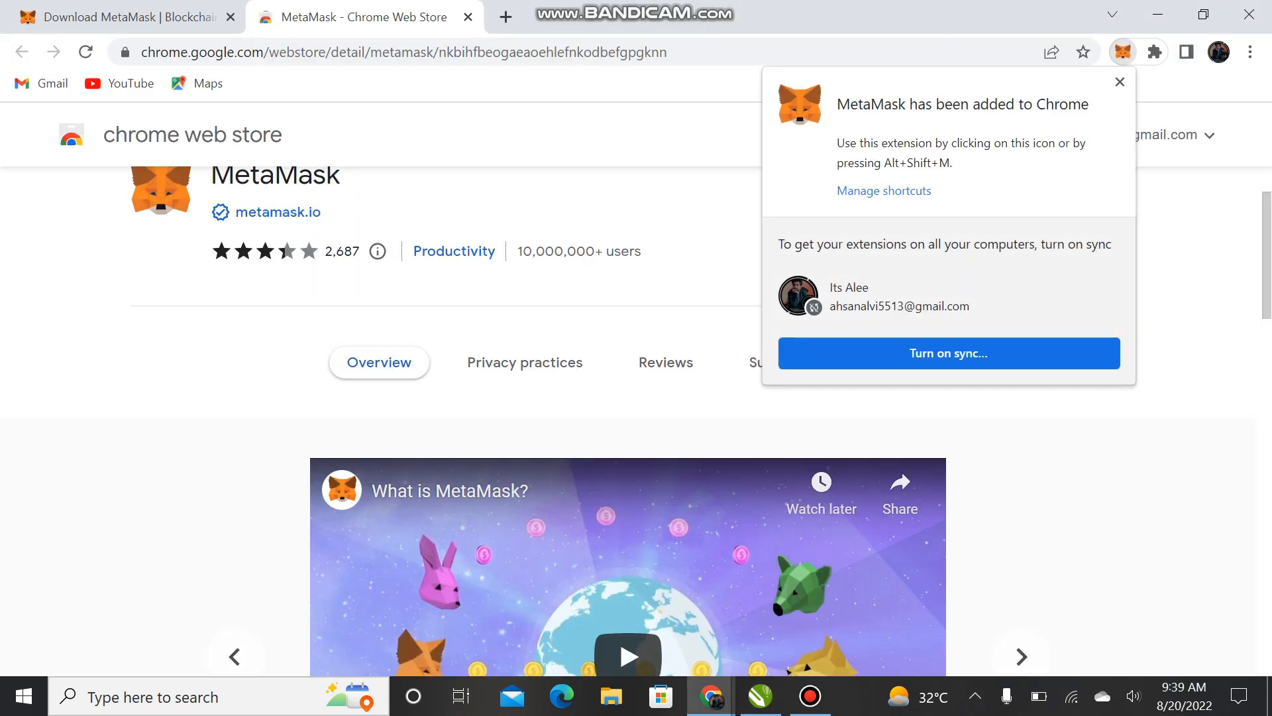
pyautogui.click(1120, 83)
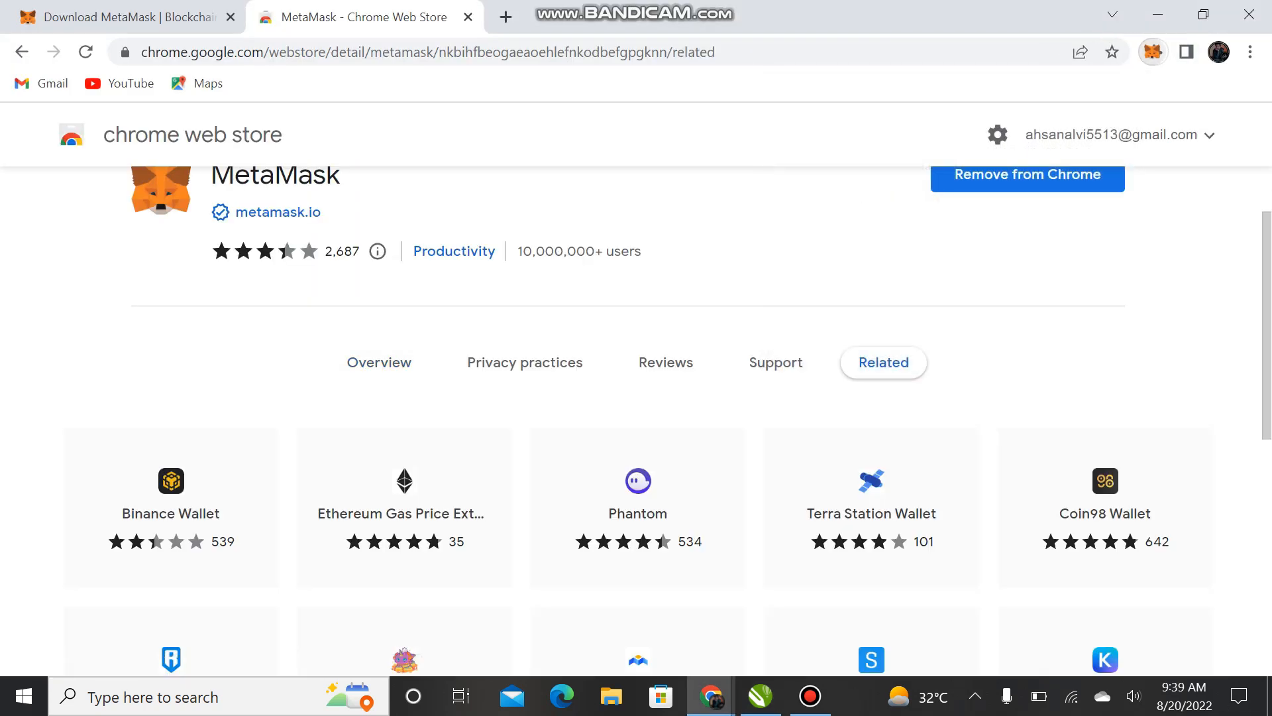
pyautogui.scroll(1, 636, 421)
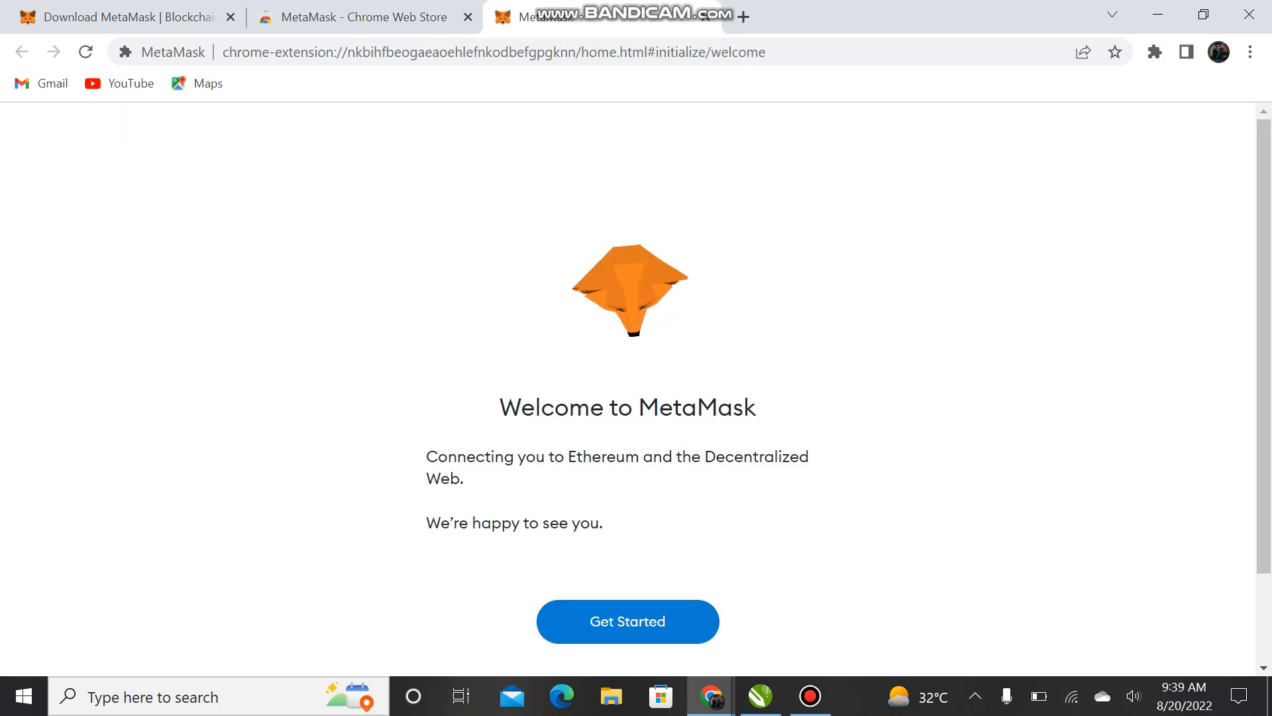
# Start the MetaMask setup, agreeing to usage data collection and choosing to create a new wallet
pyautogui.click(628, 621)
pyautogui.scroll(-2, 627, 622)
pyautogui.moveTo(369, 370); pyautogui.dragTo(558, 370)
pyautogui.click(560, 371)
pyautogui.moveTo(358, 398); pyautogui.dragTo(610, 398)
pyautogui.click(609, 398)
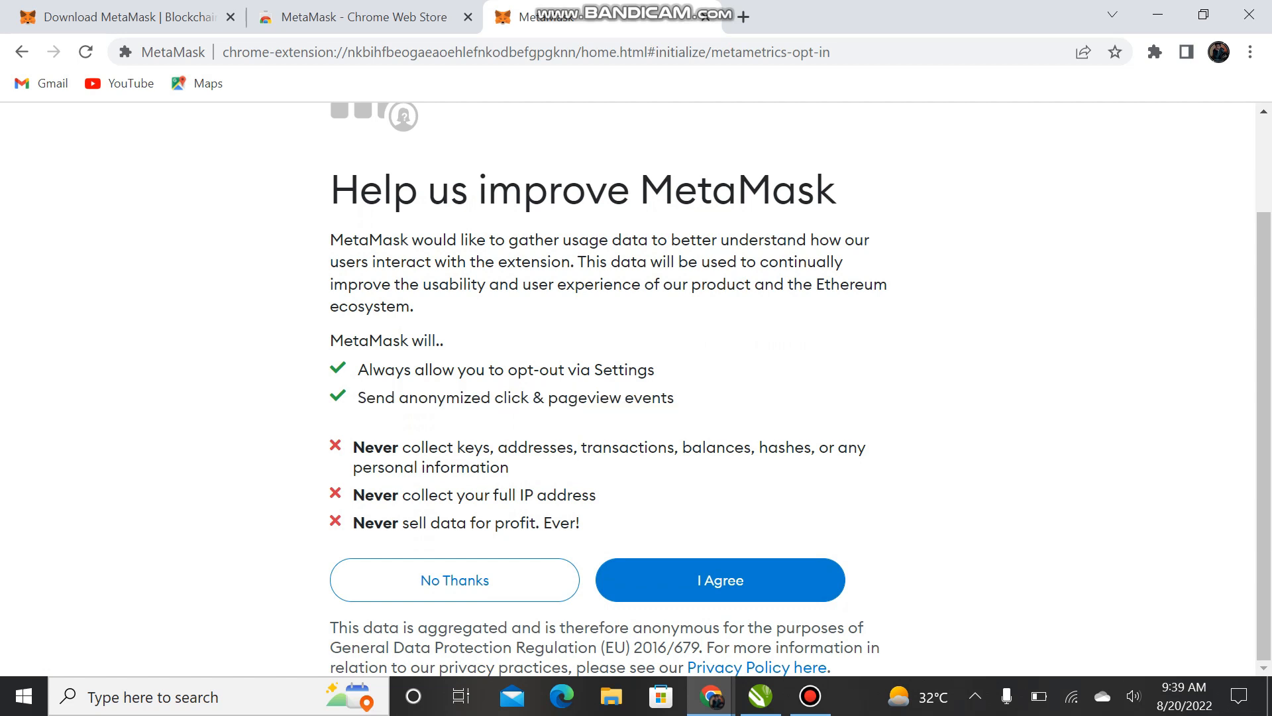
pyautogui.moveTo(353, 447); pyautogui.dragTo(580, 523)
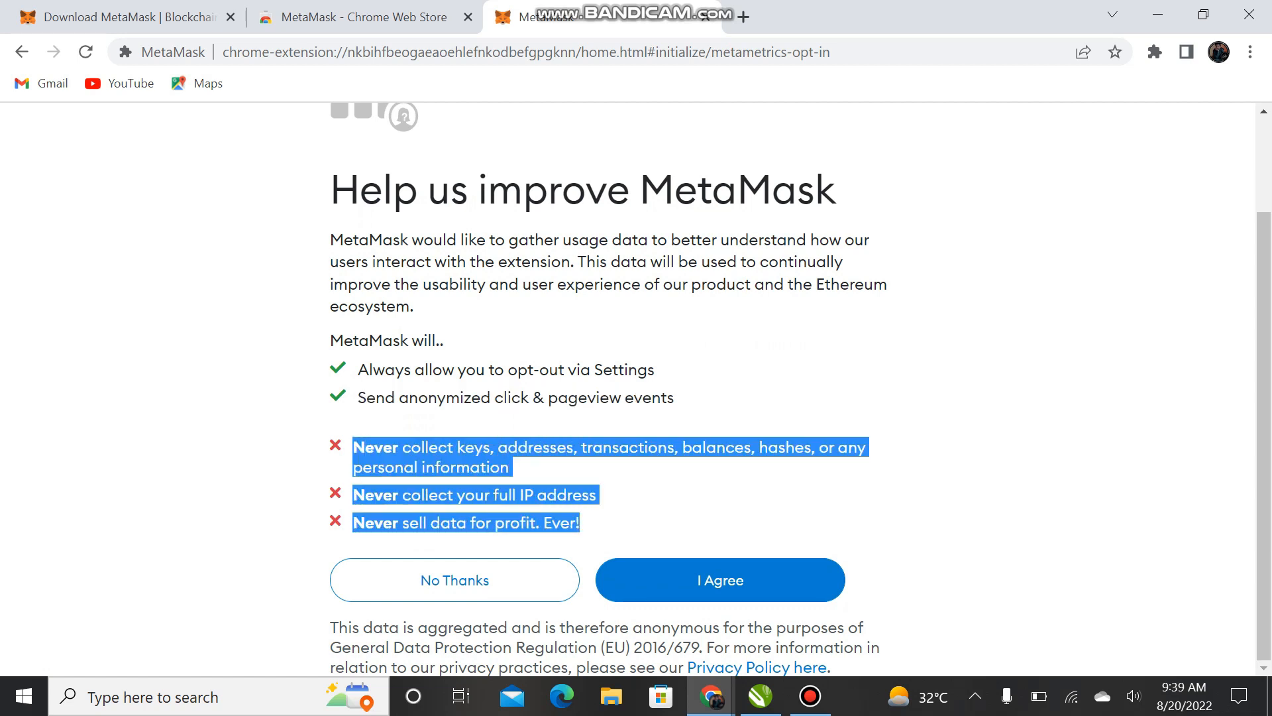
pyautogui.click(720, 579)
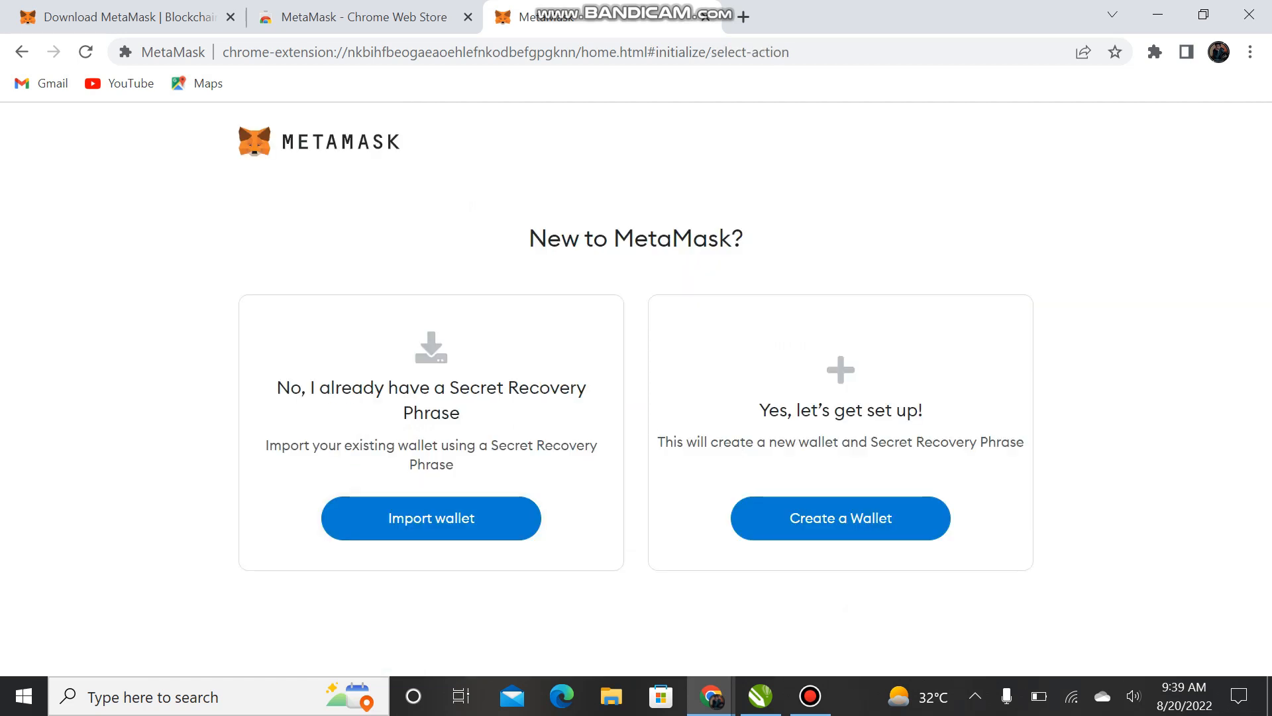
pyautogui.click(840, 517)
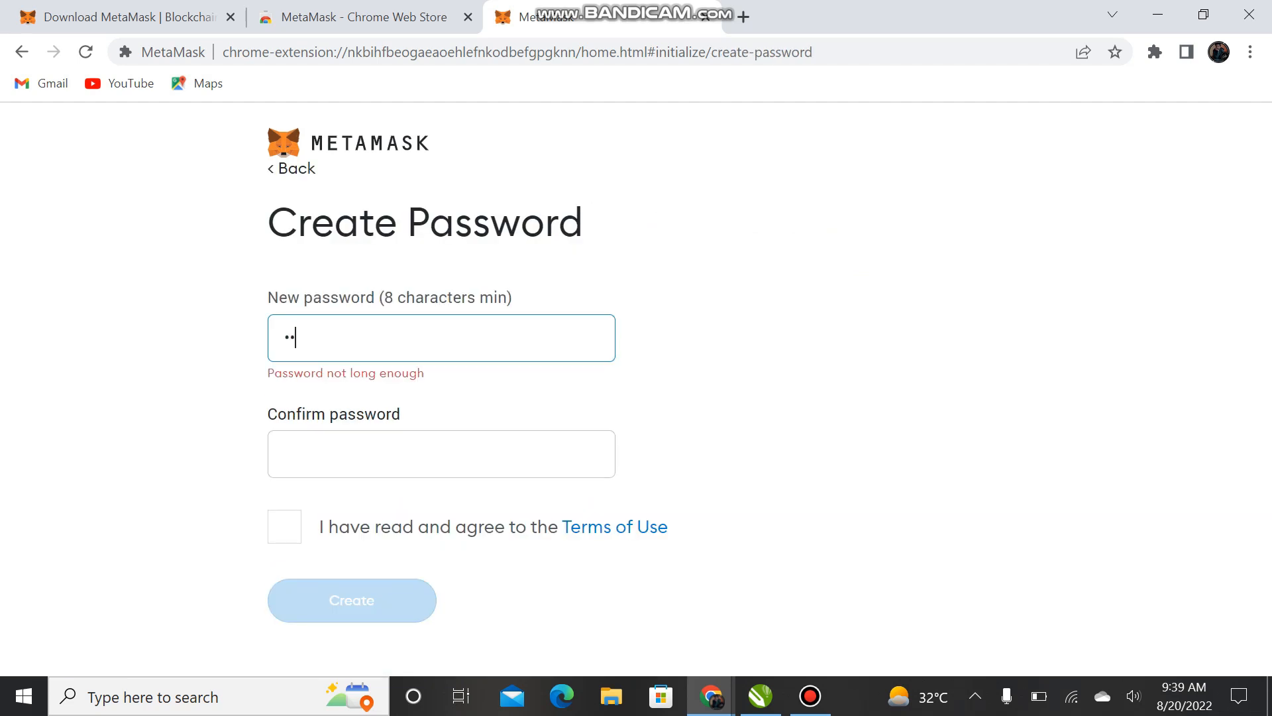
# Try to enter and confirm a new wallet password
pyautogui.write('**')
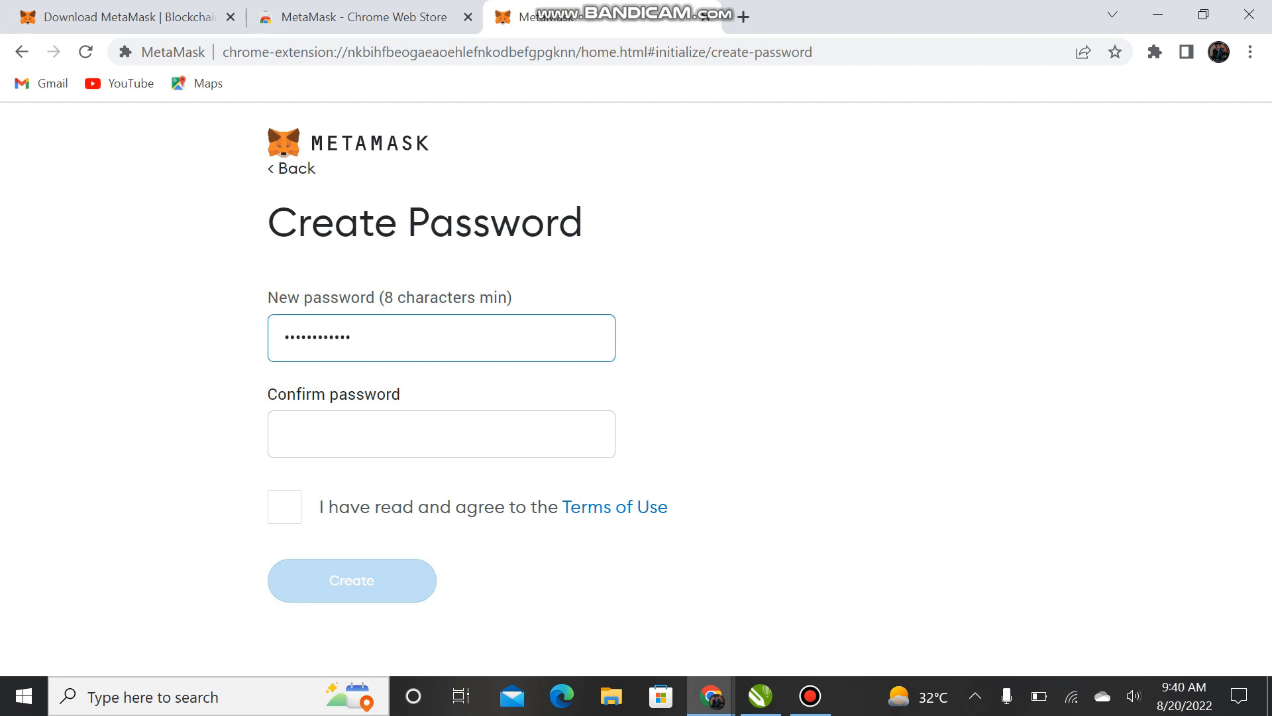
pyautogui.press('Tab')
pyautogui.write('**')
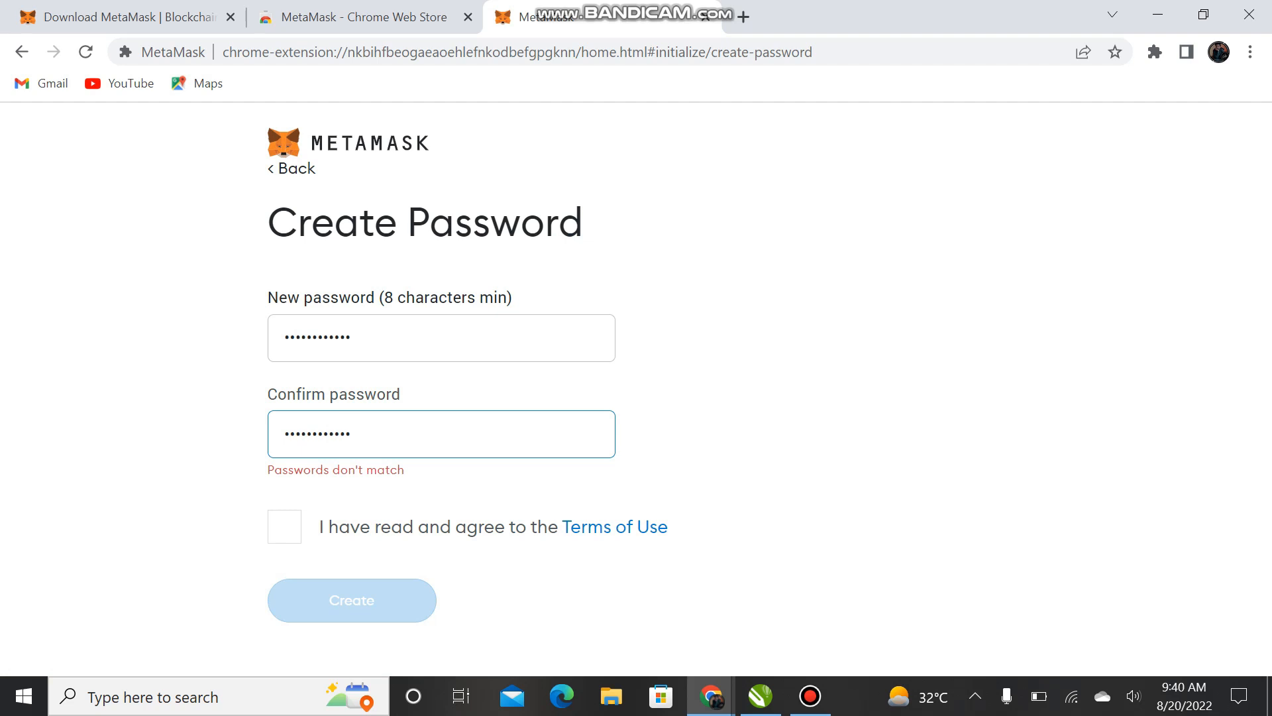
# Re-enter a matching wallet password in both fields and create the wallet with the Terms of Use accepted
pyautogui.click(352, 338)
pyautogui.press('BackSpace')
pyautogui.press('BackSpace')
pyautogui.press('BackSpace')
pyautogui.press('BackSpace')
pyautogui.press('BackSpace')
pyautogui.press('BackSpace')
pyautogui.press('BackSpace')
pyautogui.press('BackSpace')
pyautogui.press('BackSpace')
pyautogui.press('BackSpace')
pyautogui.press('BackSpace')
pyautogui.press('BackSpace')
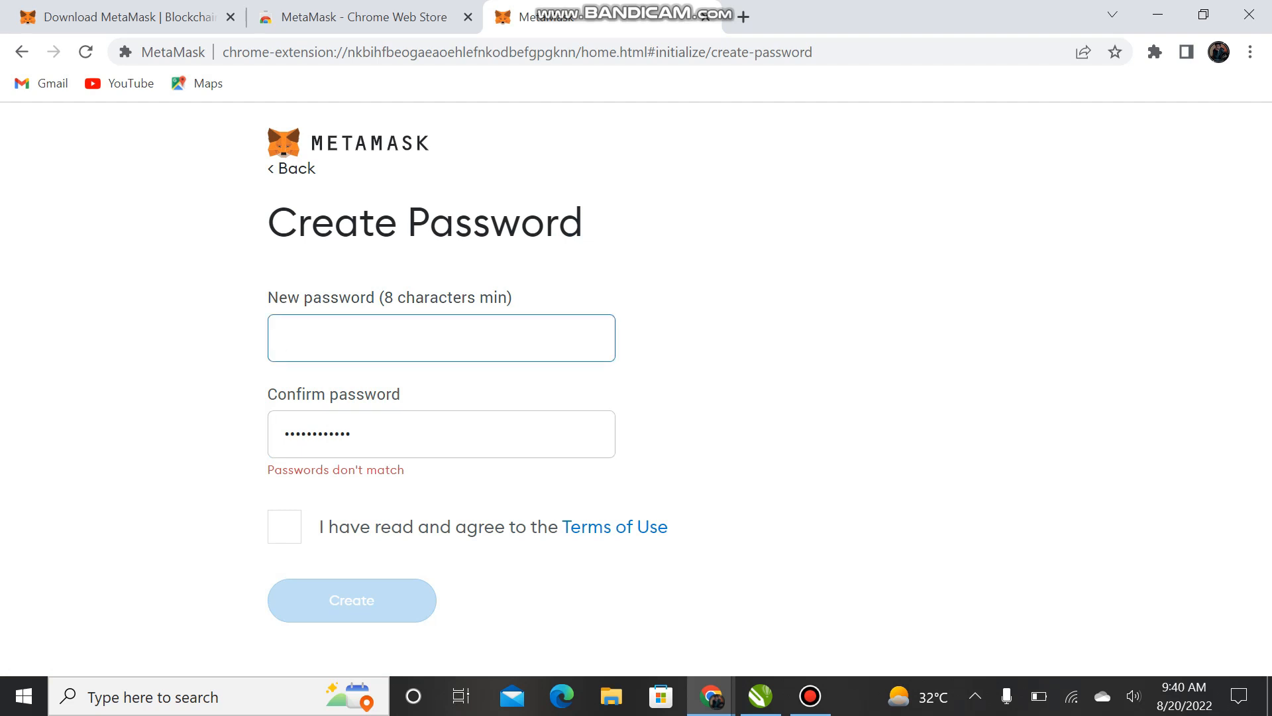
pyautogui.write('***********')
pyautogui.click(425, 434)
pyautogui.hotkey('ctrl', 'a')
pyautogui.write('*')
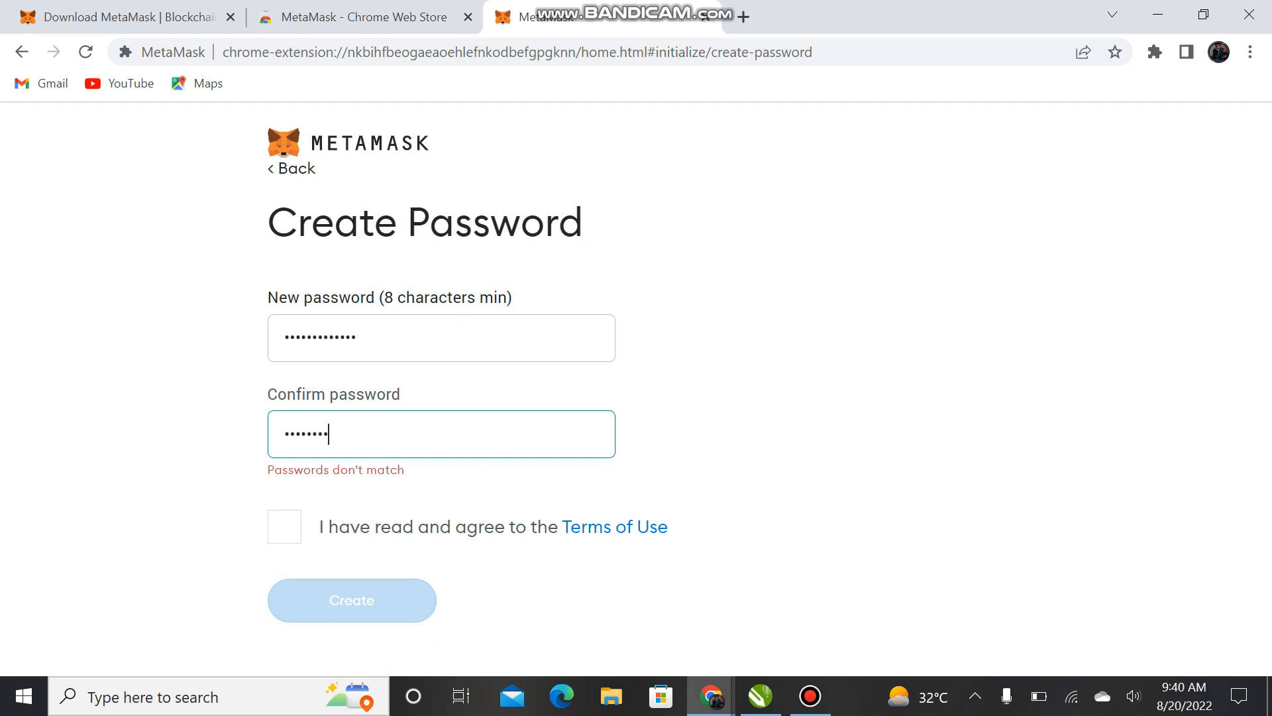
pyautogui.write('************')
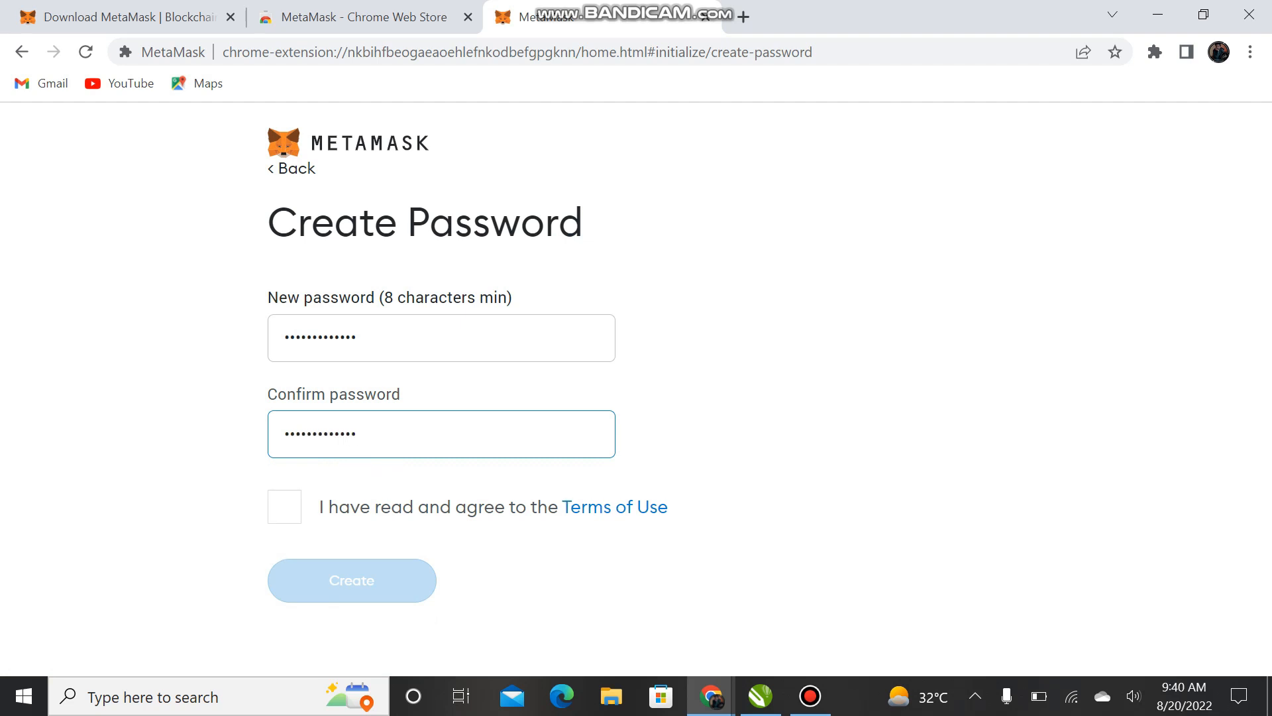
pyautogui.click(285, 507)
pyautogui.click(352, 581)
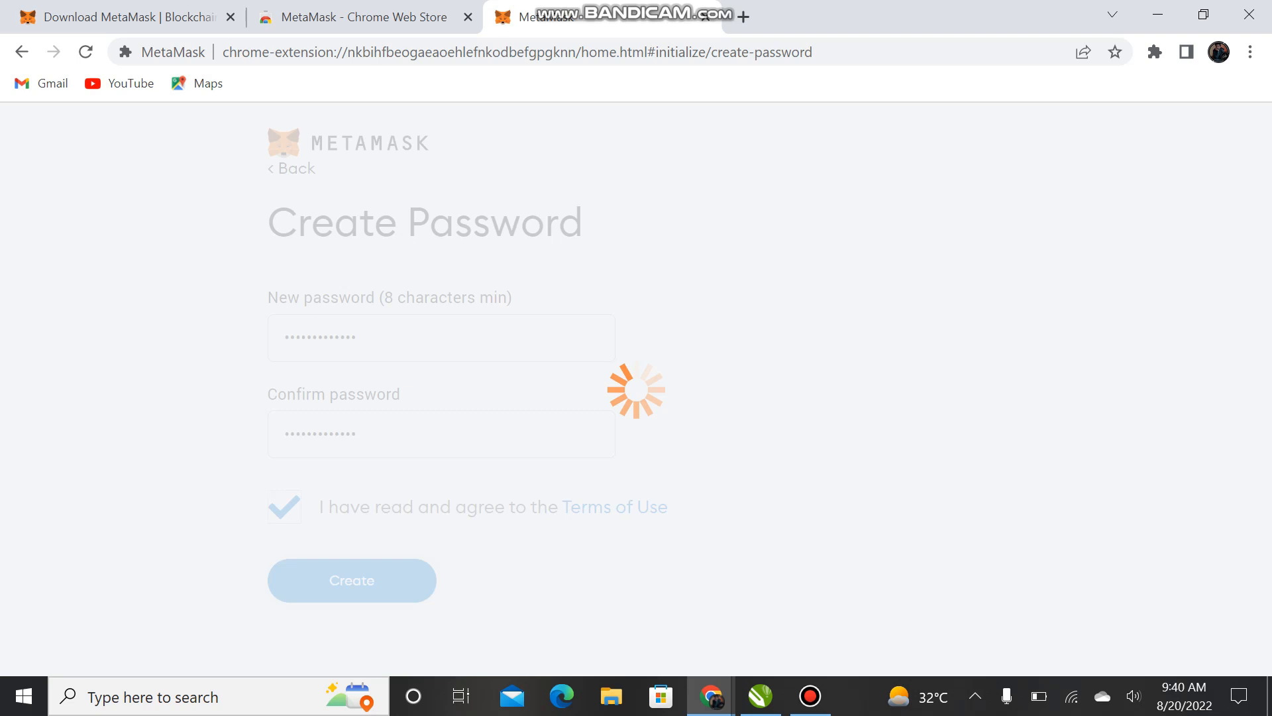
pyautogui.click(810, 696)
pyautogui.click(878, 57)
# Briefly play the wallet security video, go on to the Secret Recovery Phrase page and reveal the secret words
pyautogui.scroll(-2, 472, 476)
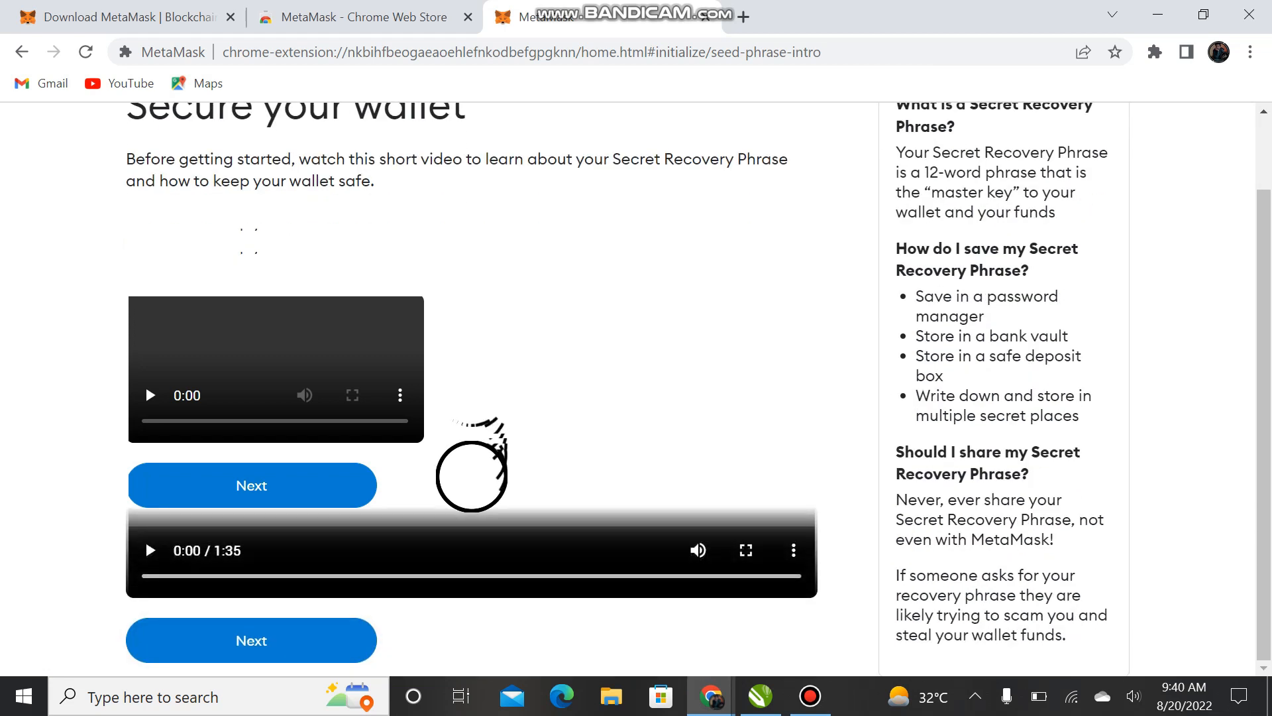
pyautogui.click(150, 550)
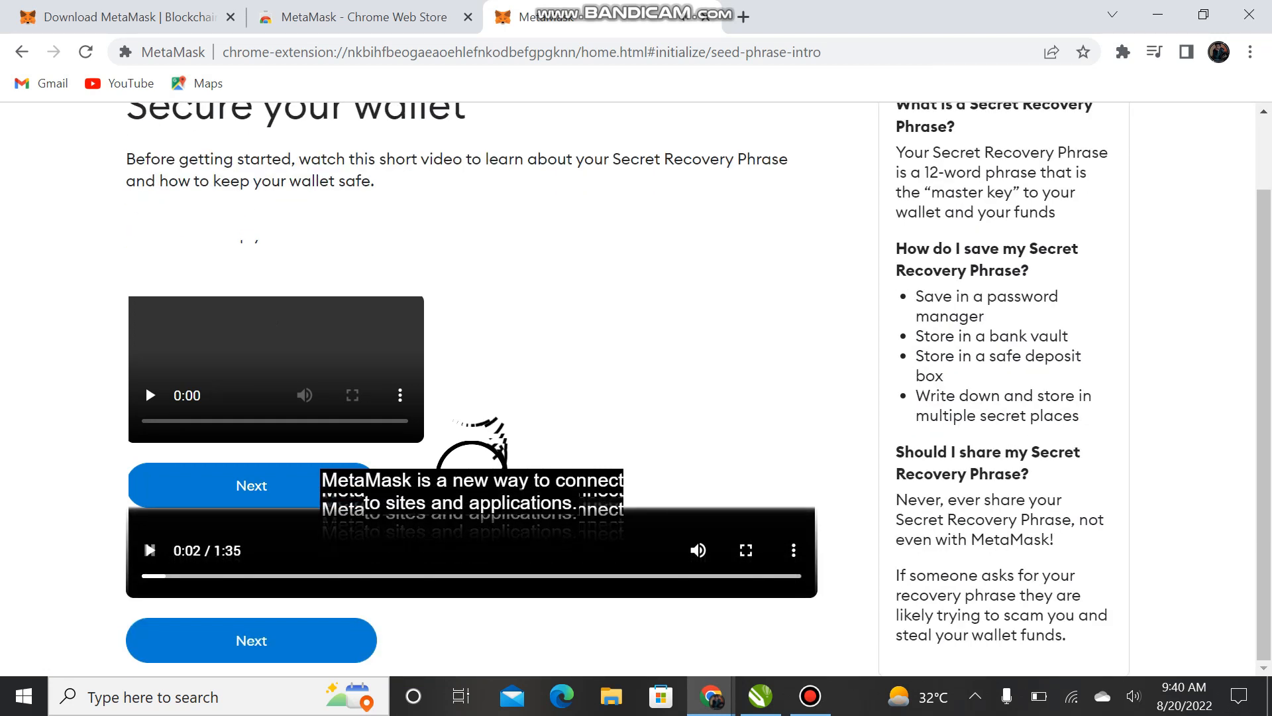
pyautogui.click(251, 640)
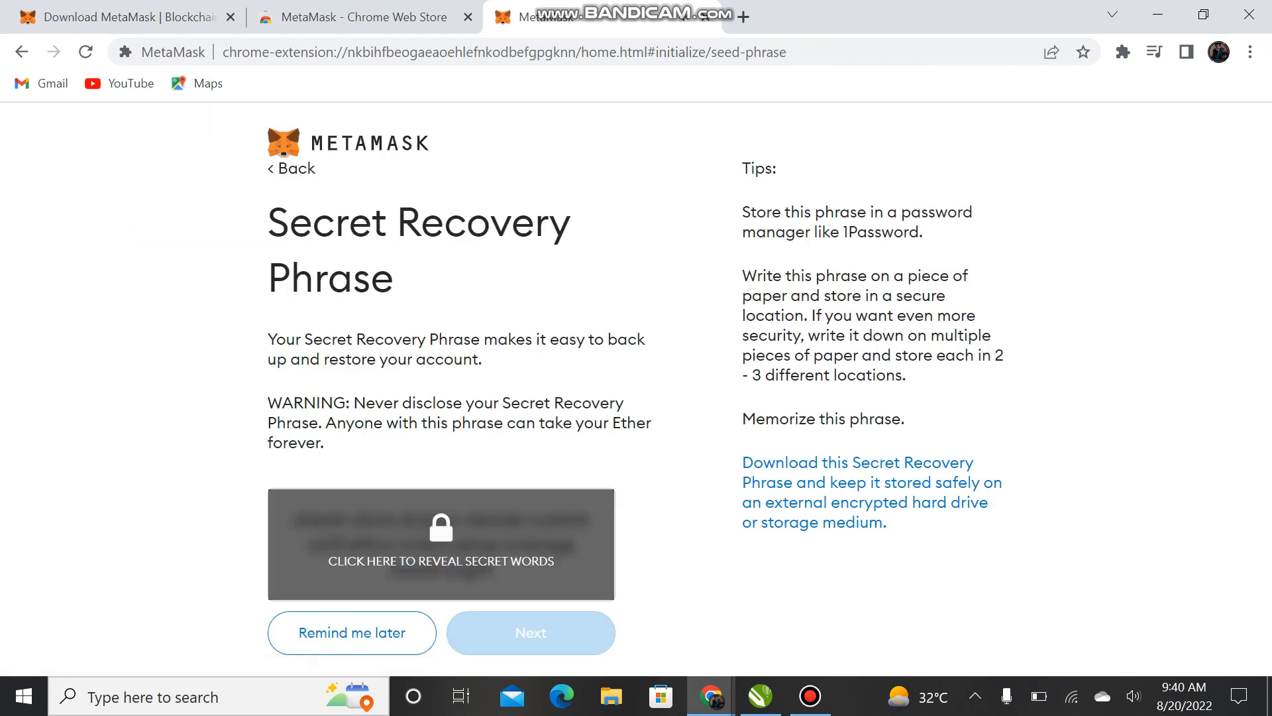
pyautogui.click(442, 545)
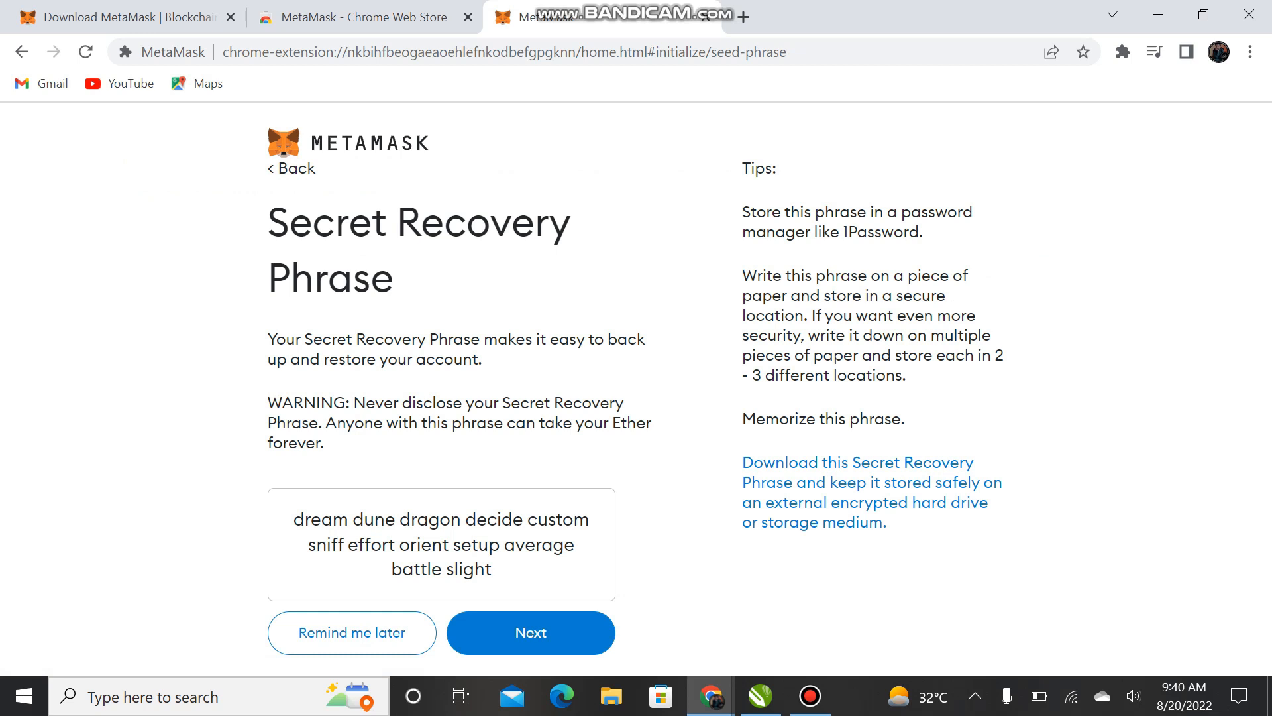
# Read the Secret Recovery Phrase explanation and the warning against disclosing it
pyautogui.moveTo(490, 569); pyautogui.dragTo(293, 519)
pyautogui.moveTo(268, 224); pyautogui.dragTo(394, 280)
pyautogui.moveTo(267, 339)
pyautogui.mouseDown()
pyautogui.moveTo(483, 360)
pyautogui.moveTo(268, 339)
pyautogui.mouseUp()
pyautogui.click(268, 402)
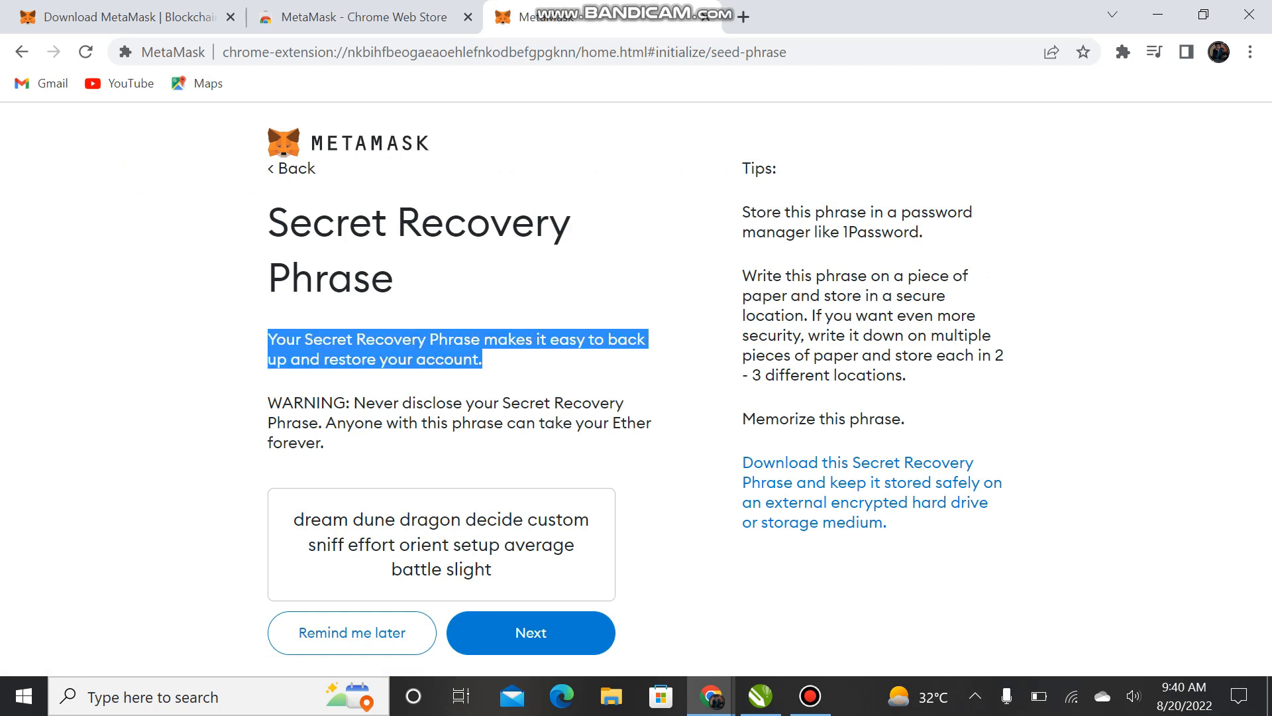
pyautogui.click(268, 339)
pyautogui.moveTo(354, 403); pyautogui.dragTo(324, 443)
# Copy the whole Secret Recovery Phrase and paste it as artistic text on an empty part of the CorelDRAW page
pyautogui.moveTo(491, 569); pyautogui.dragTo(293, 519)
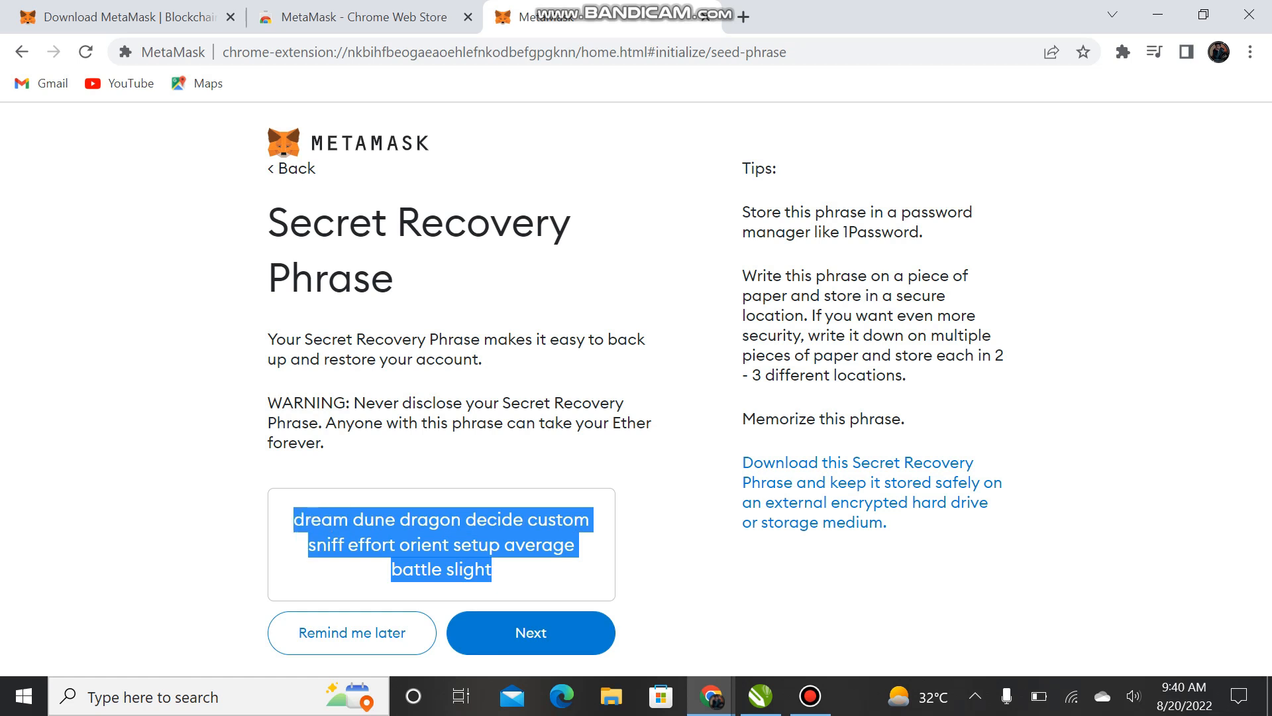
pyautogui.click(760, 696)
pyautogui.scroll(-3, 688, 444)
pyautogui.scroll(-1, 439, 318)
pyautogui.click(381, 475)
pyautogui.scroll(3, 381, 474)
pyautogui.click(14, 383)
pyautogui.click(158, 426)
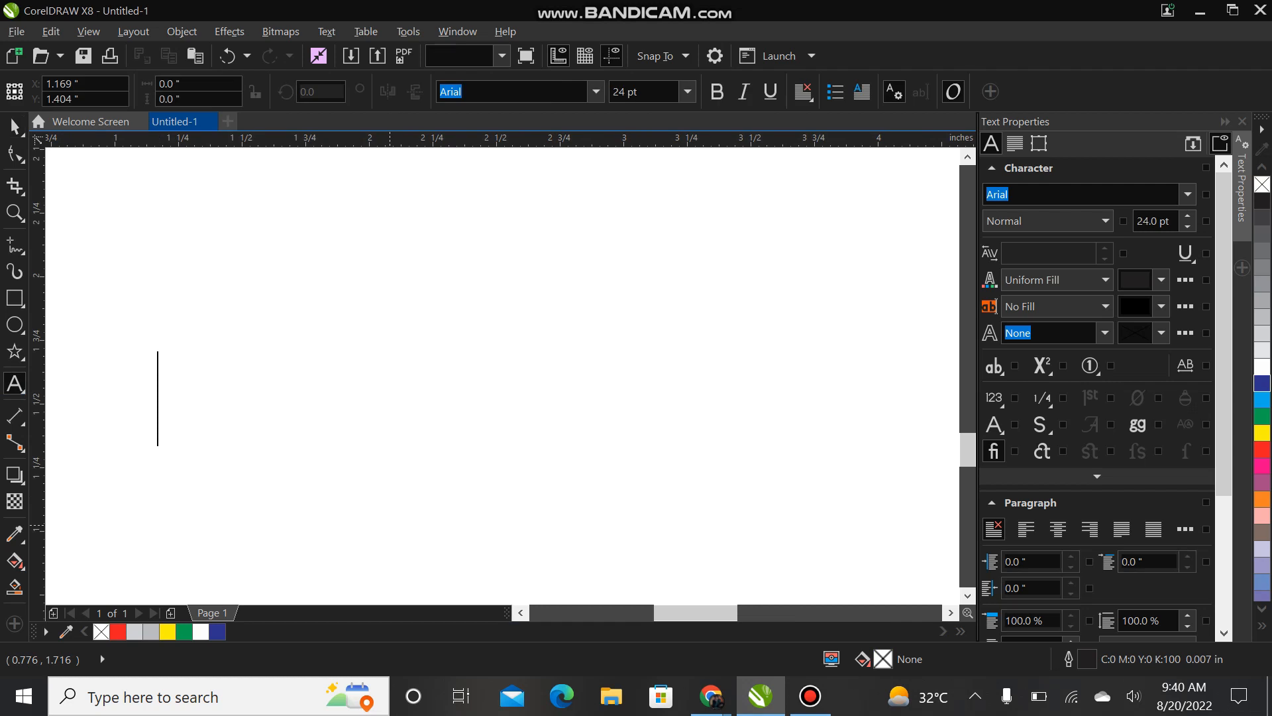
pyautogui.hotkey('ctrl', 'v')
# Shrink the pasted recovery phrase text to about 6.61 inches wide and place it near the page's lower edge at about X 4.61, Y 0.50
pyautogui.click(14, 126)
pyautogui.scroll(-1, 331, 362)
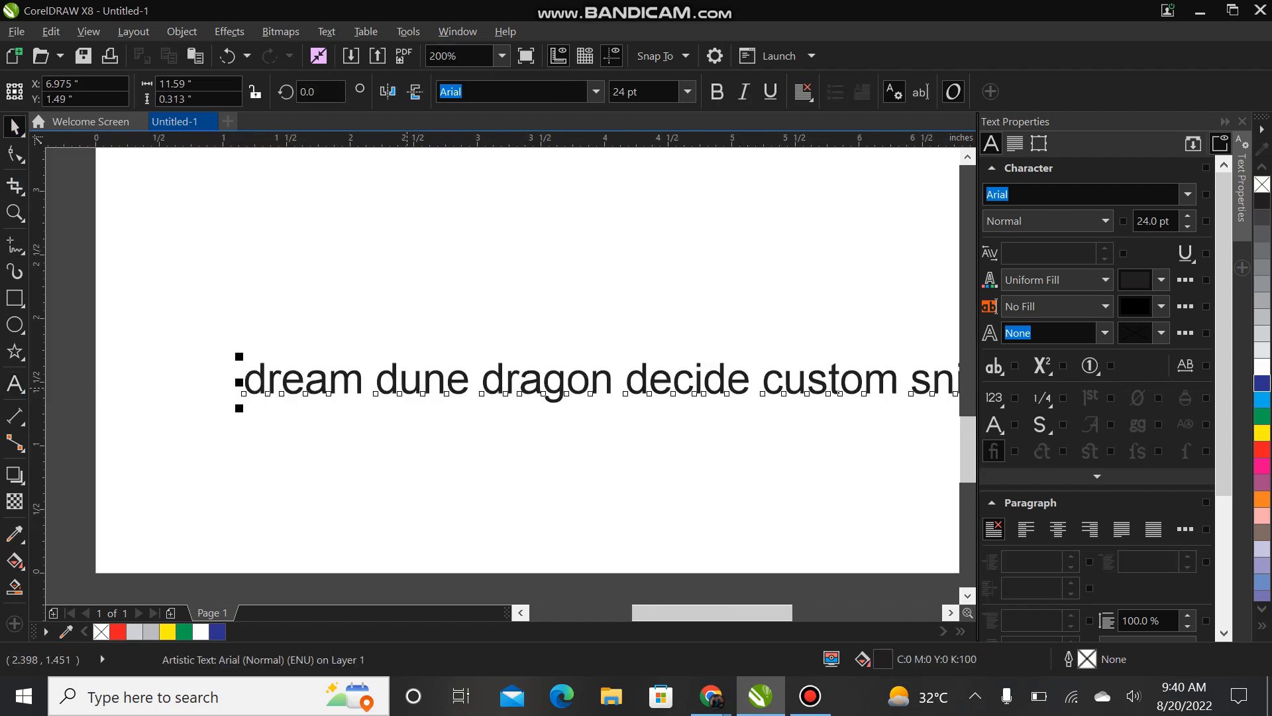
pyautogui.moveTo(400, 388); pyautogui.dragTo(331, 463)
pyautogui.moveTo(169, 484); pyautogui.dragTo(378, 499)
pyautogui.moveTo(558, 464); pyautogui.dragTo(326, 516)
pyautogui.moveTo(148, 529); pyautogui.dragTo(255, 528)
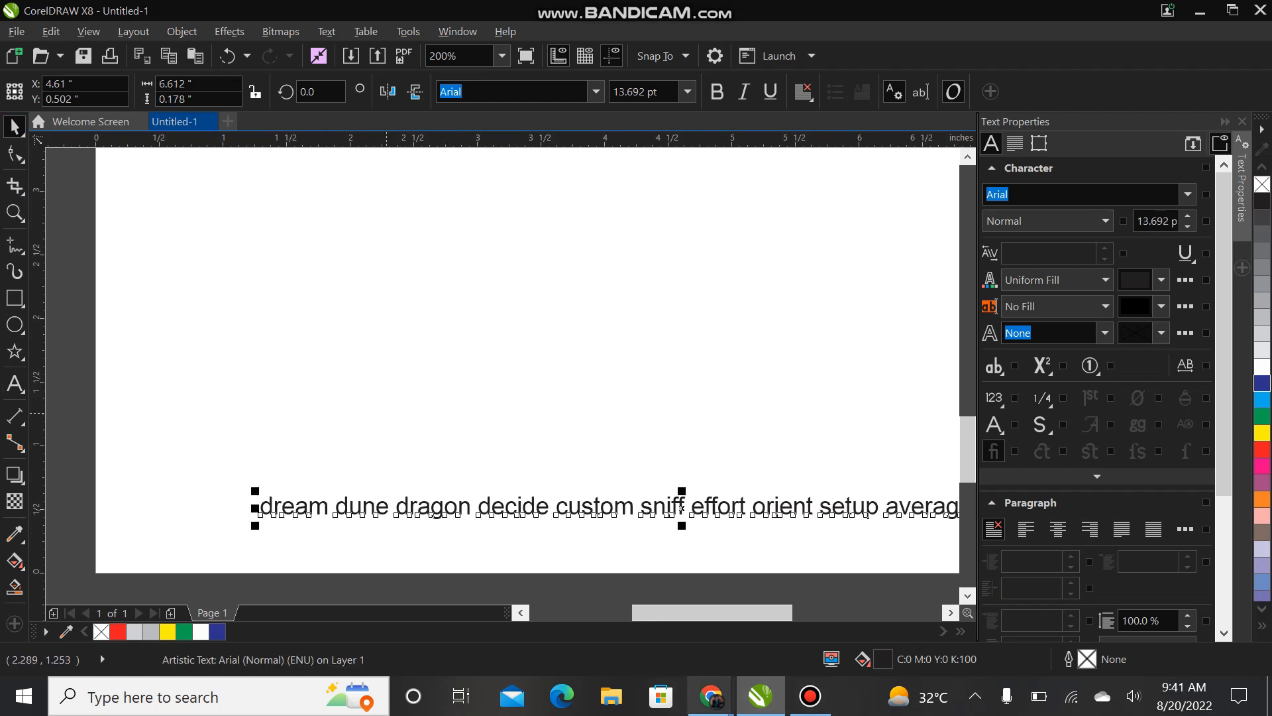
# Switch to Chrome and continue to the confirmation of the Secret Recovery Phrase
pyautogui.moveTo(711, 695)
pyautogui.click(605, 603)
pyautogui.click(531, 633)
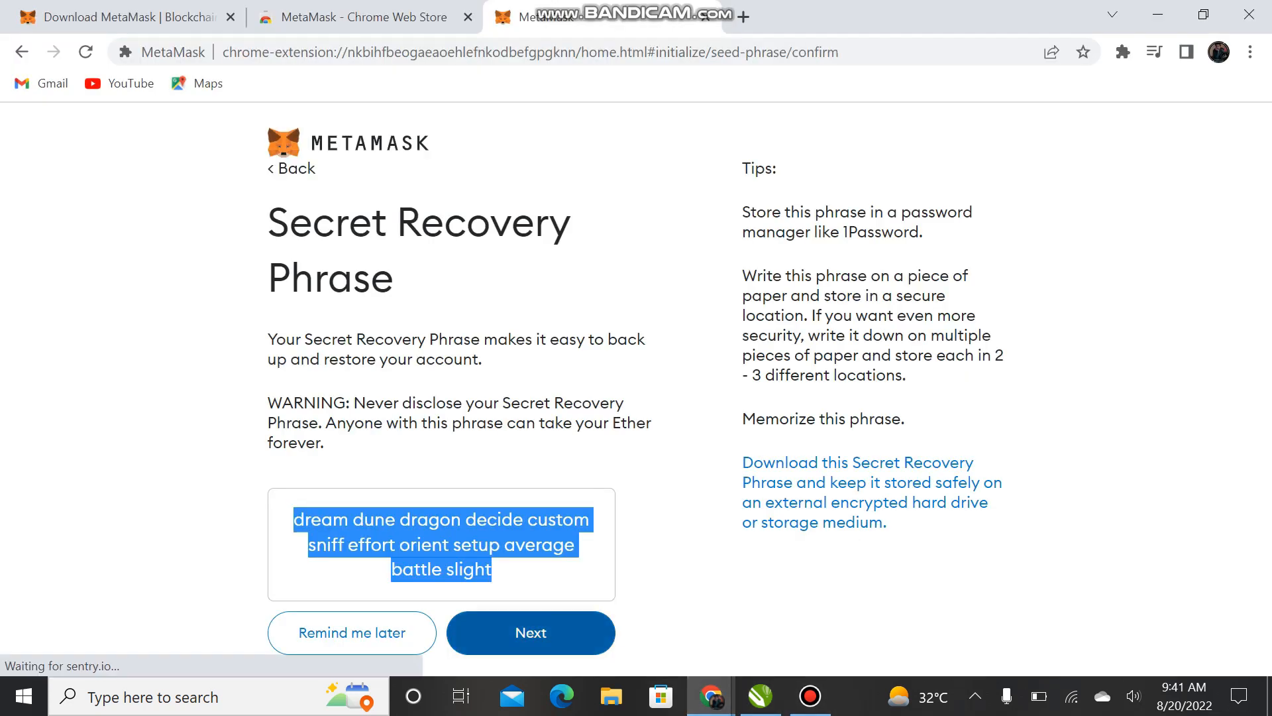
pyautogui.scroll(-2, 545, 530)
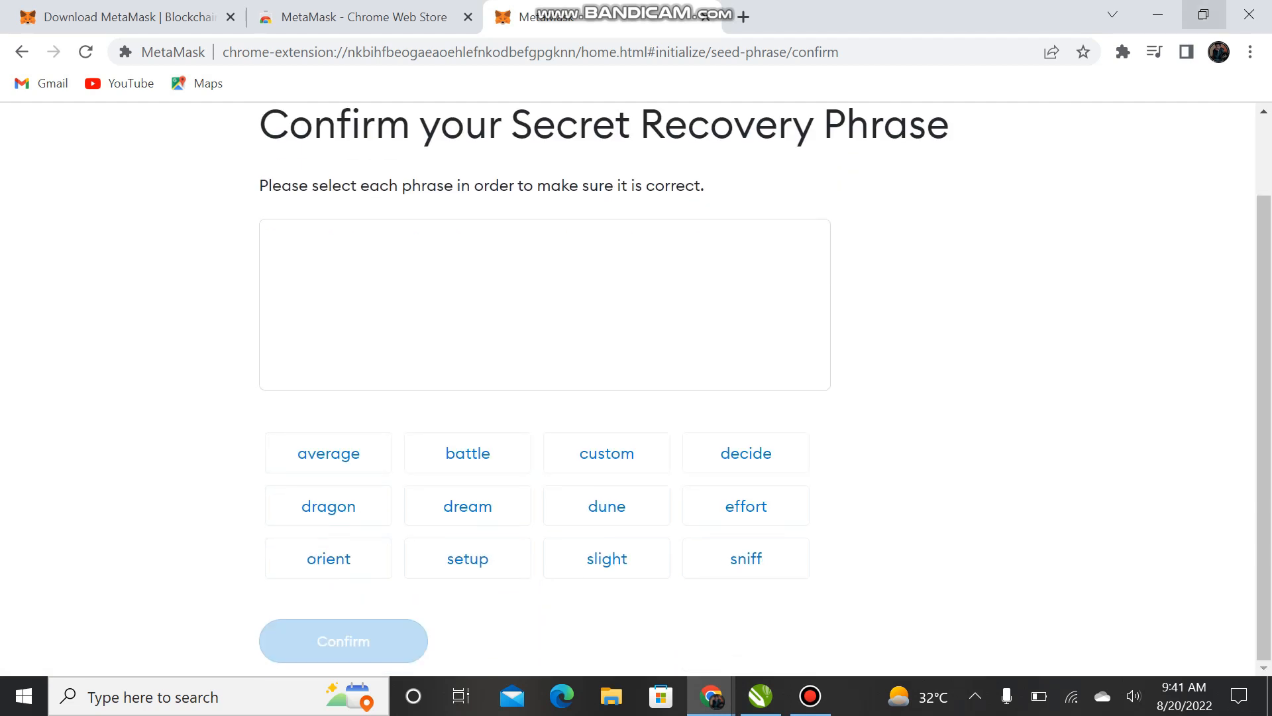
# Shrink the Chrome window and place it above the recovery phrase text so the phrase and the word choices are both visible
pyautogui.click(1203, 14)
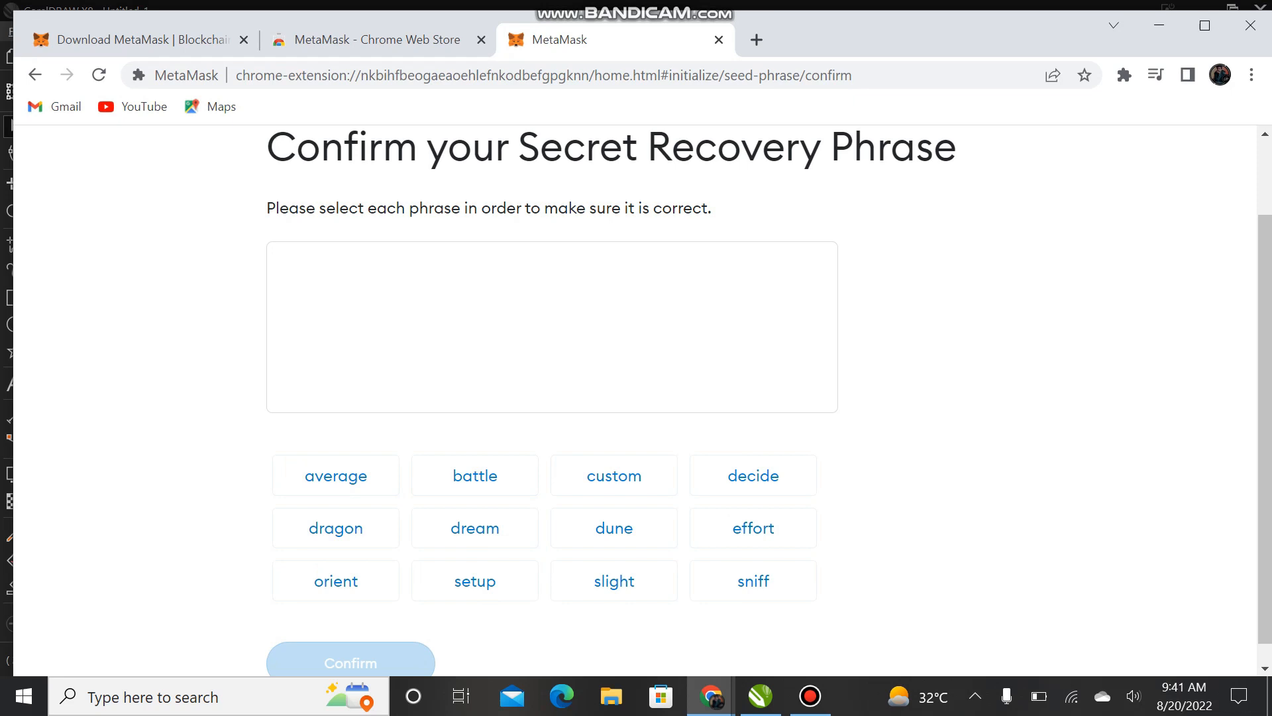
pyautogui.click(1205, 25)
pyautogui.moveTo(37, 188); pyautogui.dragTo(704, 442)
pyautogui.moveTo(1103, 455); pyautogui.dragTo(984, 88)
pyautogui.scroll(-4, 789, 365)
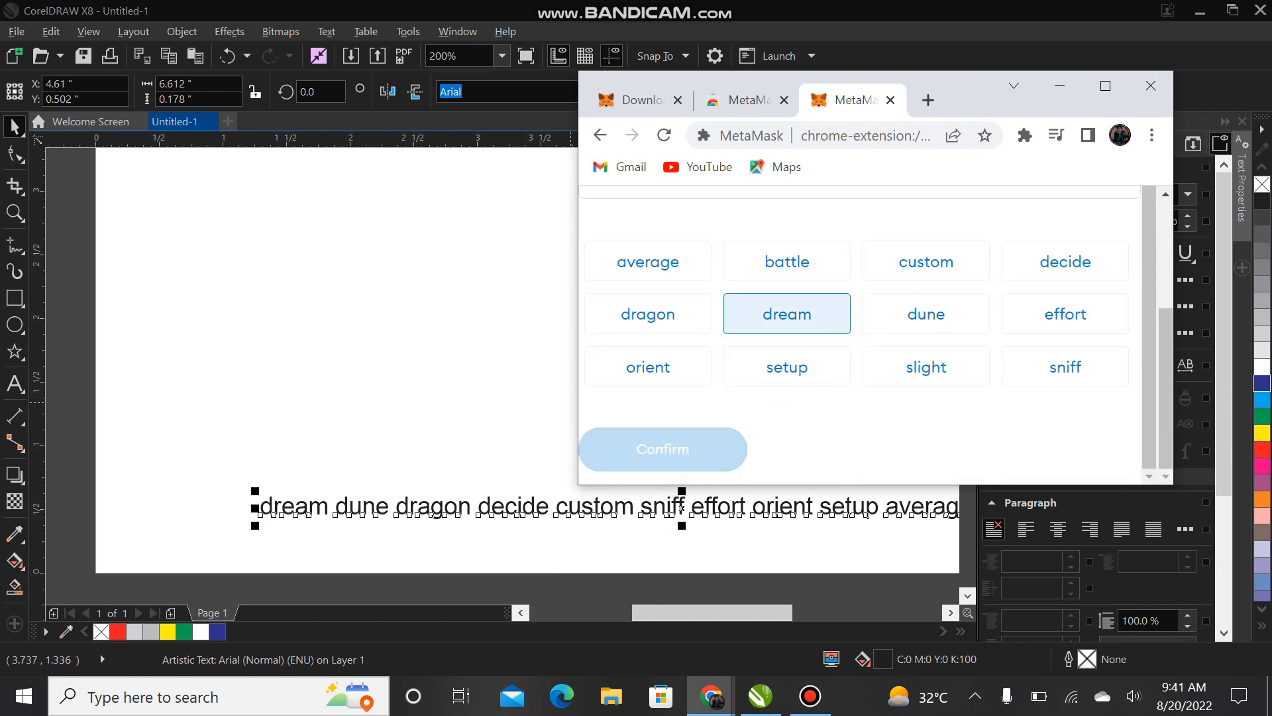
# Select all the Secret Recovery Phrase words in the order of the pasted phrase text and confirm the phrase
pyautogui.click(787, 313)
pyautogui.click(926, 313)
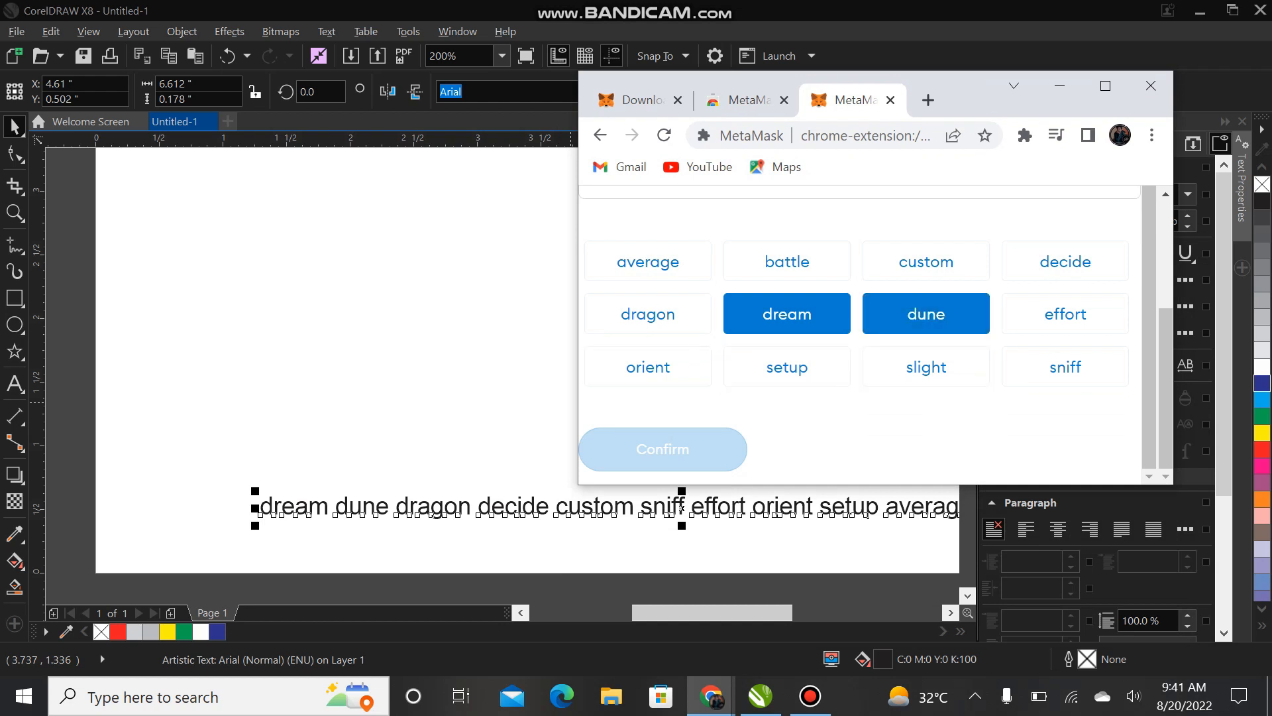
pyautogui.click(649, 314)
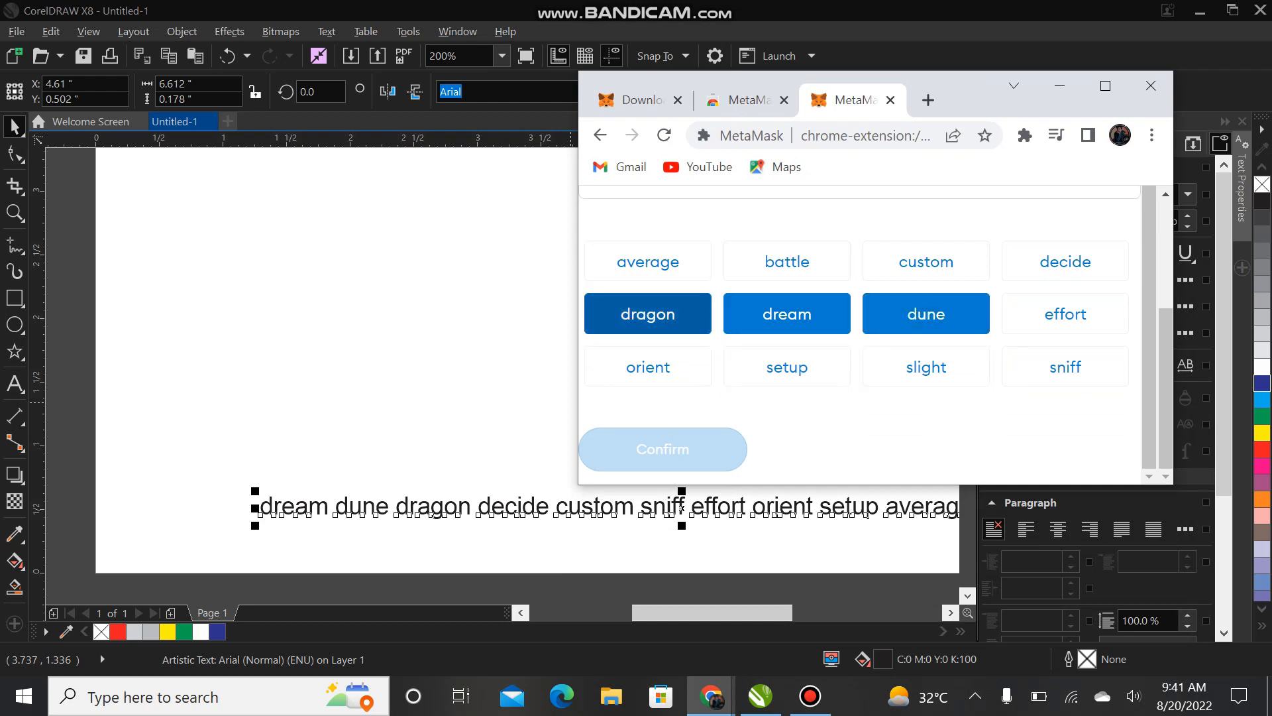
pyautogui.click(1066, 261)
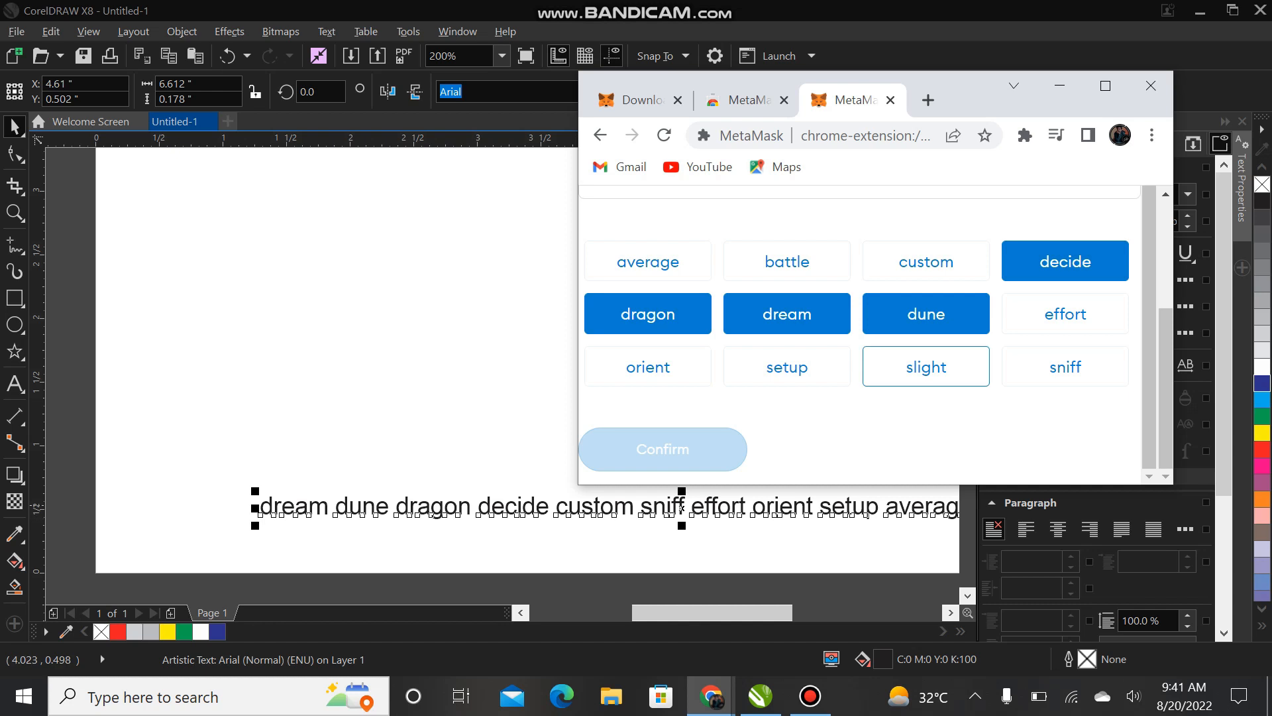
pyautogui.click(926, 261)
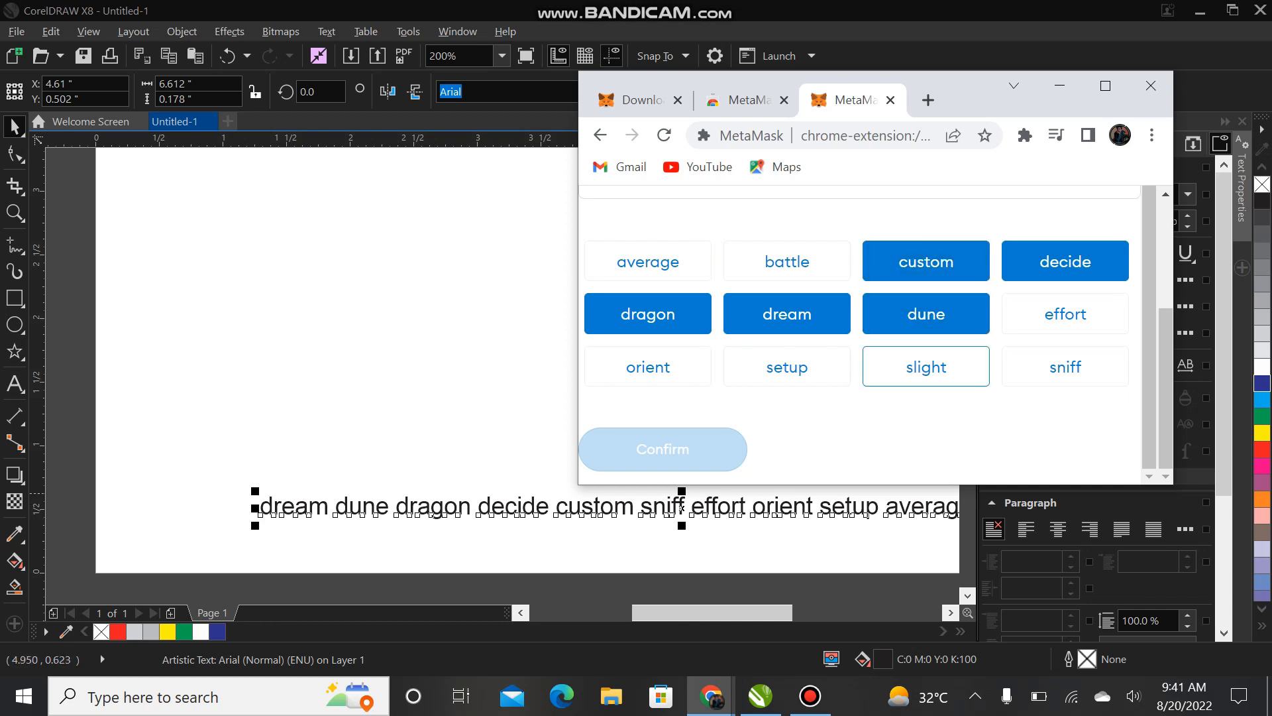
pyautogui.click(1065, 367)
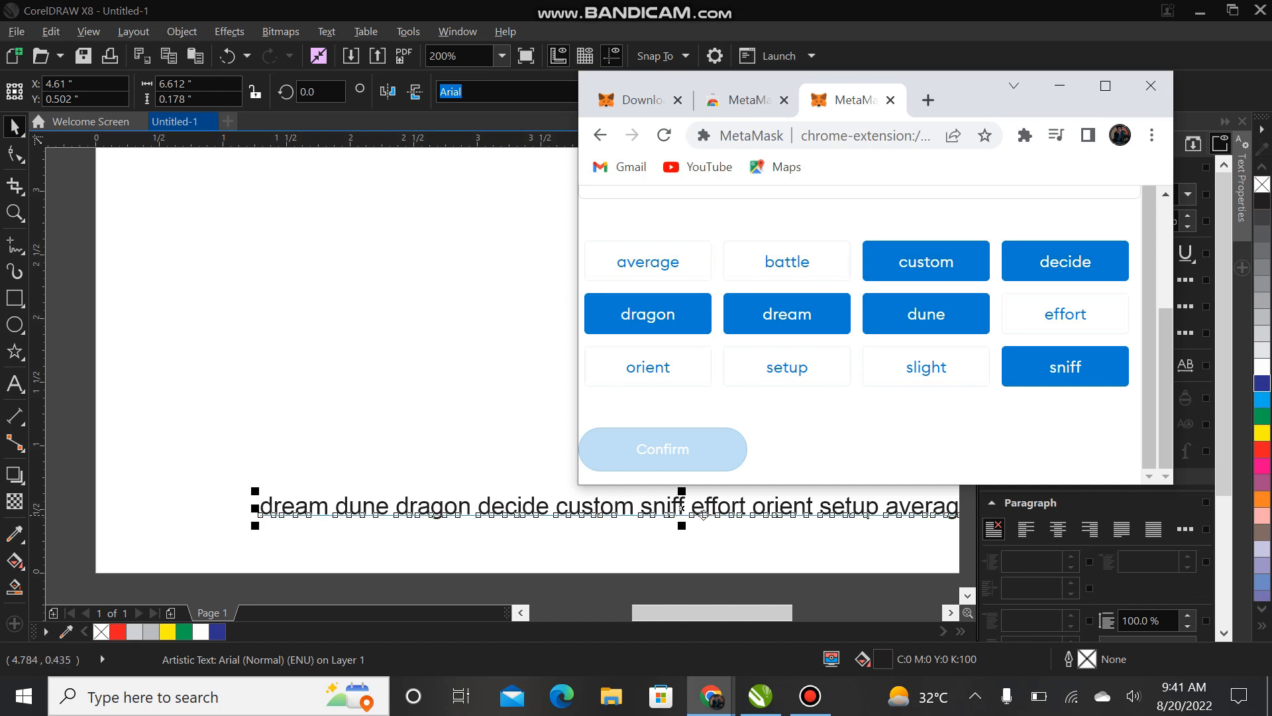
pyautogui.click(1066, 313)
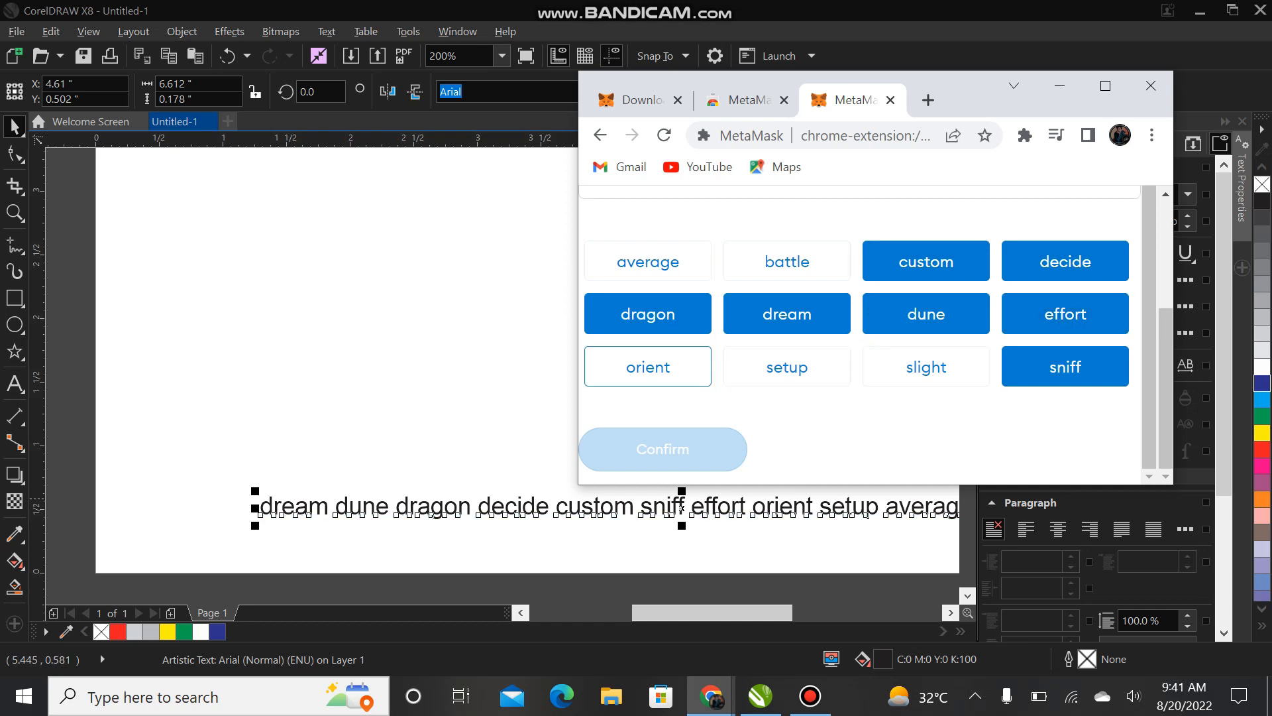
pyautogui.click(648, 367)
pyautogui.click(787, 367)
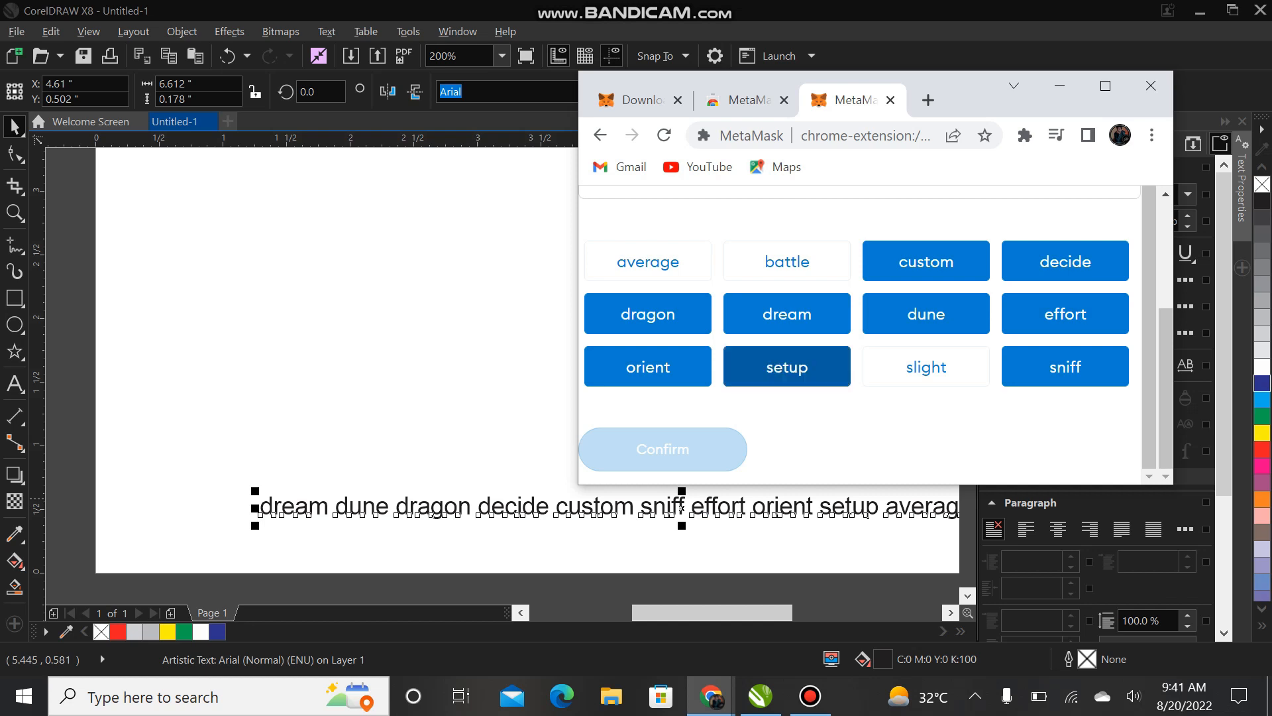
pyautogui.click(648, 261)
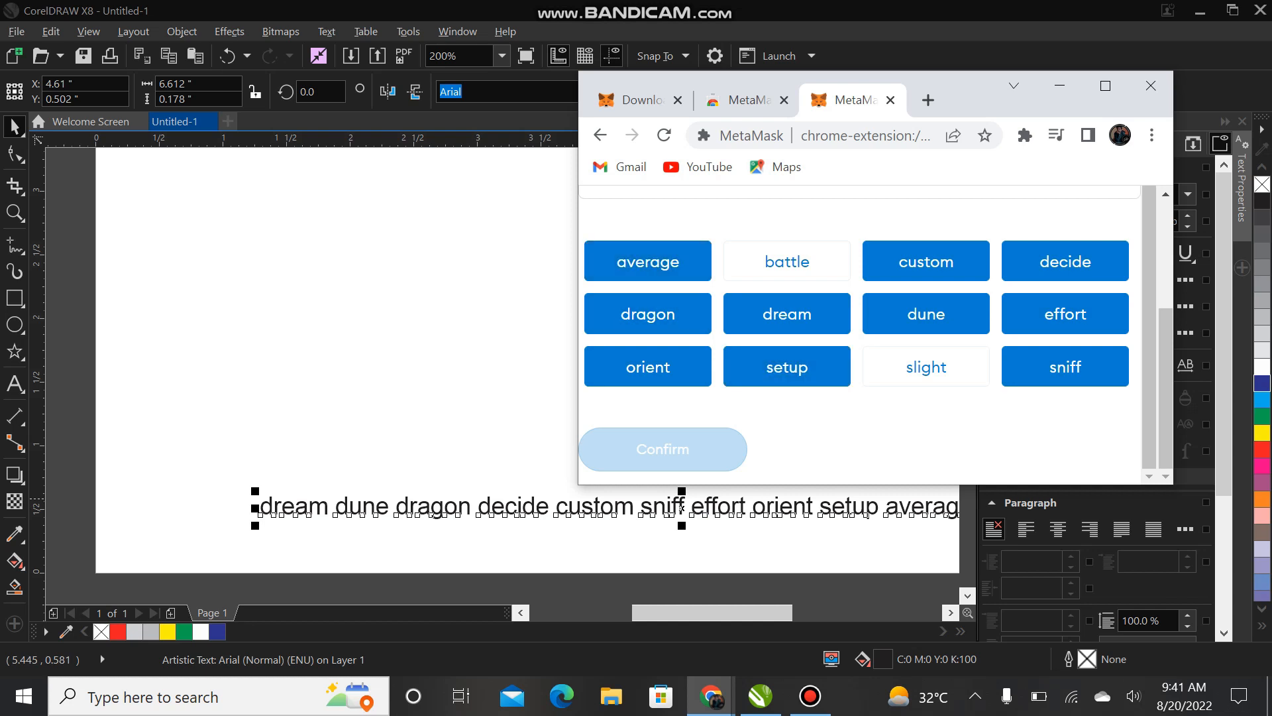
pyautogui.scroll(-2, 623, 517)
pyautogui.scroll(2, 821, 515)
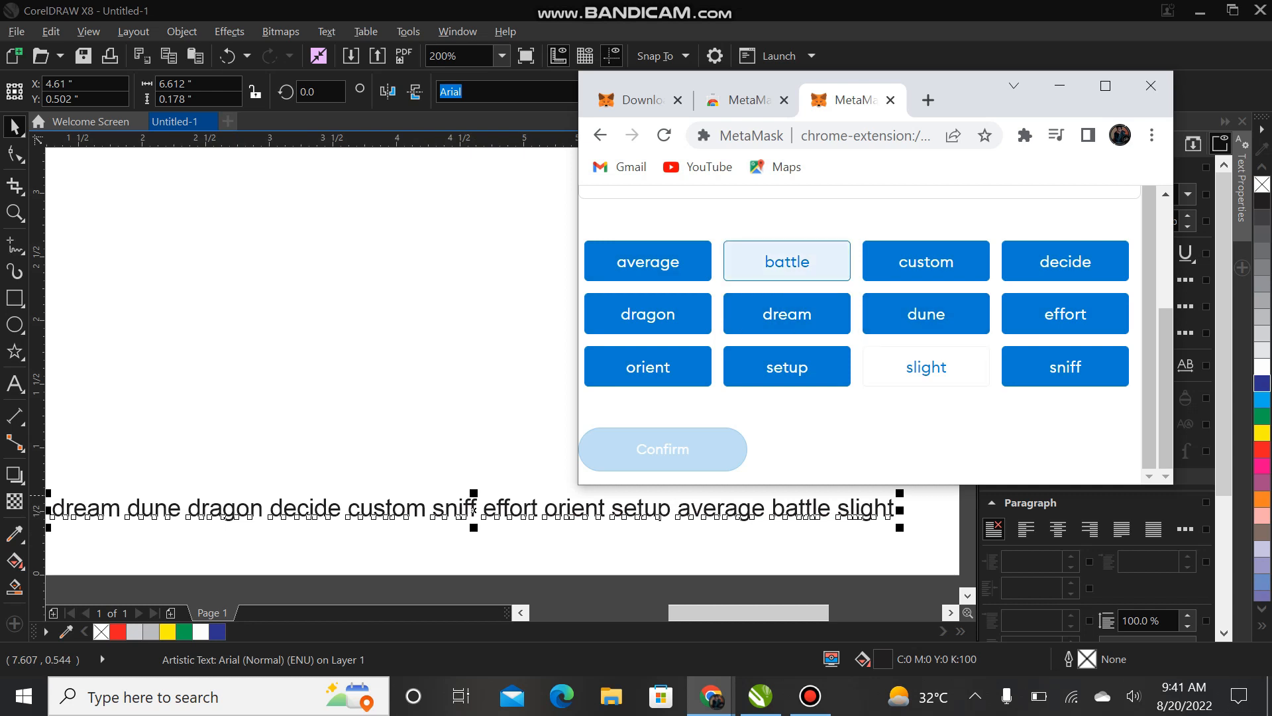
pyautogui.click(787, 261)
pyautogui.click(926, 366)
pyautogui.click(662, 448)
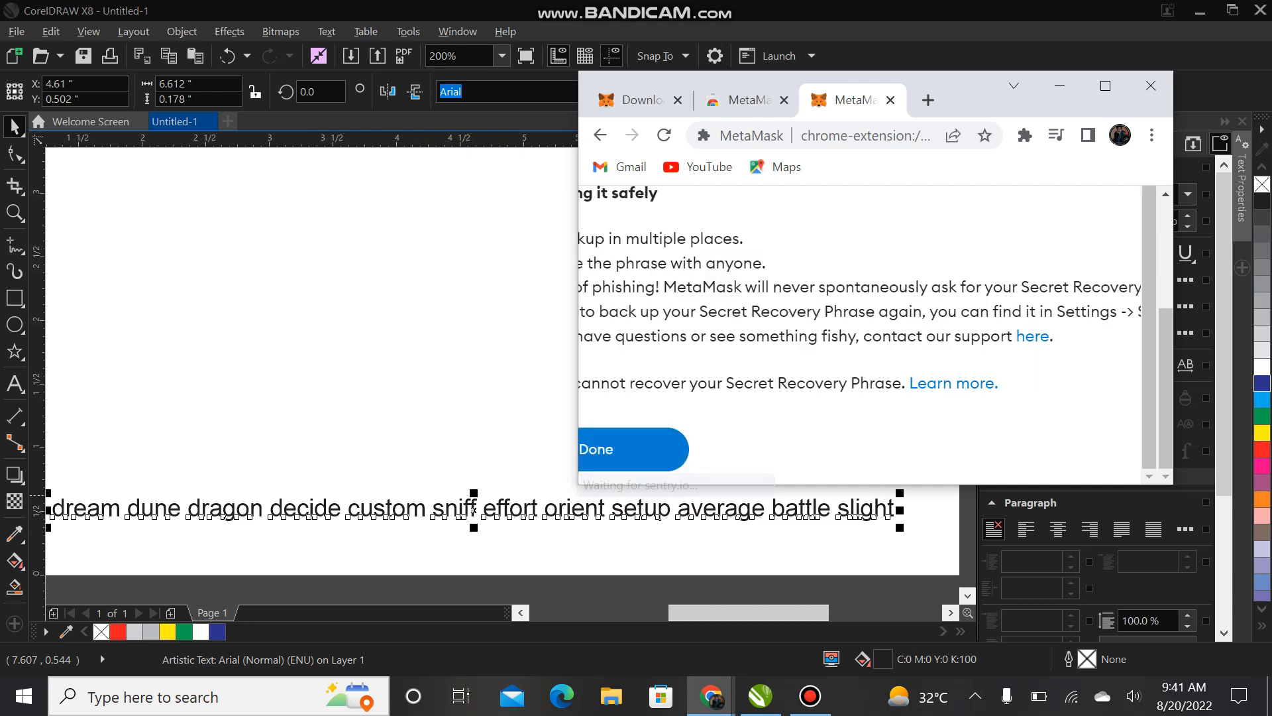
# Maximize the Chrome window and finish the MetaMask setup to reach the wallet's account page
pyautogui.click(1105, 85)
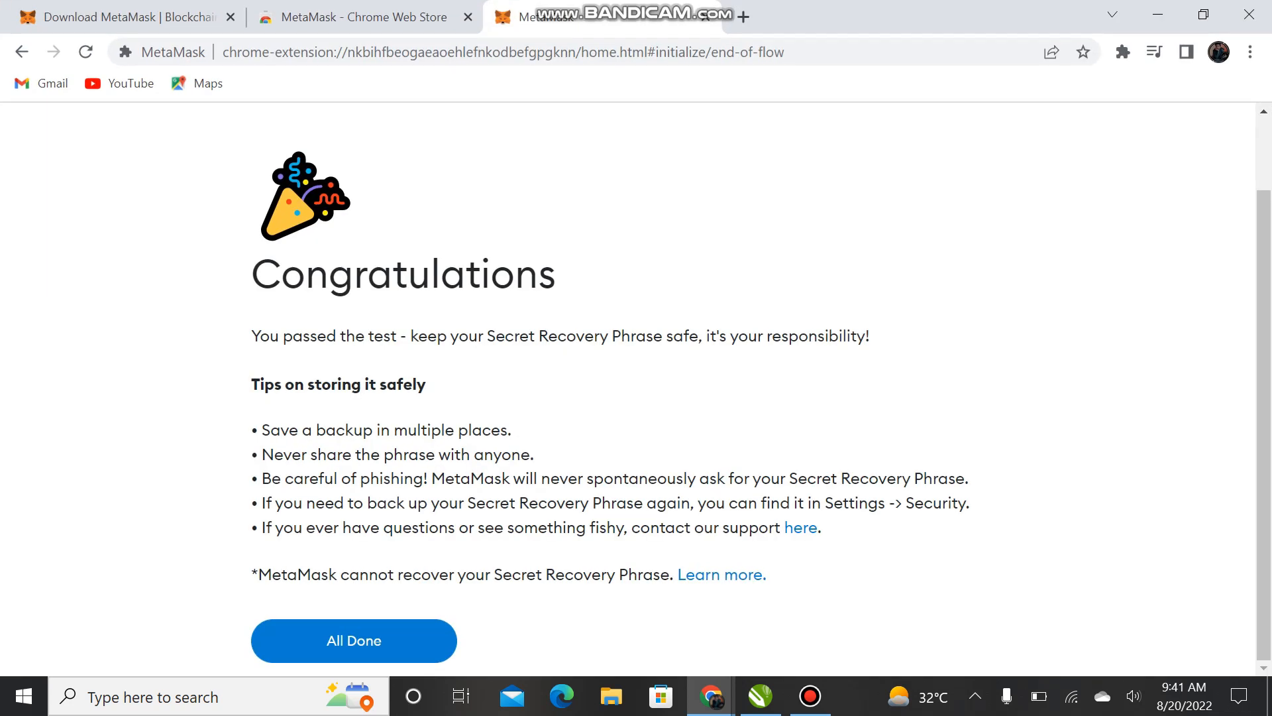
pyautogui.click(354, 640)
pyautogui.scroll(2, 530, 464)
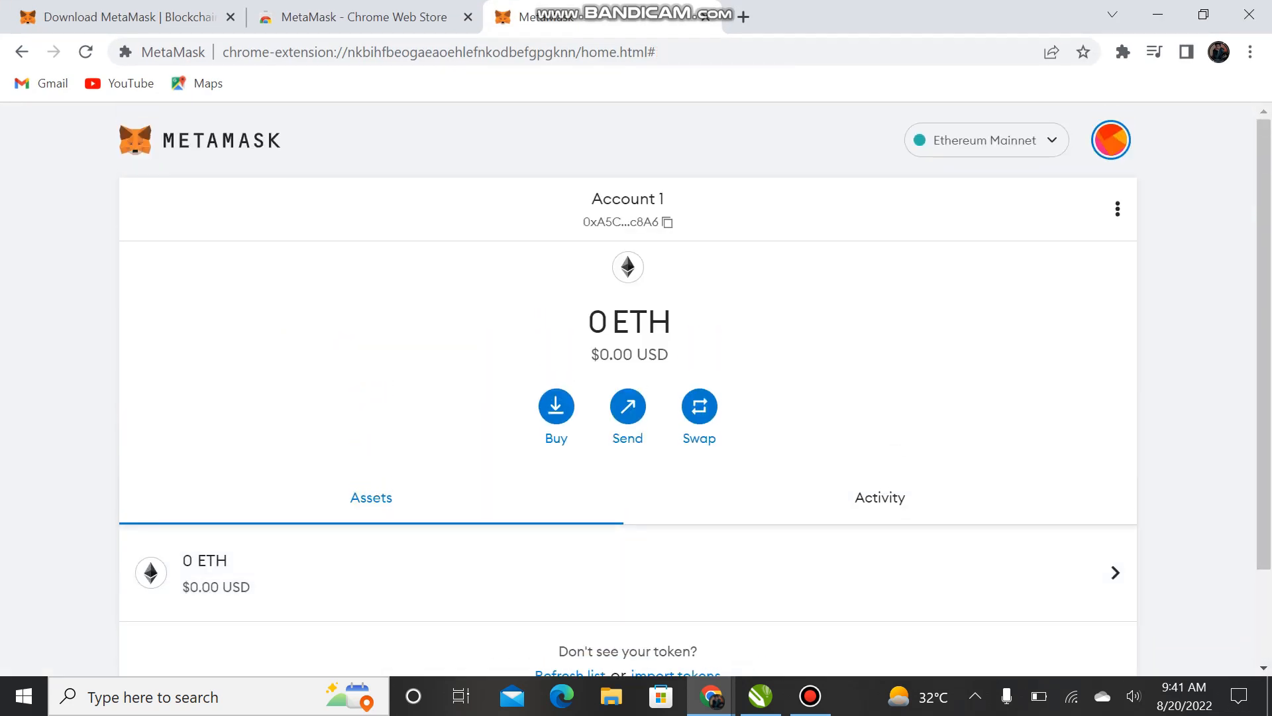
pyautogui.scroll(-1, 628, 389)
pyautogui.scroll(1, 628, 389)
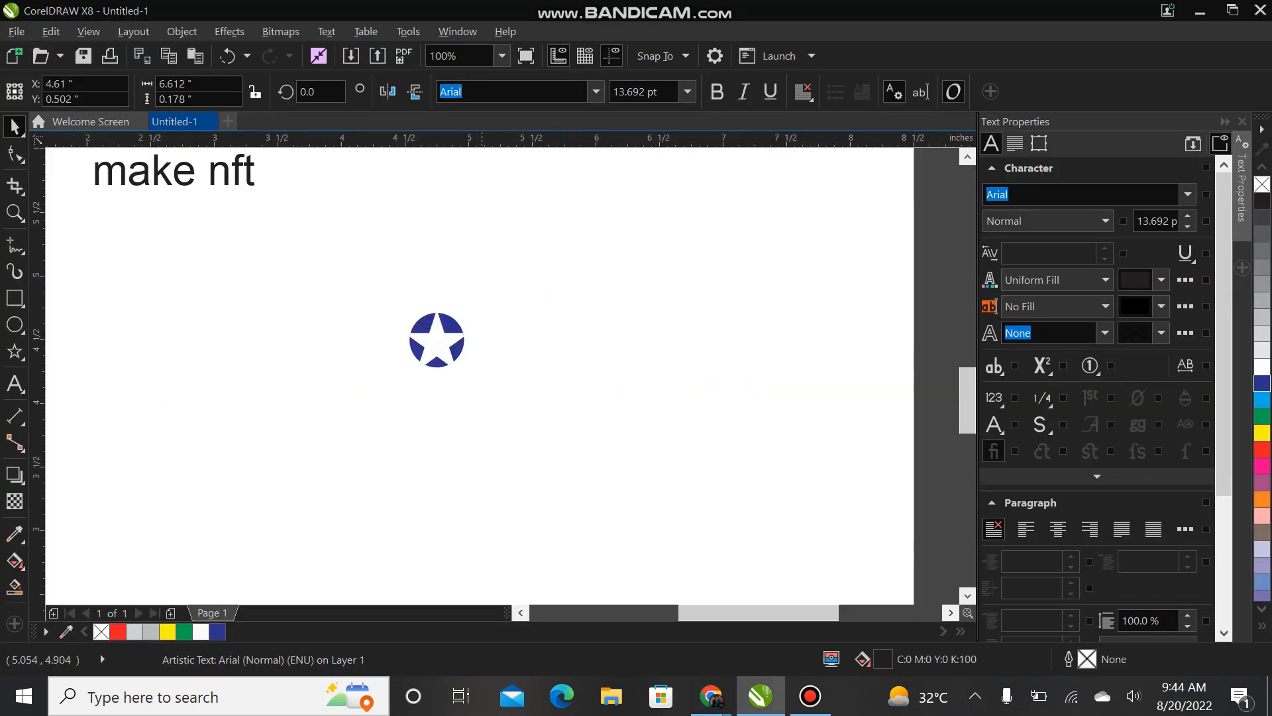
# In CorelDRAW, move the star artwork about 1.2 inches to the right and add the text "then open the new website" below "make nft"
pyautogui.moveTo(437, 340); pyautogui.dragTo(591, 371)
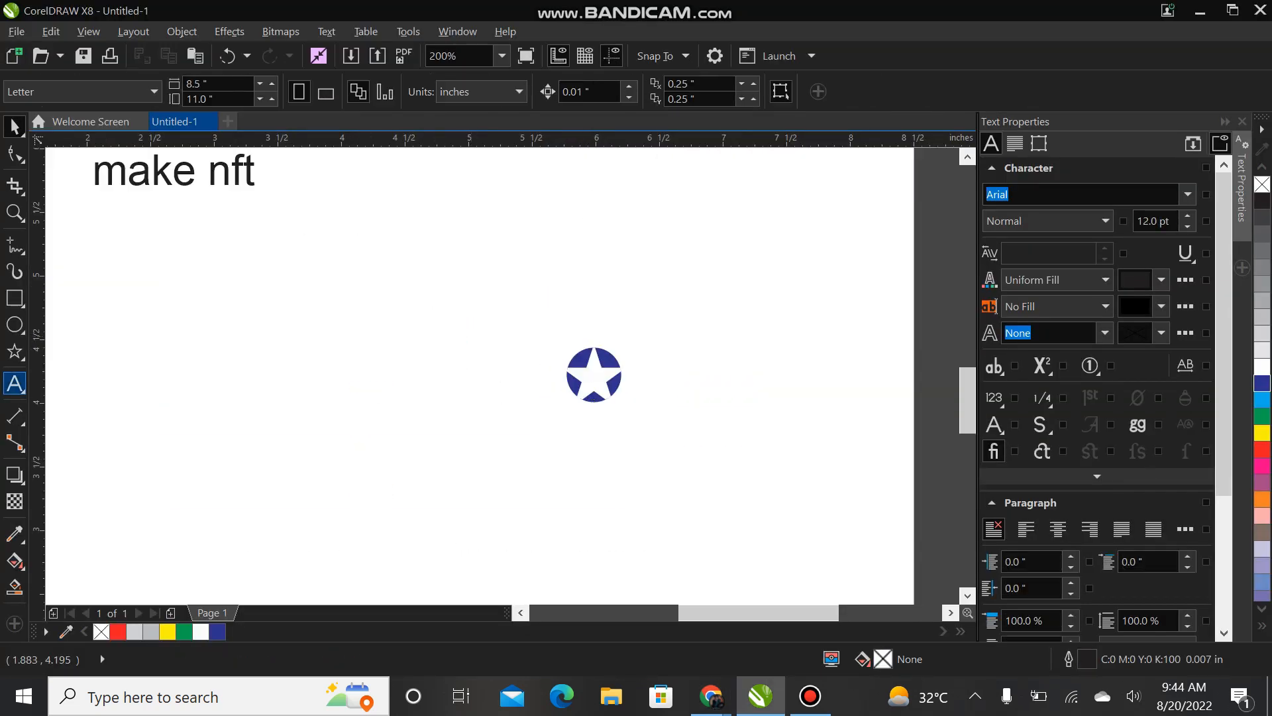
pyautogui.click(15, 383)
pyautogui.scroll(-1, 460, 461)
pyautogui.scroll(1, 313, 387)
pyautogui.click(227, 402)
pyautogui.write('then op')
pyautogui.write('en n')
pyautogui.press('BackSpace')
pyautogui.write('the')
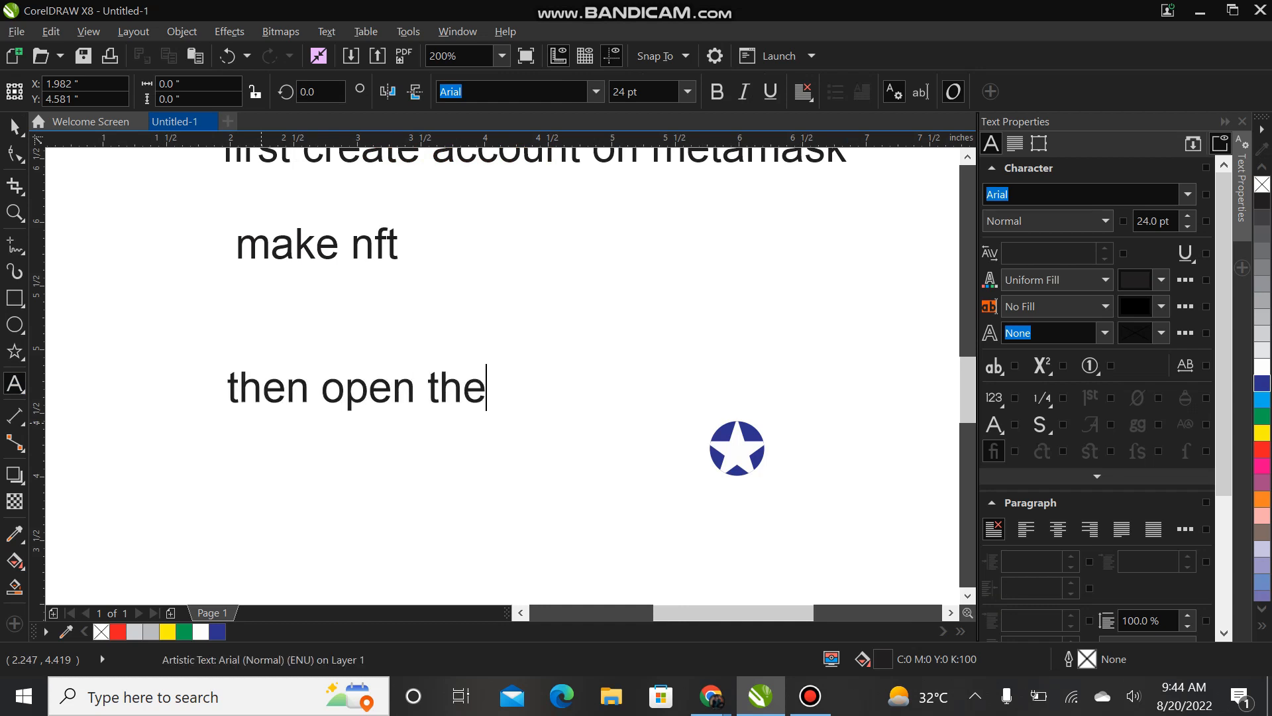
pyautogui.write(' new wqe')
pyautogui.press('BackSpace')
pyautogui.press('BackSpace')
pyautogui.write('ebsot')
pyautogui.press('BackSpace')
pyautogui.press('BackSpace')
pyautogui.write('ite')
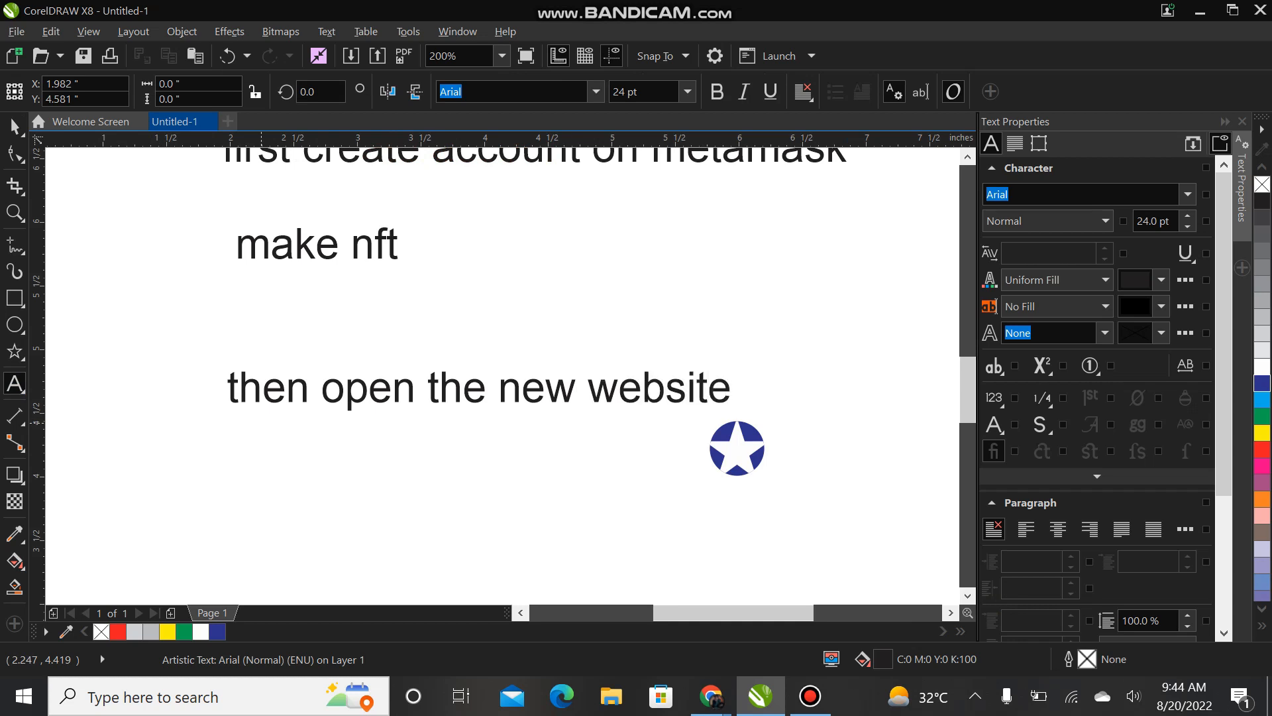
# Insert the word "nft" before "website" in the newly added text line
pyautogui.click(583, 384)
pyautogui.write('nft')
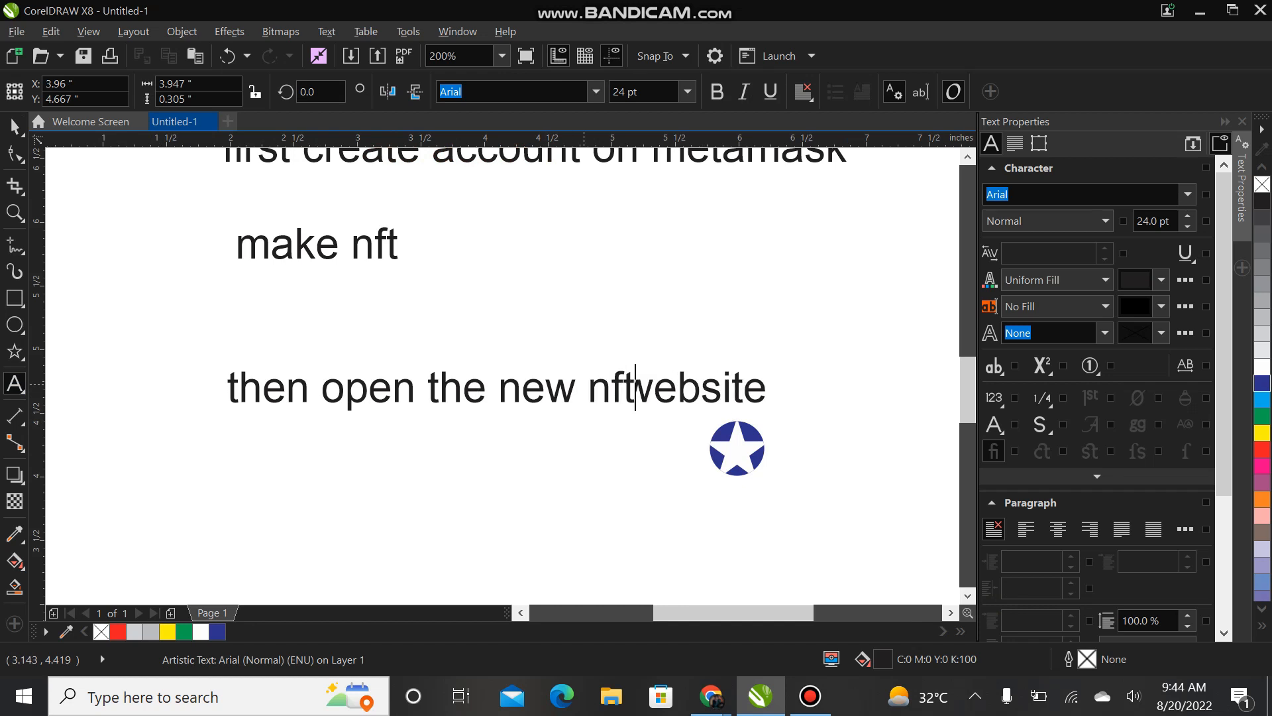
pyautogui.click(781, 394)
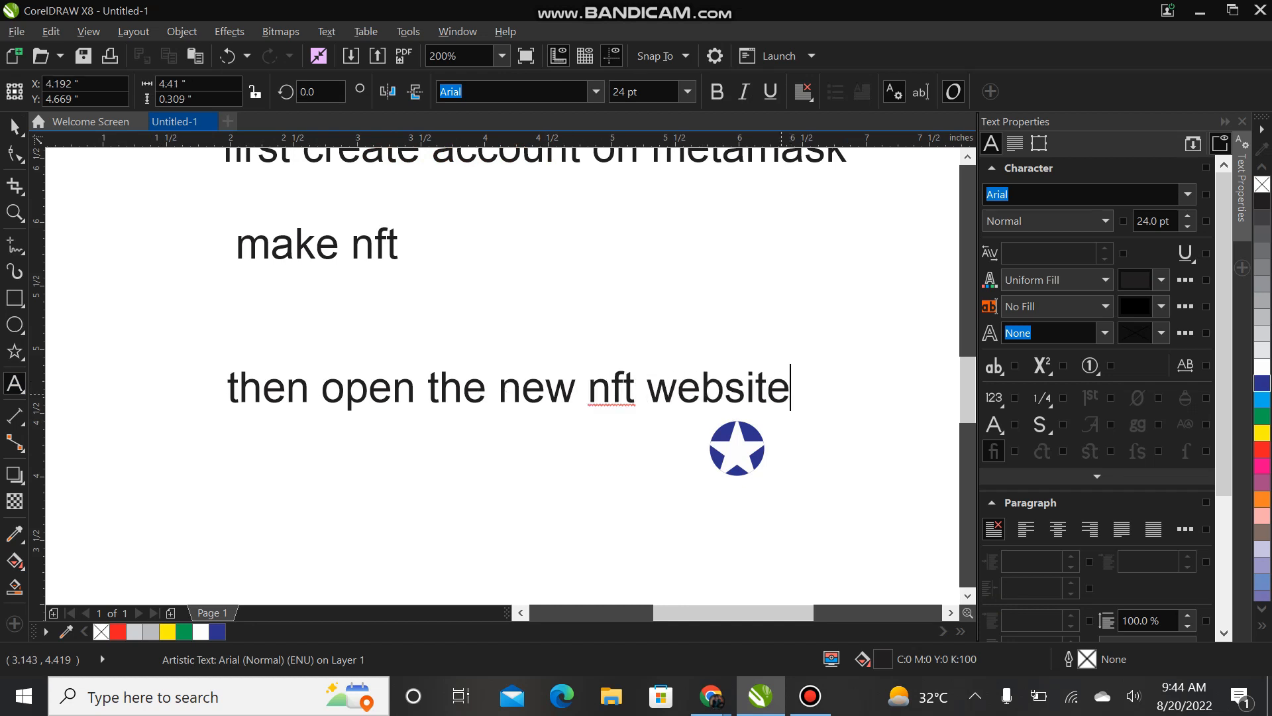
# Add the artistic text "opensea.io" below the line "then open the new nft website"
pyautogui.click(213, 504)
pyautogui.scroll(-1, 382, 385)
pyautogui.scroll(2, 360, 465)
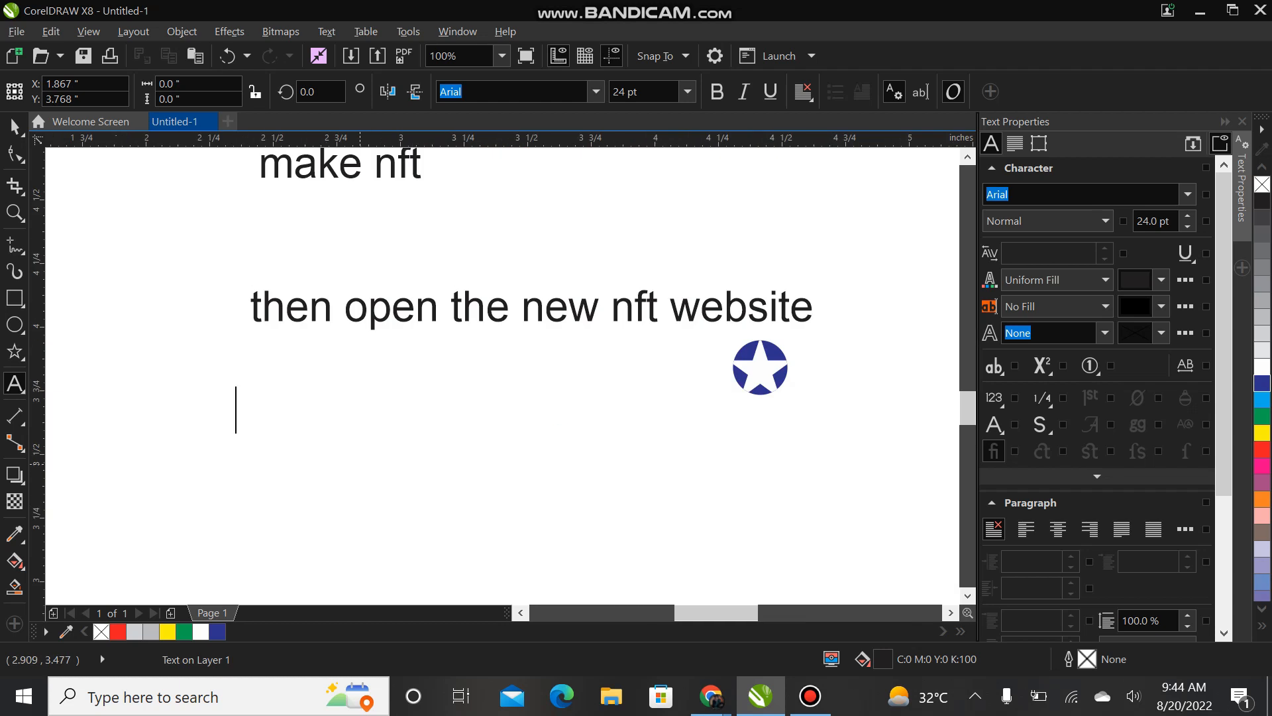
pyautogui.scroll(-1, 440, 490)
pyautogui.scroll(1, 390, 428)
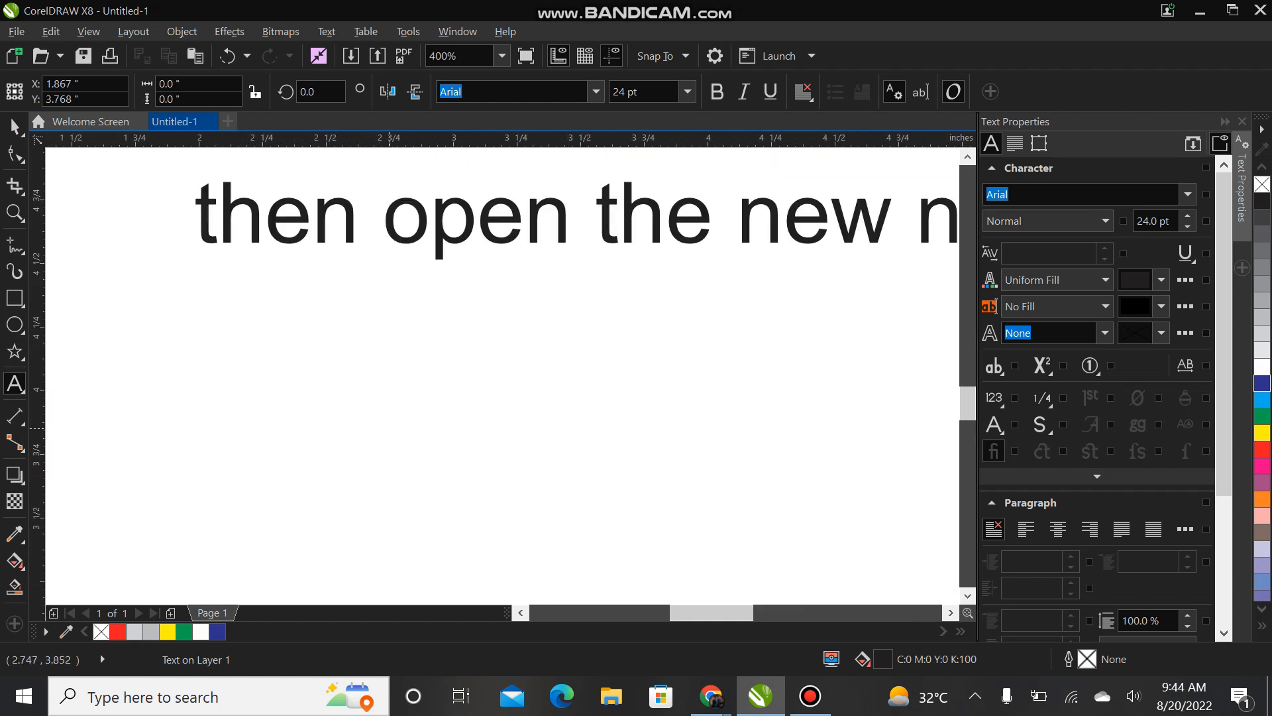
pyautogui.click(376, 384)
pyautogui.write('Open')
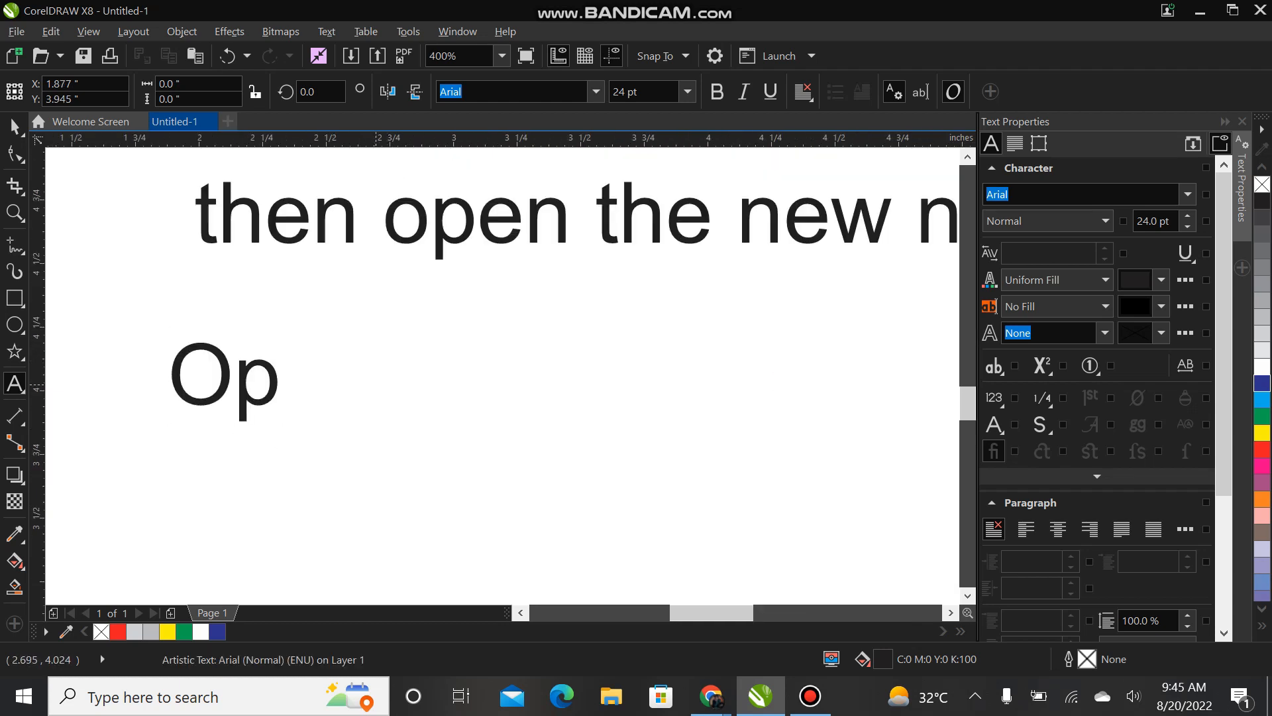
pyautogui.press('BackSpace')
pyautogui.press('BackSpace')
pyautogui.press('BackSpace')
pyautogui.press('BackSpace')
pyautogui.write('op')
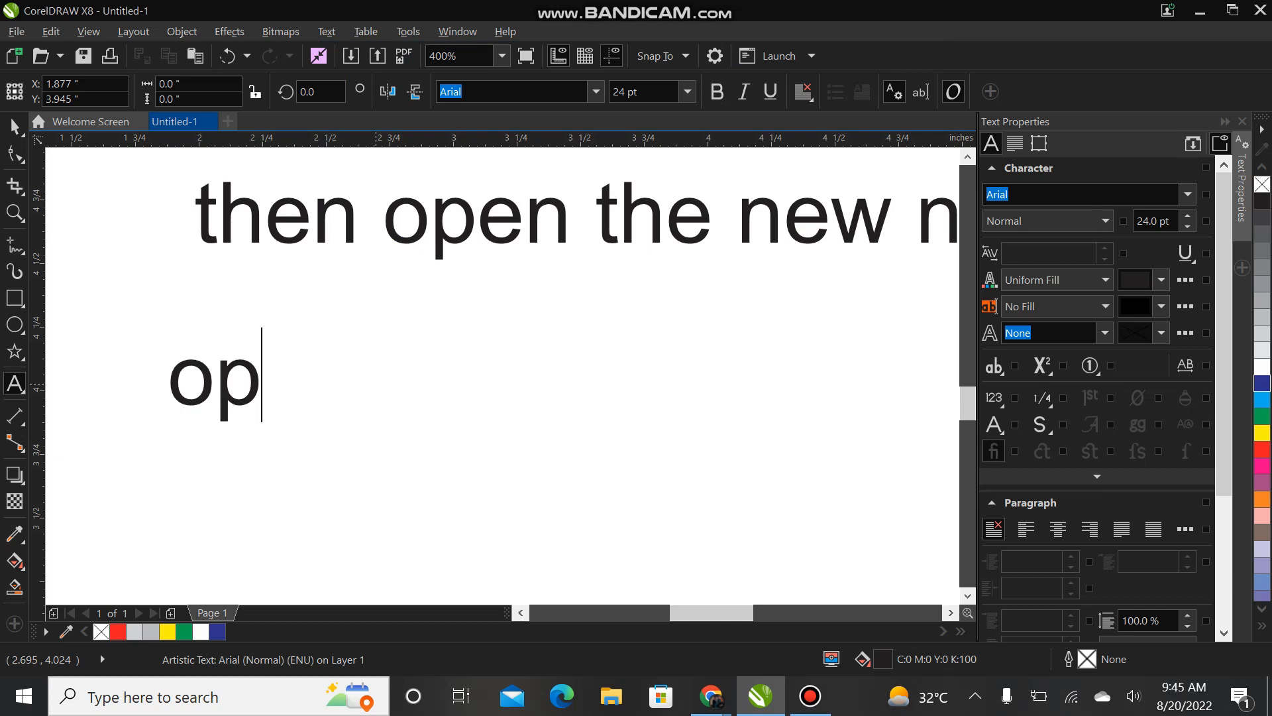
pyautogui.write('ensea.io')
pyautogui.click(14, 126)
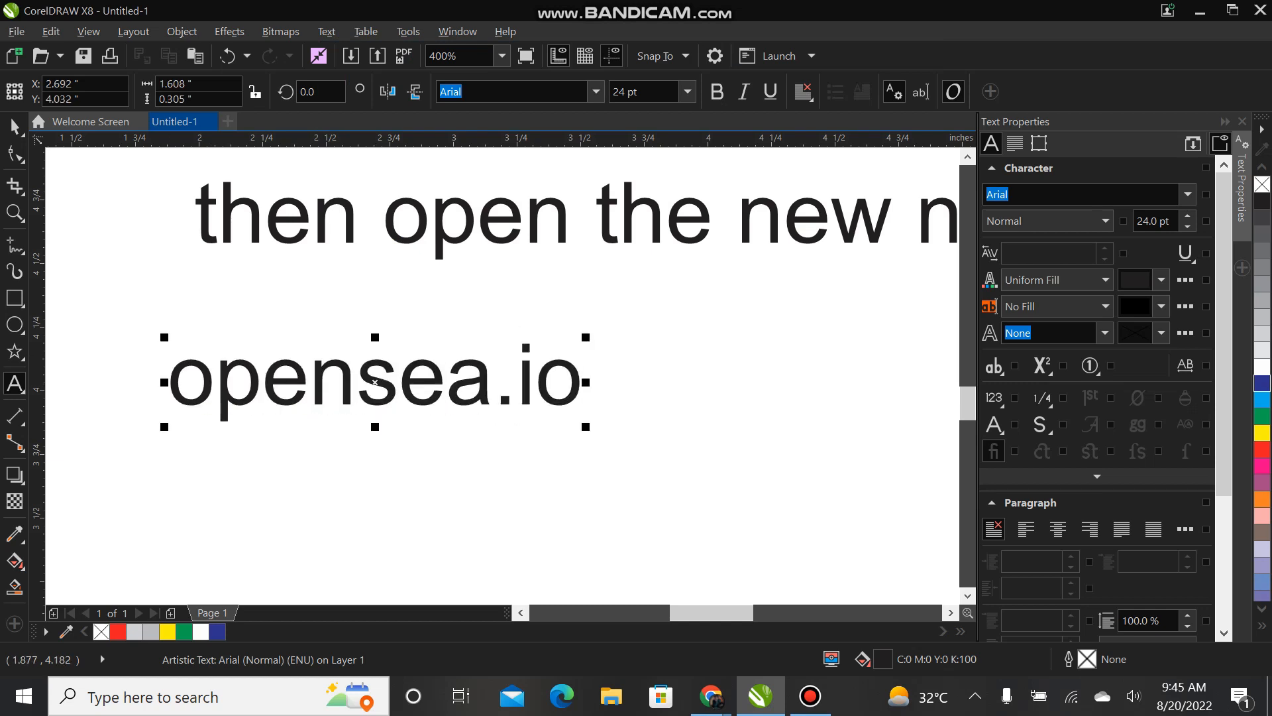
# Switch to Chrome, search for OpenSea in a new tab and open the opensea.io website
pyautogui.moveTo(711, 696)
pyautogui.click(599, 596)
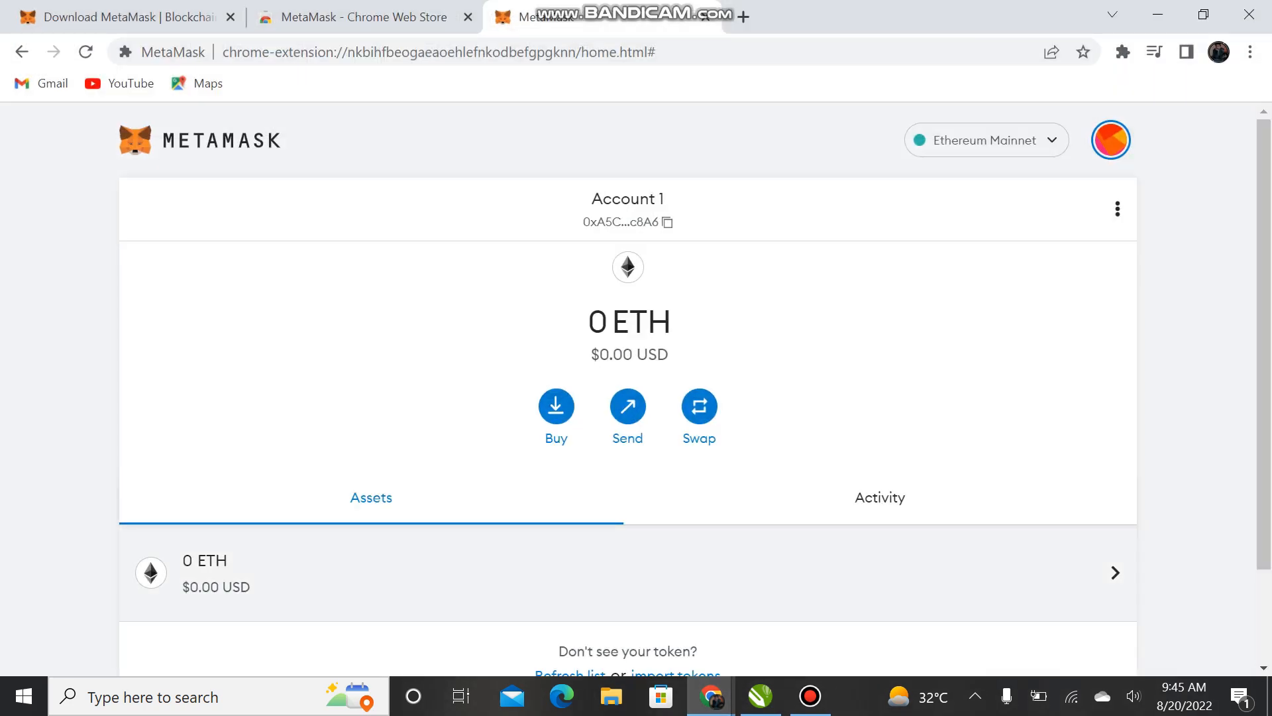
pyautogui.click(744, 17)
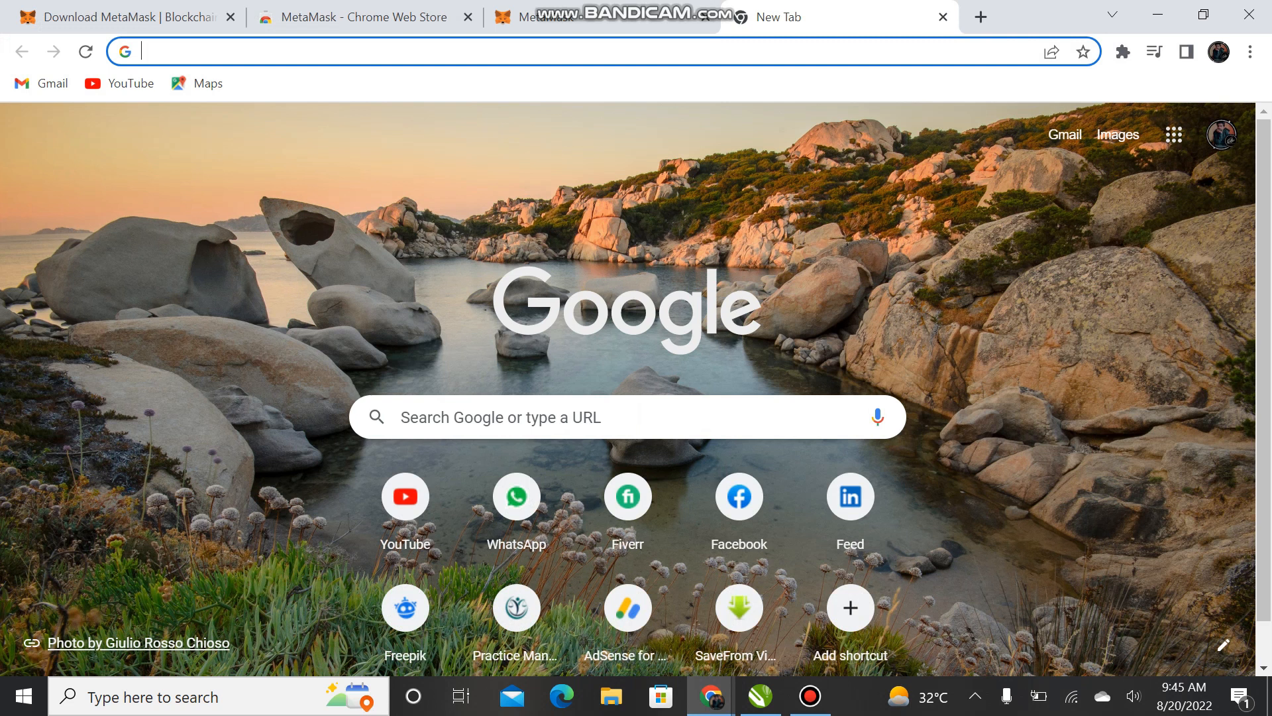
pyautogui.write('ope')
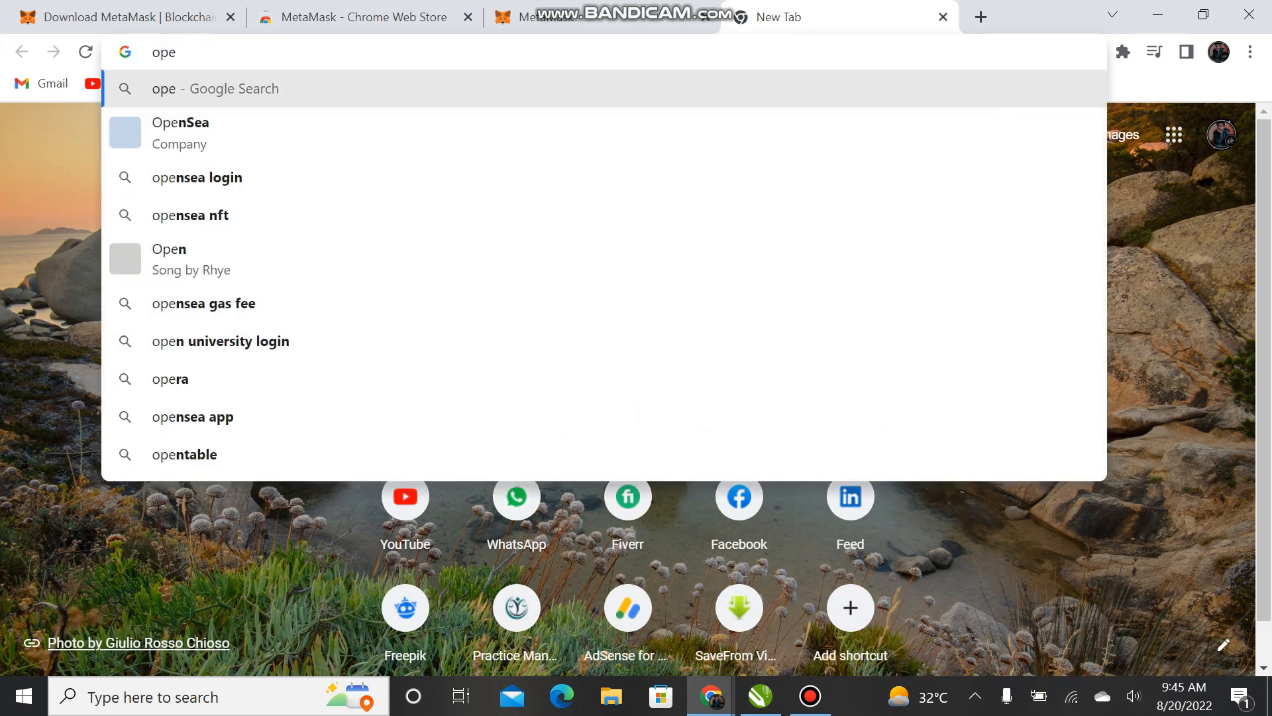
pyautogui.press('Down')
pyautogui.press('Return')
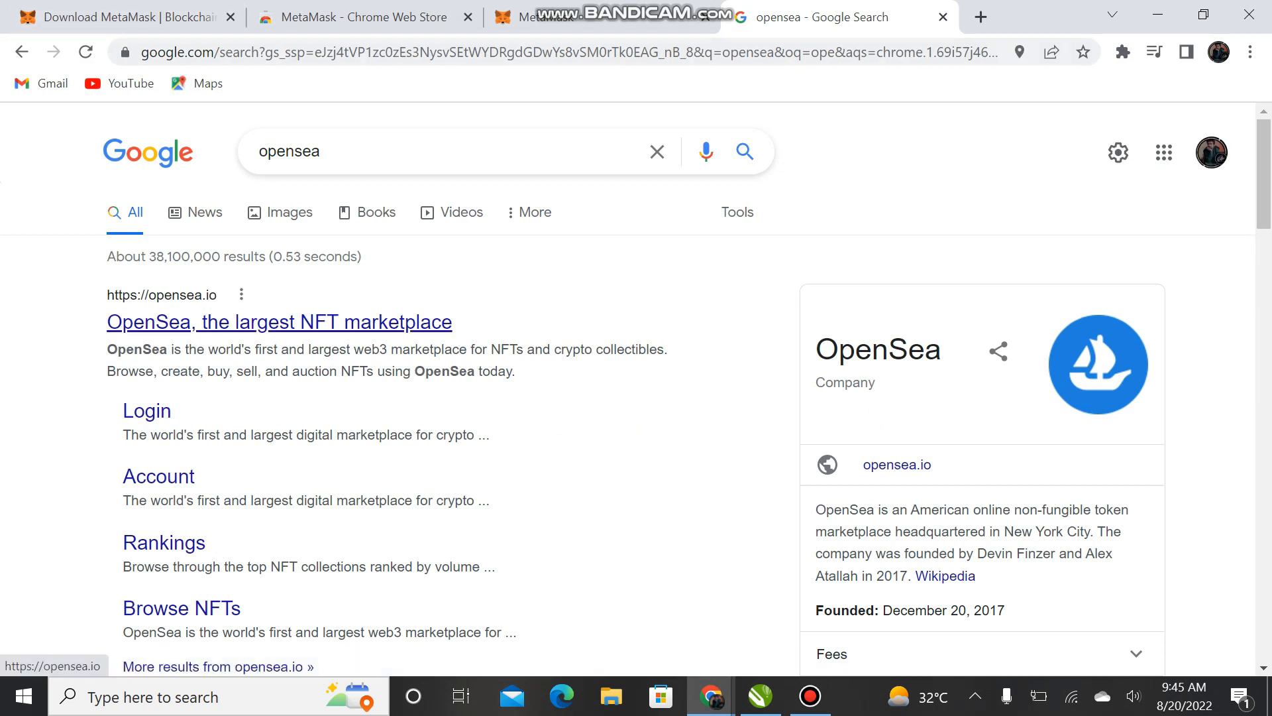
pyautogui.click(278, 322)
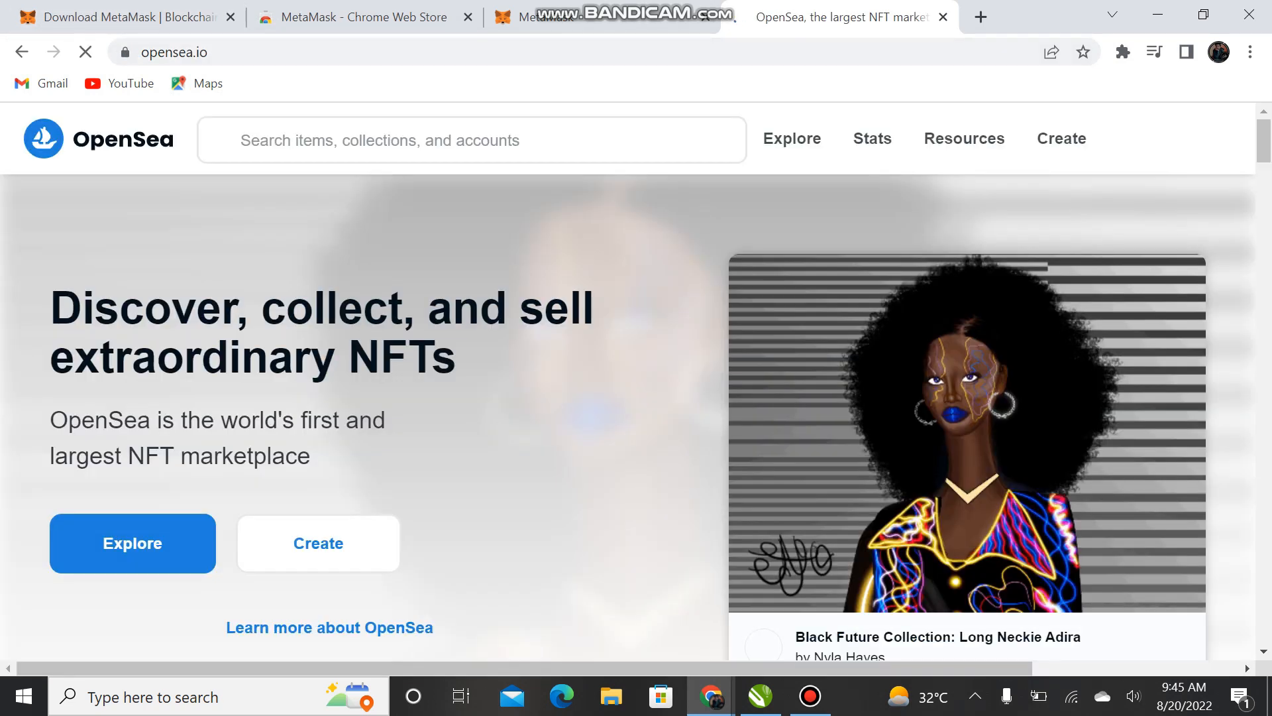
pyautogui.scroll(-2, 862, 398)
pyautogui.scroll(3, 861, 398)
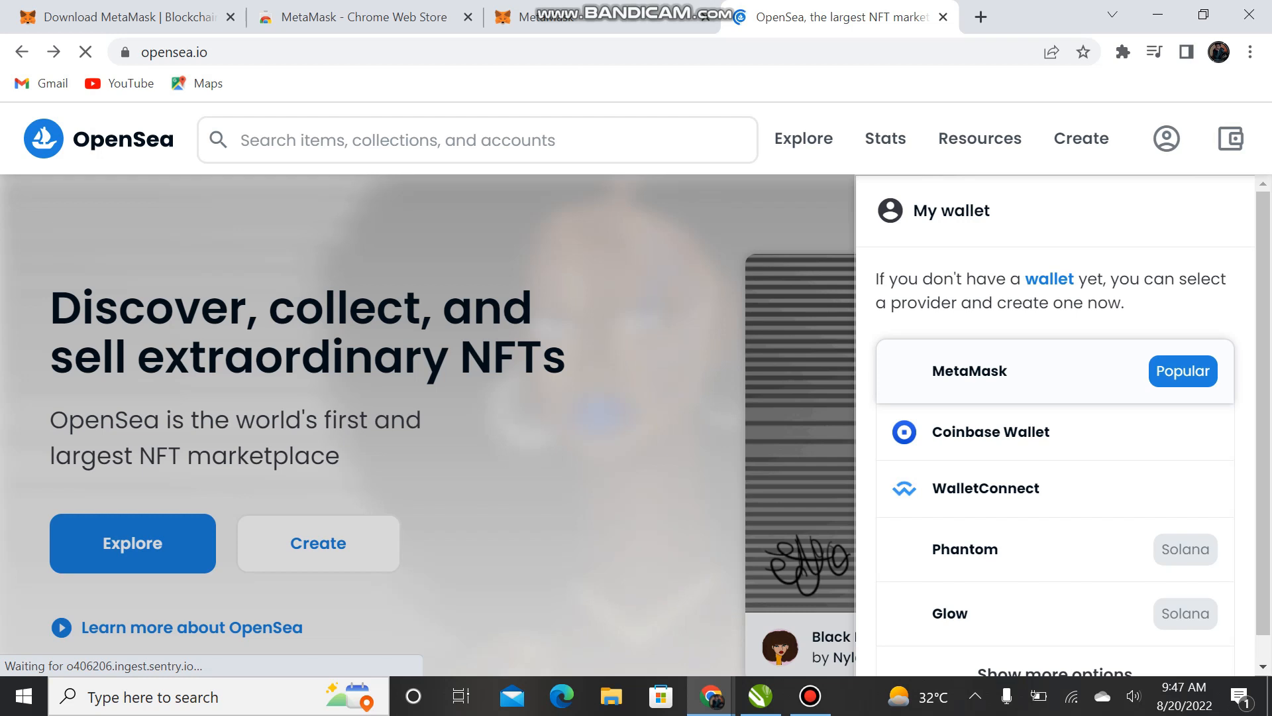
# Switch back to CorelDRAW and add the artistic text "connet the metamask valut" below "opensea.io"
pyautogui.click(761, 696)
pyautogui.scroll(-2, 599, 390)
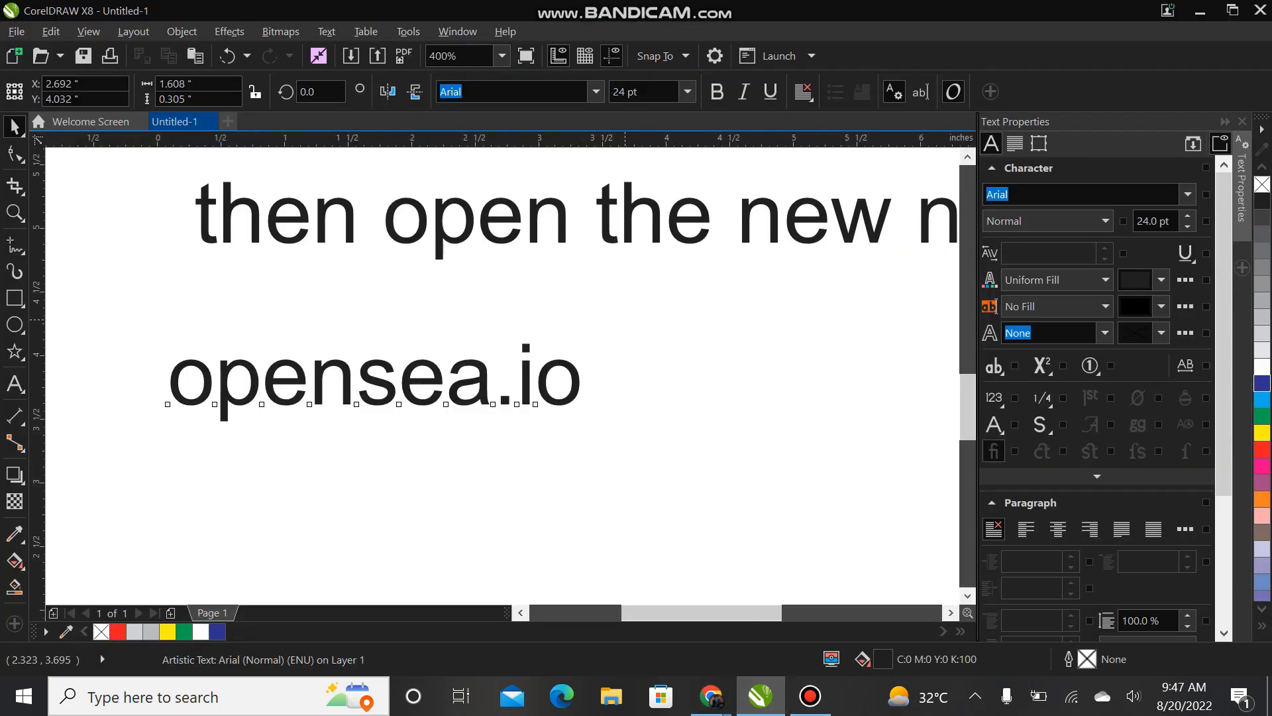
pyautogui.scroll(2, 563, 494)
pyautogui.click(570, 464)
pyautogui.scroll(-1, 140, 434)
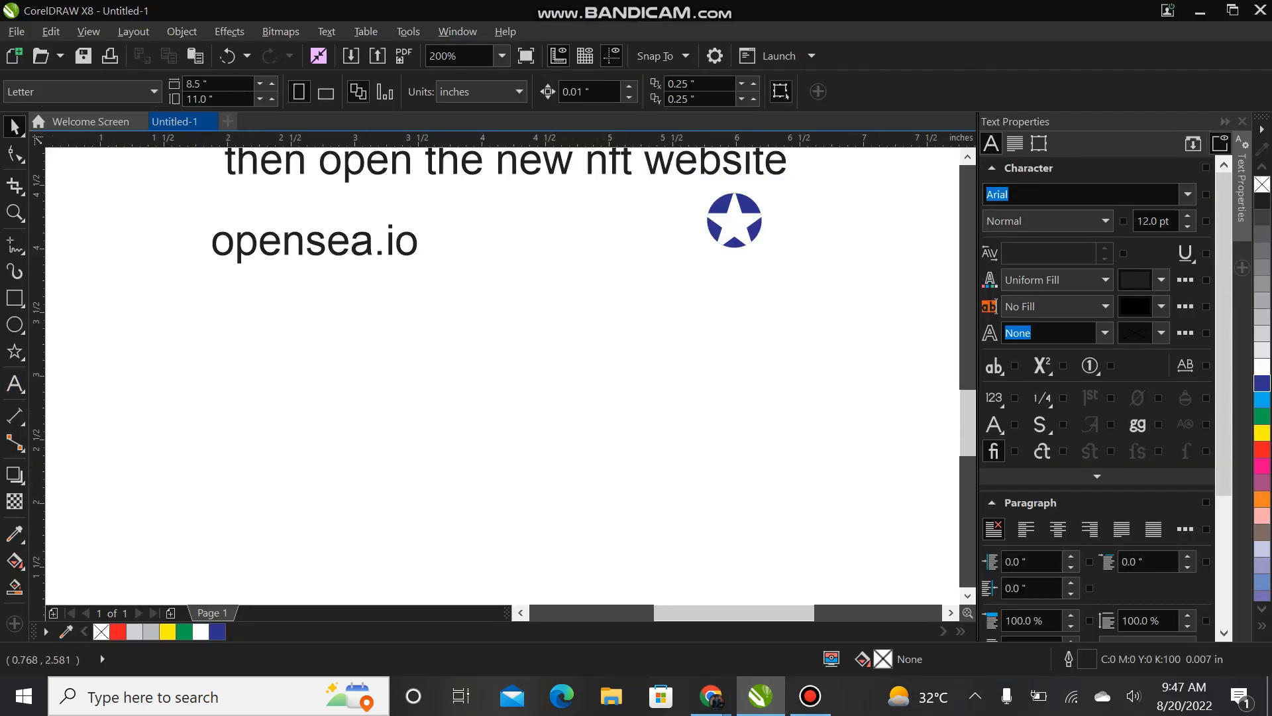
pyautogui.click(14, 384)
pyautogui.click(194, 418)
pyautogui.write('conne')
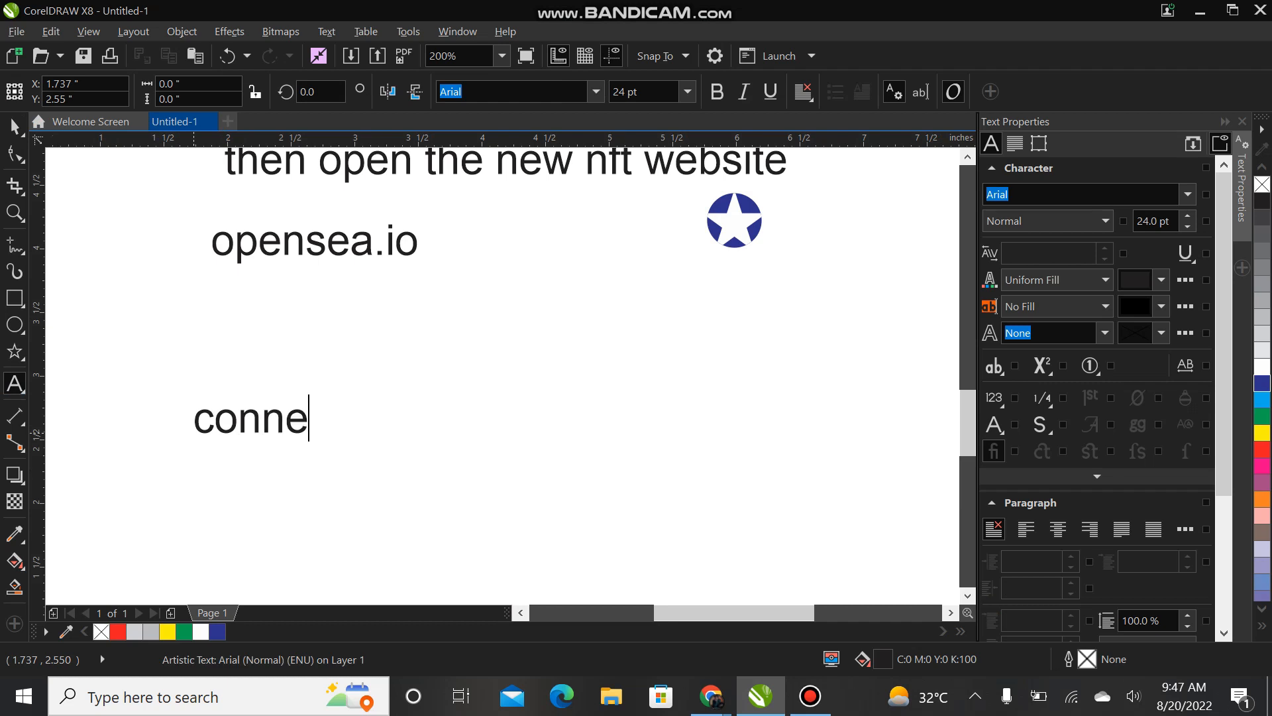
pyautogui.write('t the m')
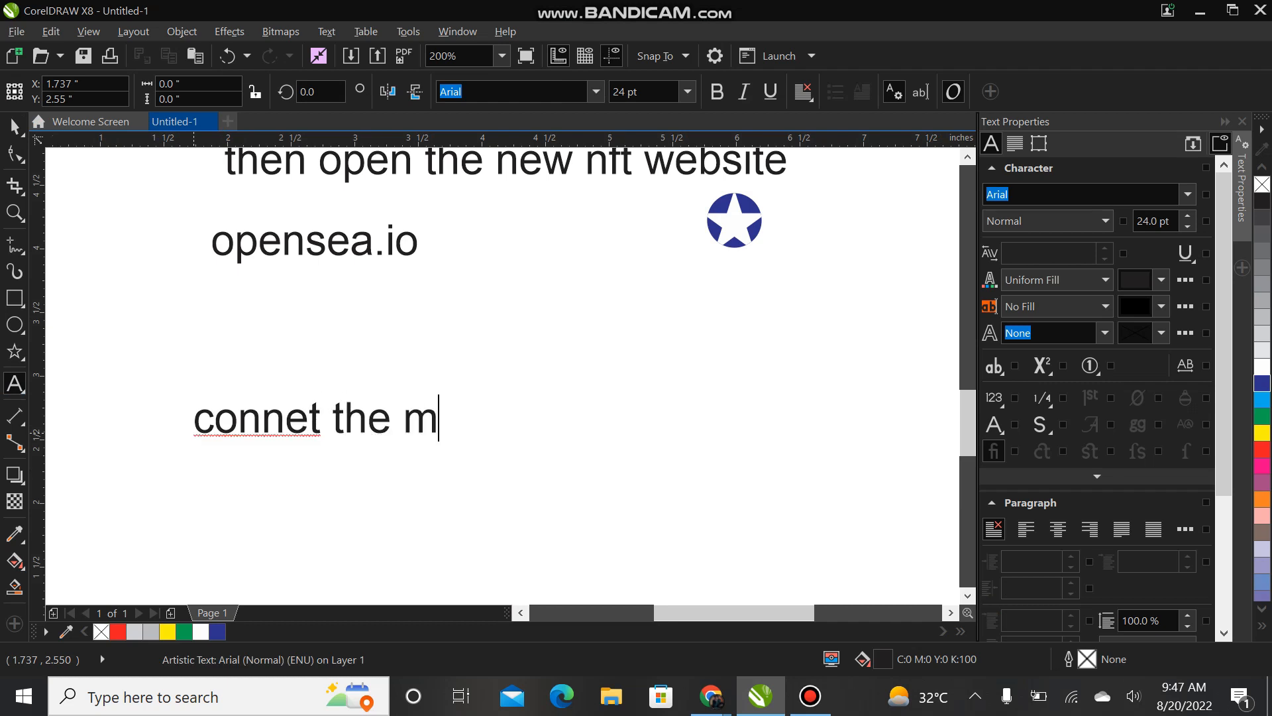
pyautogui.write('etamask valut')
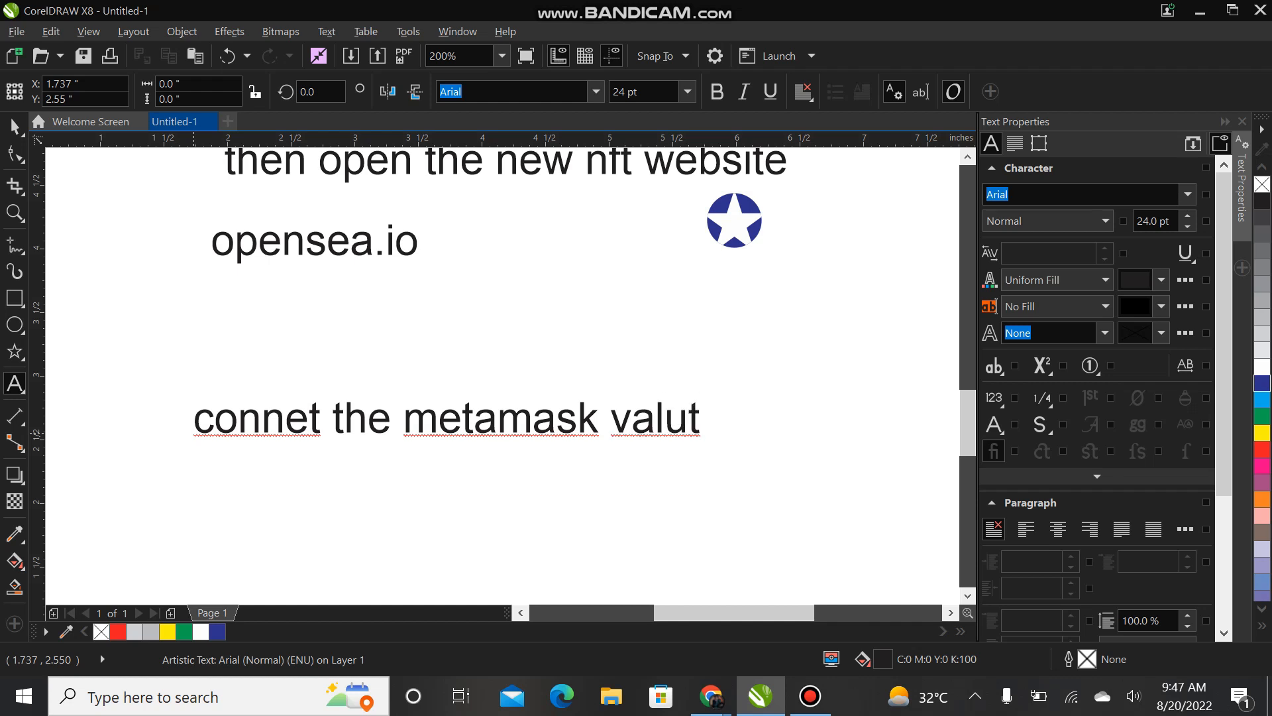
pyautogui.click(14, 127)
pyautogui.click(544, 363)
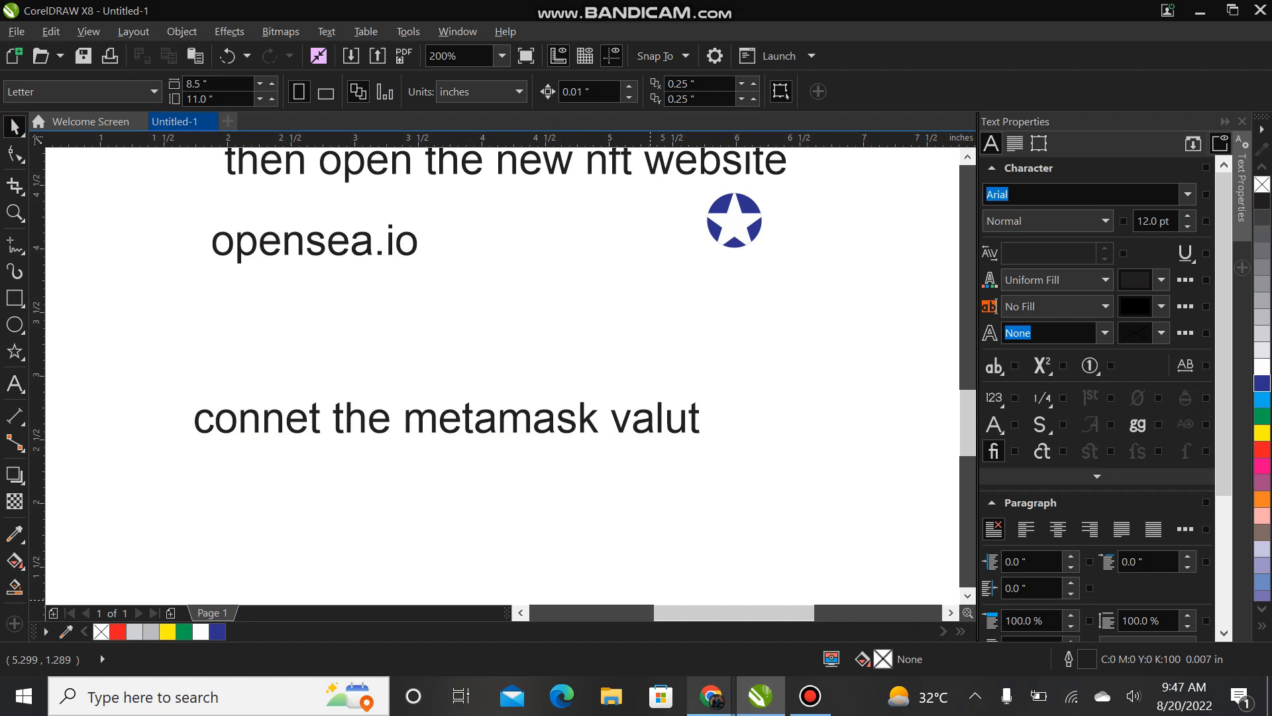
# Switch to Chrome, choose MetaMask as the OpenSea wallet, dismiss the unresponsive-page prompts and connect Account 1 to the site
pyautogui.moveTo(711, 696)
pyautogui.click(603, 570)
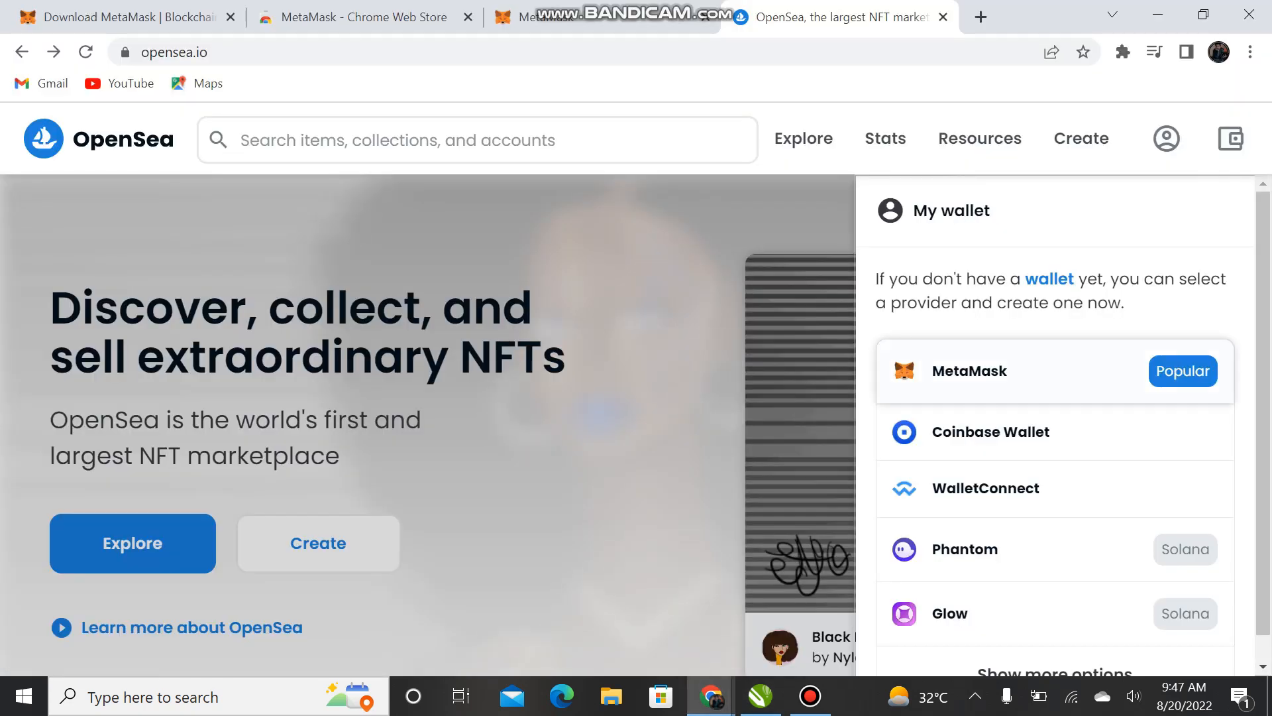
pyautogui.click(969, 370)
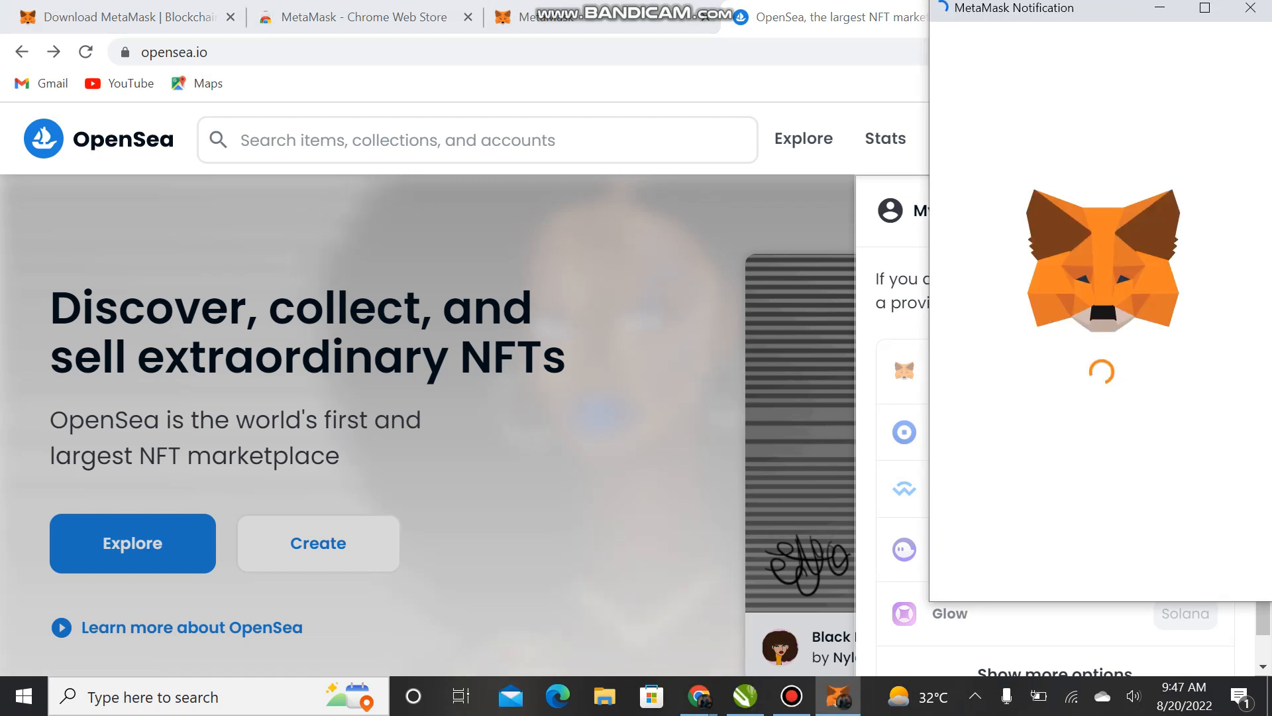
pyautogui.moveTo(1085, 20); pyautogui.dragTo(895, 52)
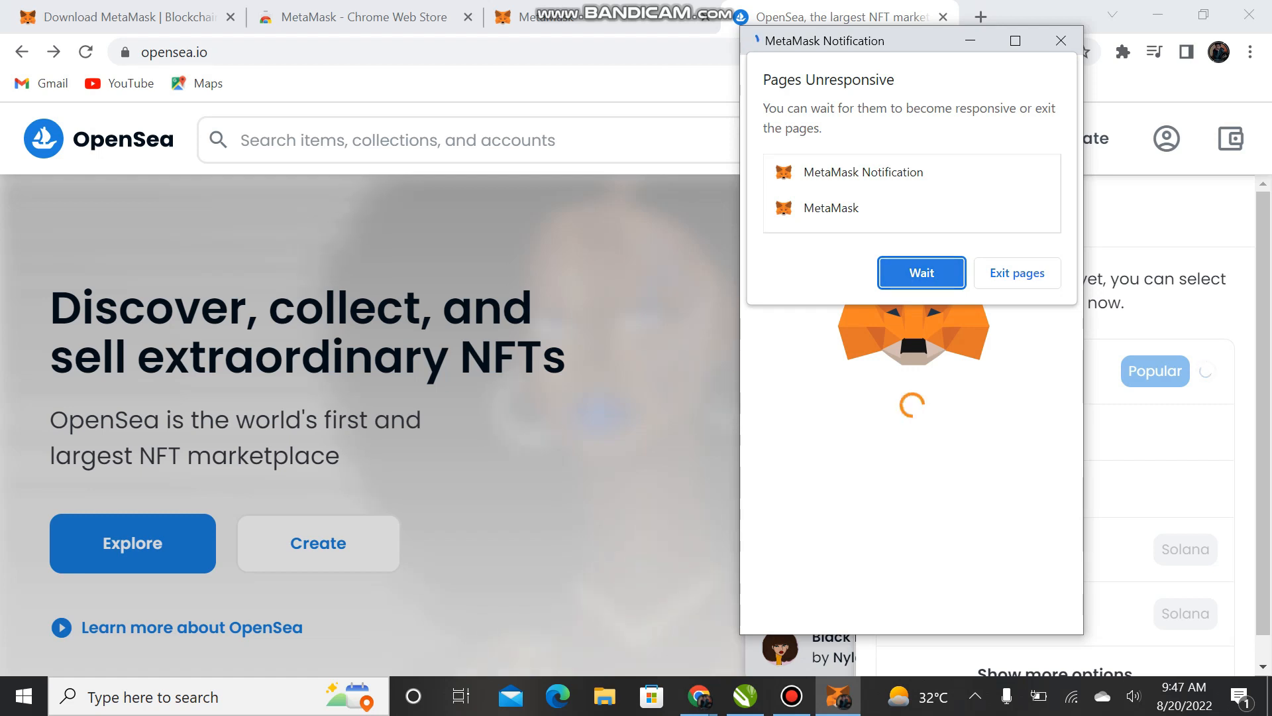
pyautogui.click(914, 272)
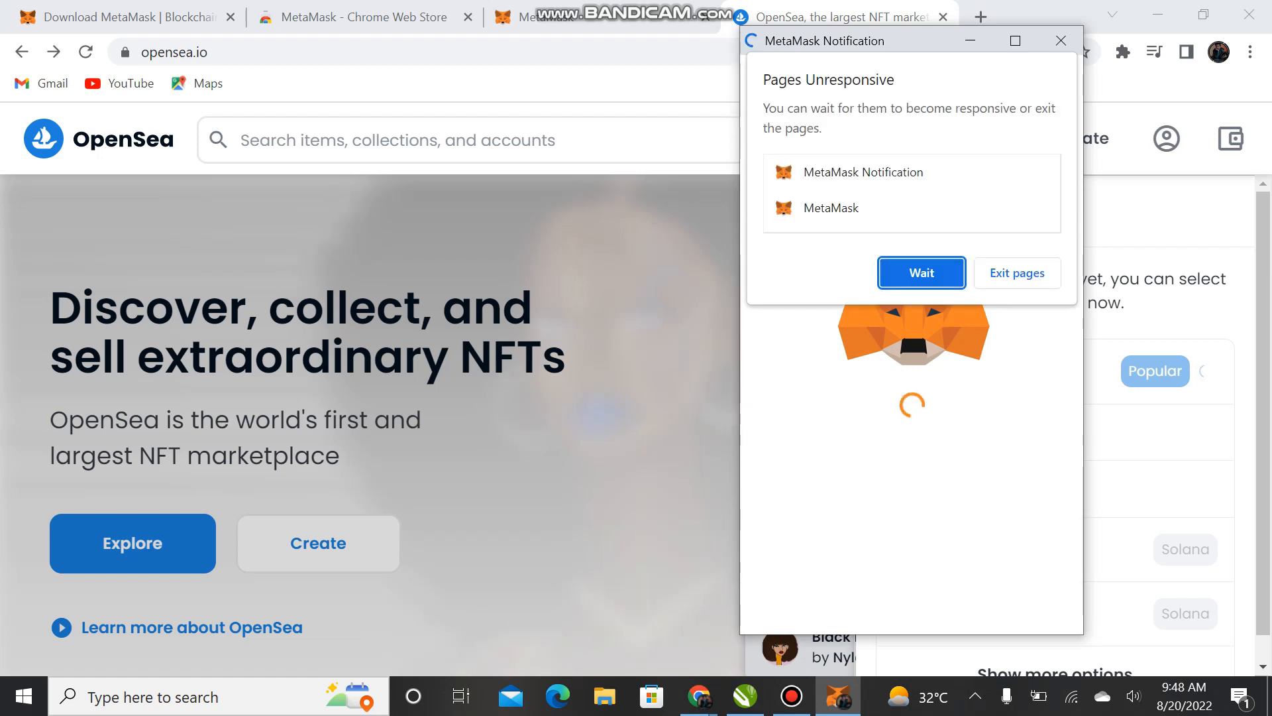
pyautogui.click(1017, 273)
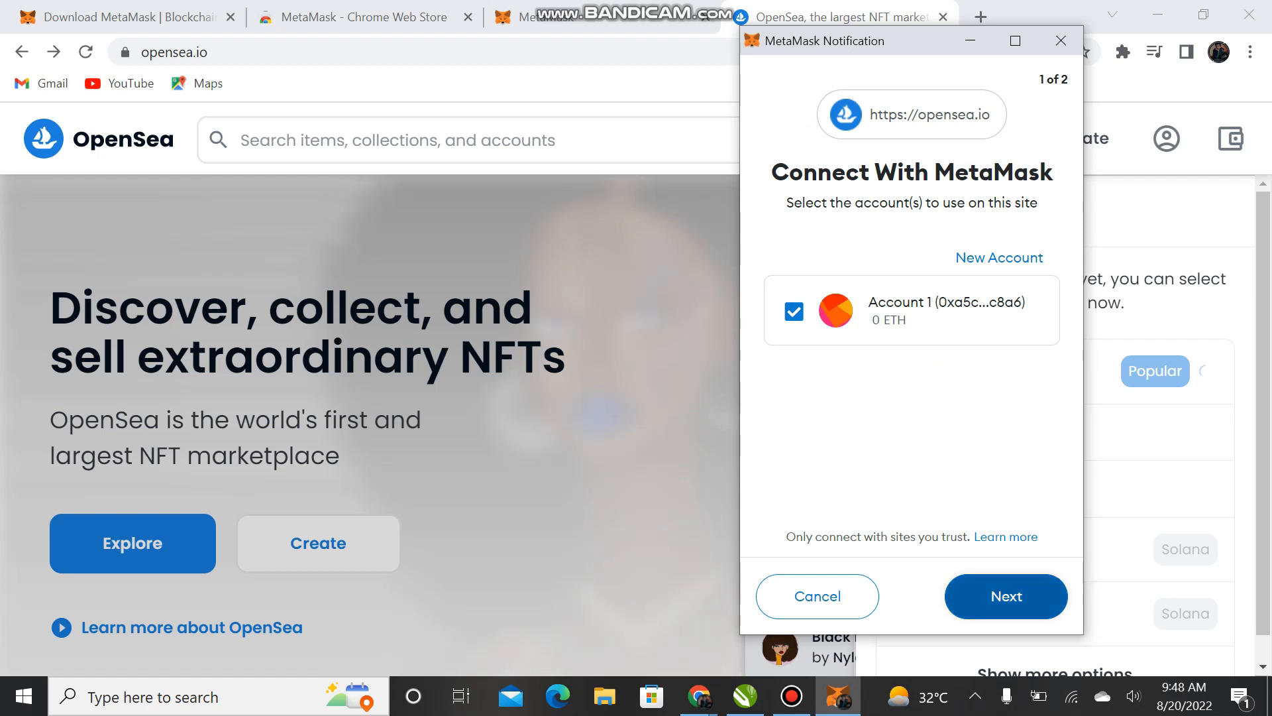
pyautogui.click(1006, 596)
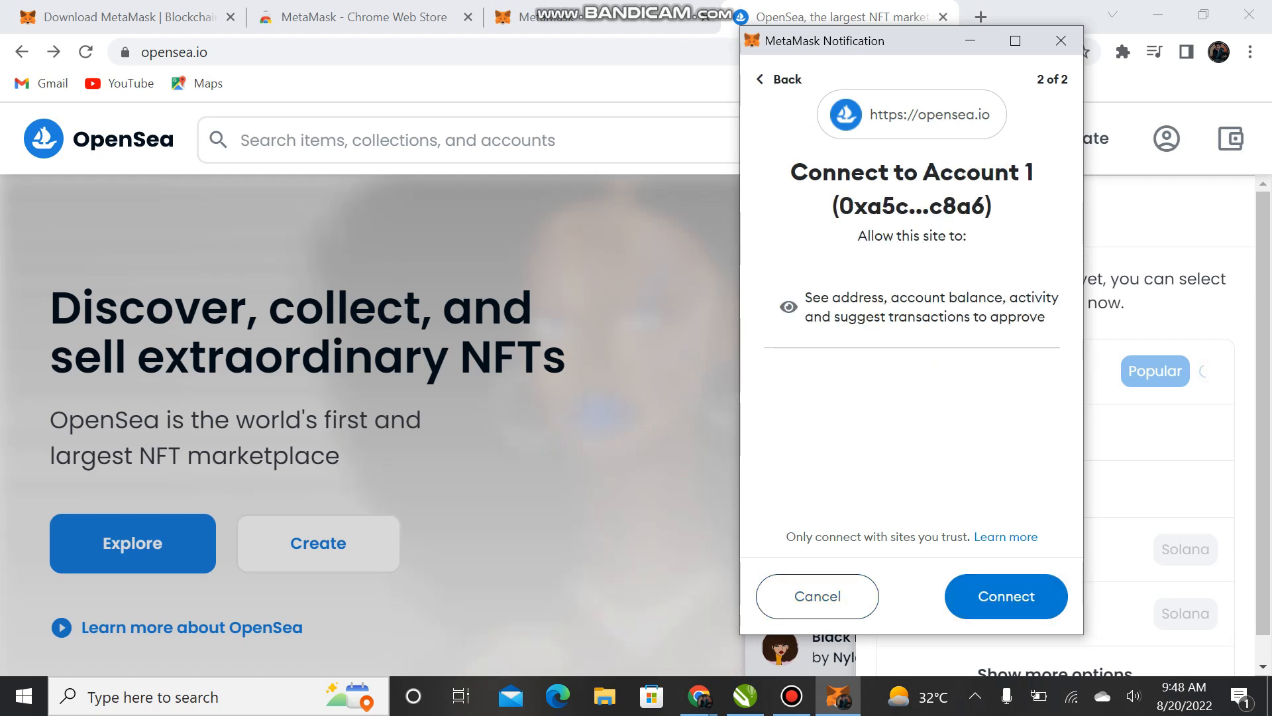
pyautogui.click(1005, 596)
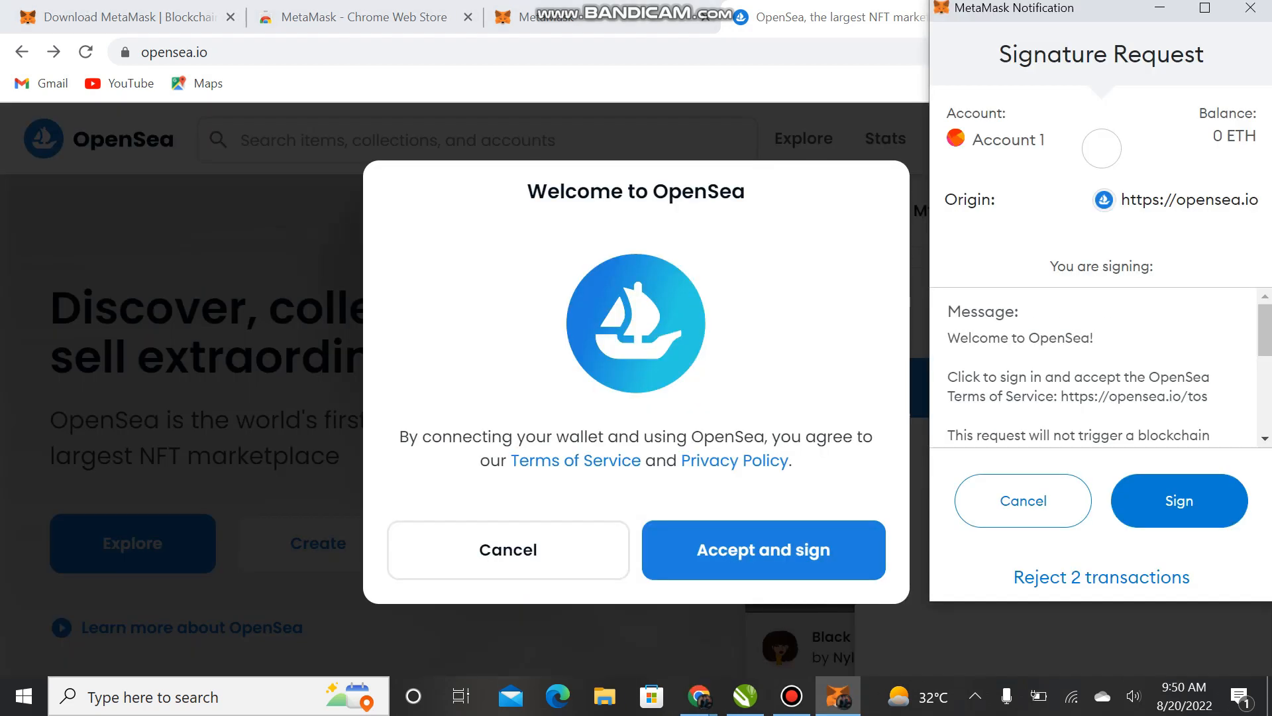
# Review and sign the OpenSea sign-in message in the MetaMask signature request
pyautogui.click(1179, 501)
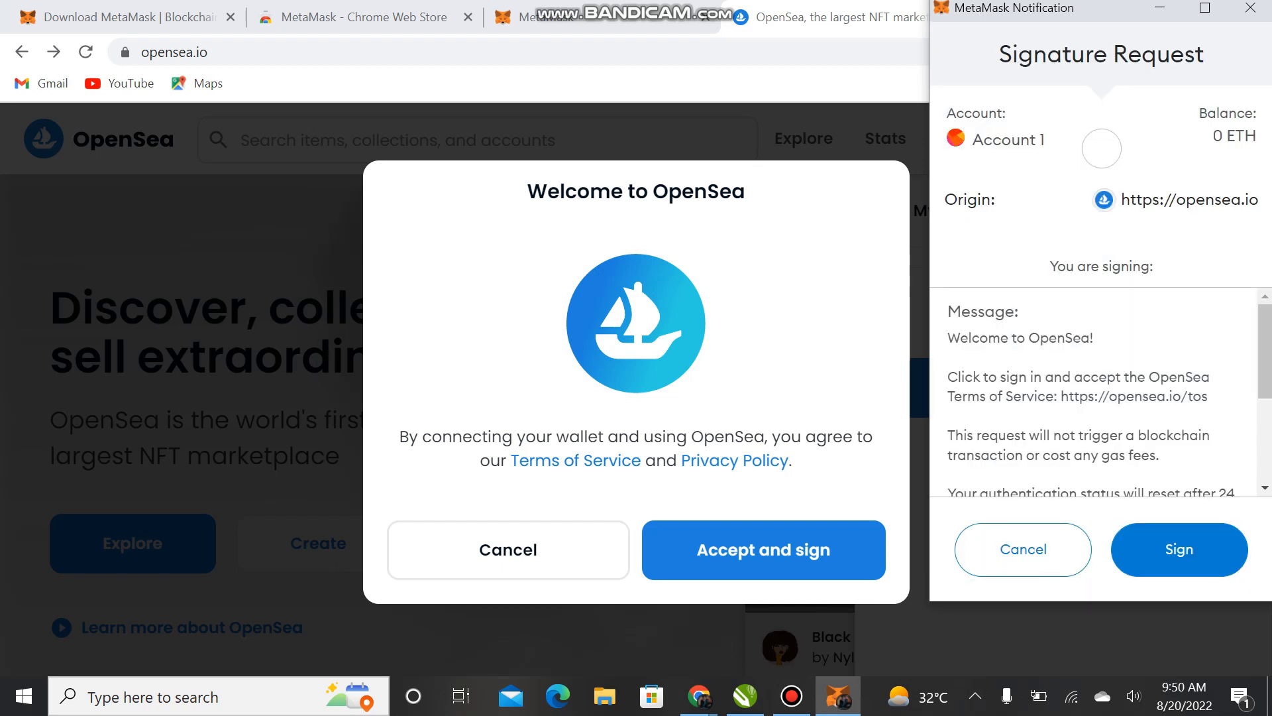
pyautogui.scroll(-3, 1093, 391)
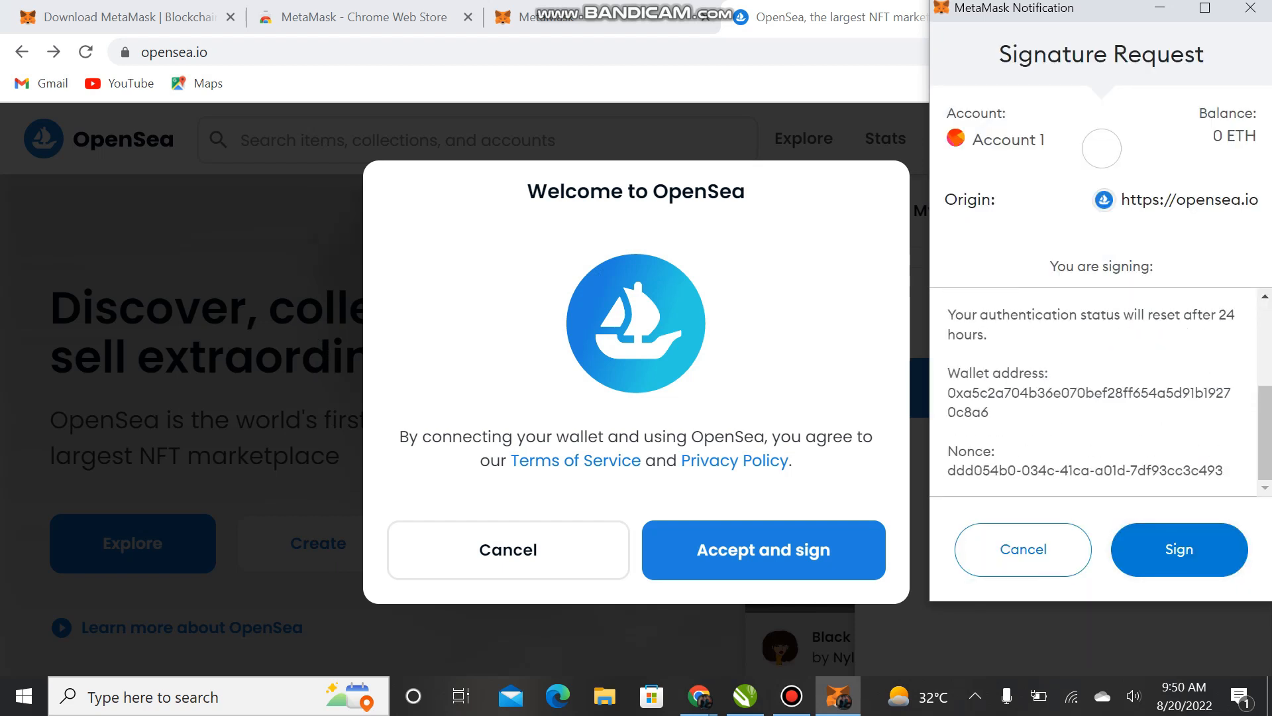
pyautogui.click(1179, 549)
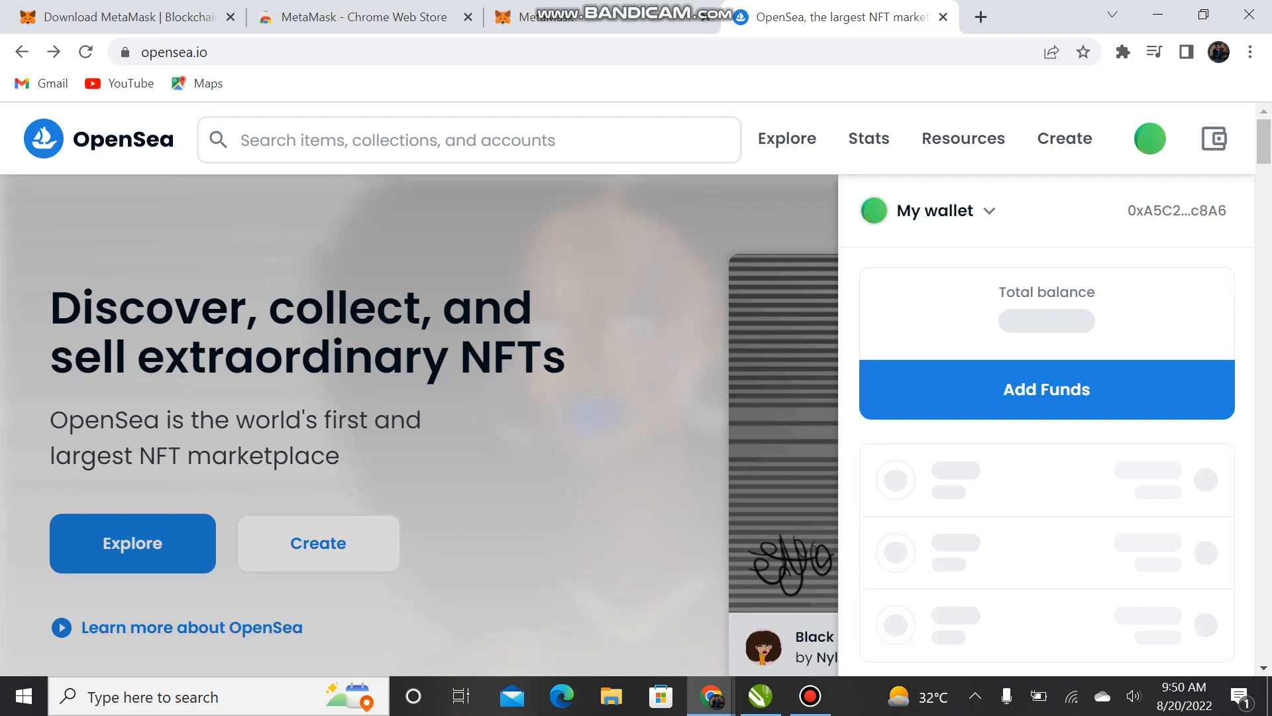
# Open the profile page of the connected OpenSea account
pyautogui.scroll(-10, 418, 424)
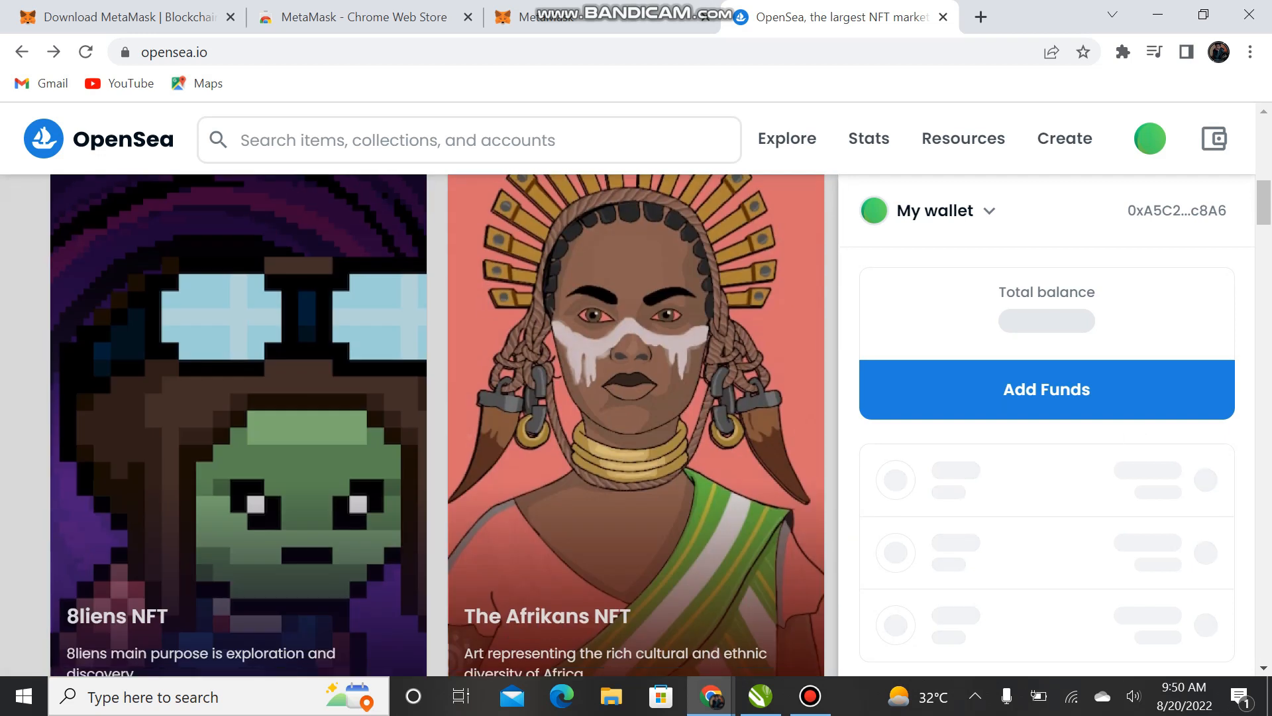
pyautogui.scroll(10, 418, 424)
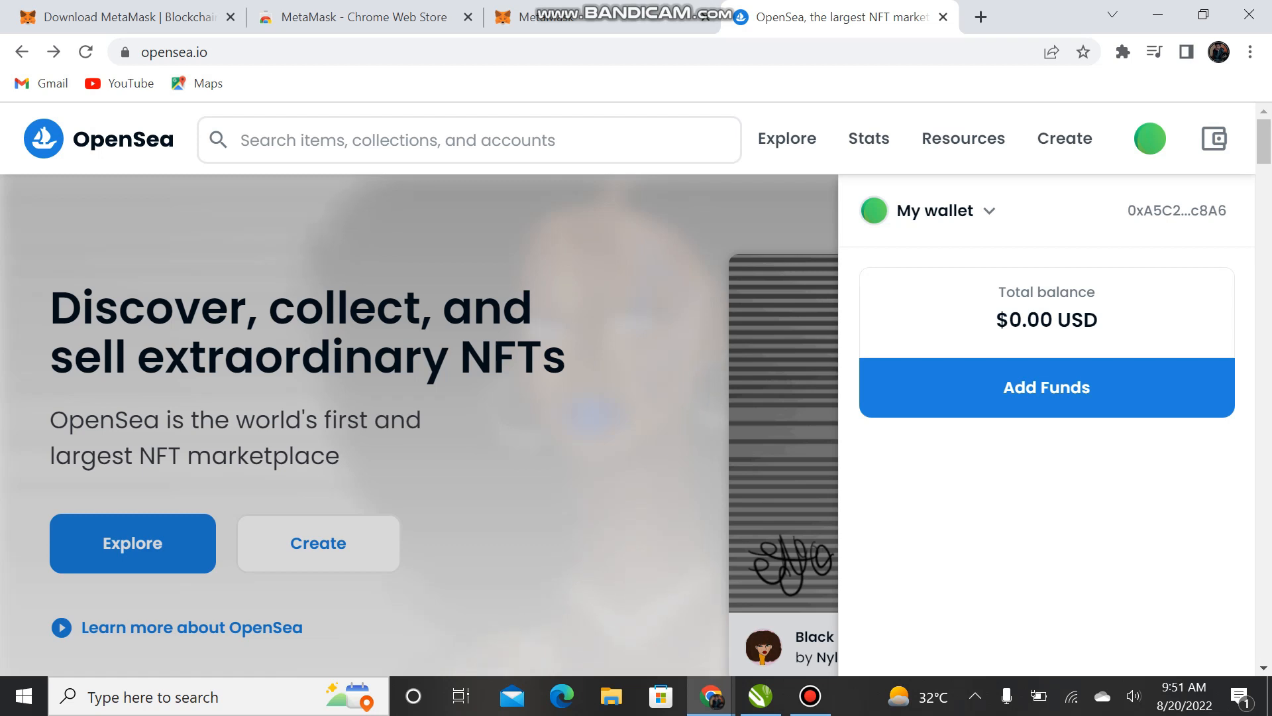
pyautogui.moveTo(1151, 139)
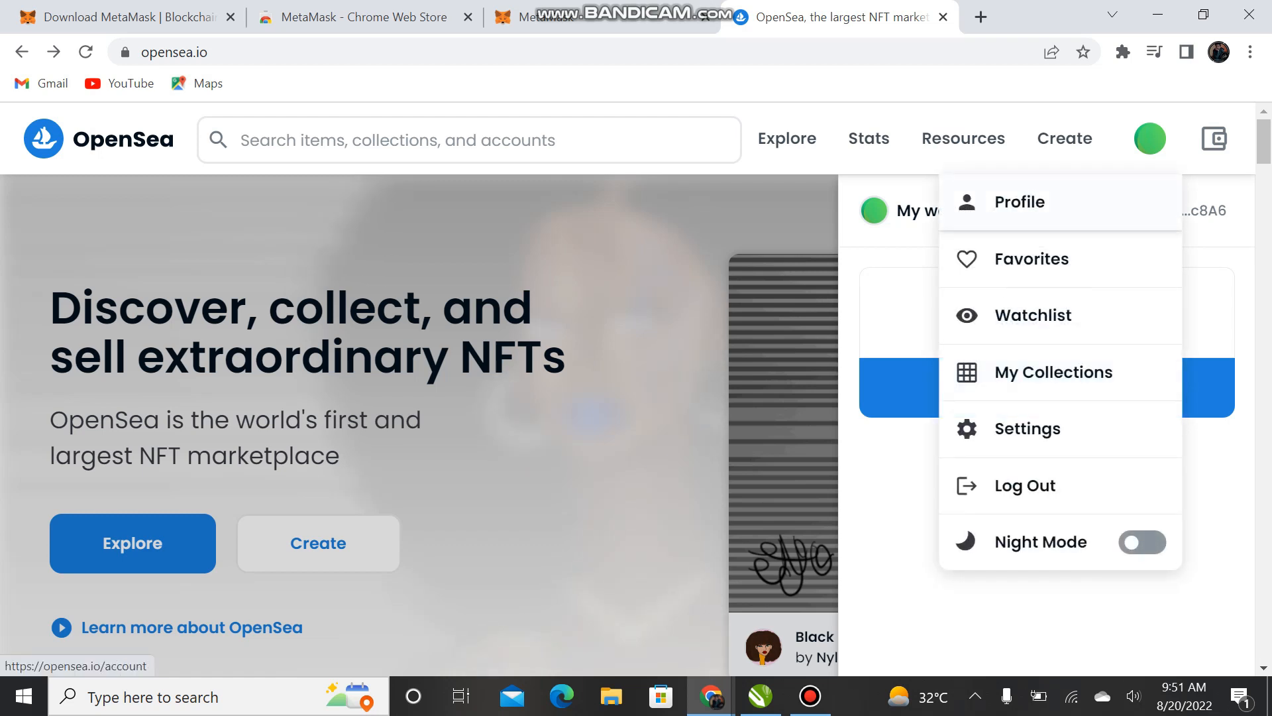
pyautogui.click(1020, 202)
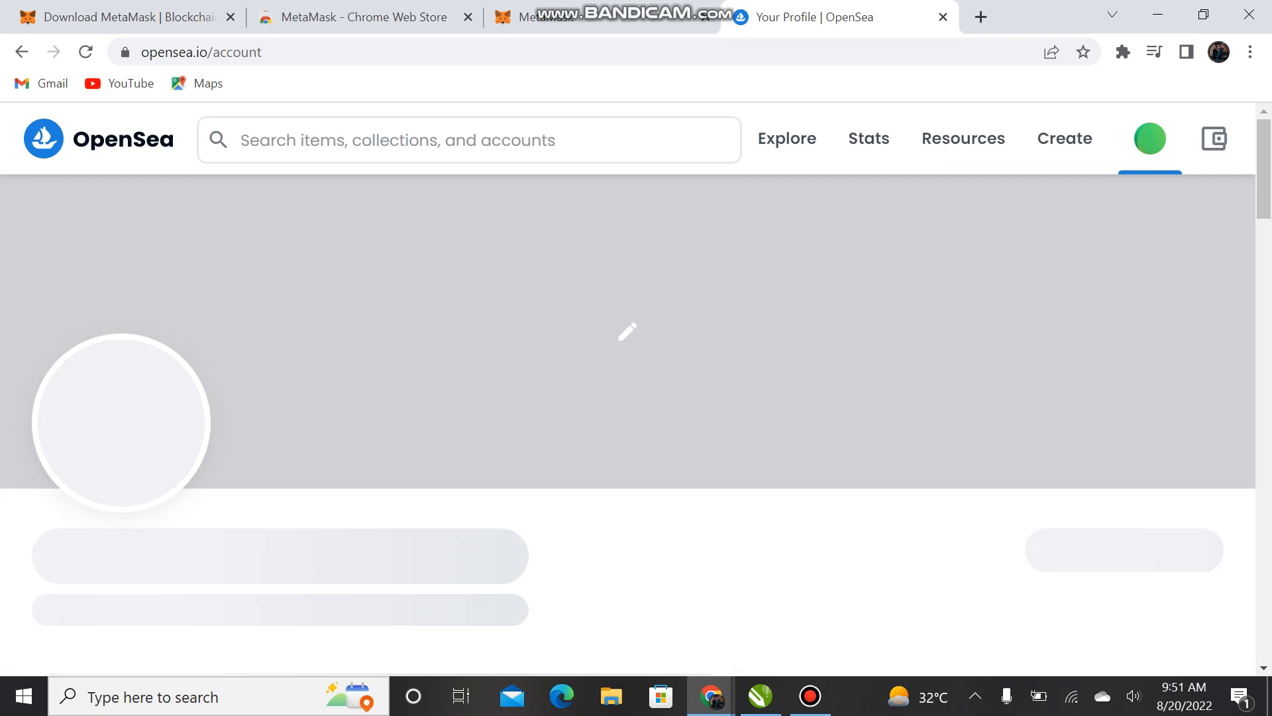
pyautogui.scroll(-2, 627, 331)
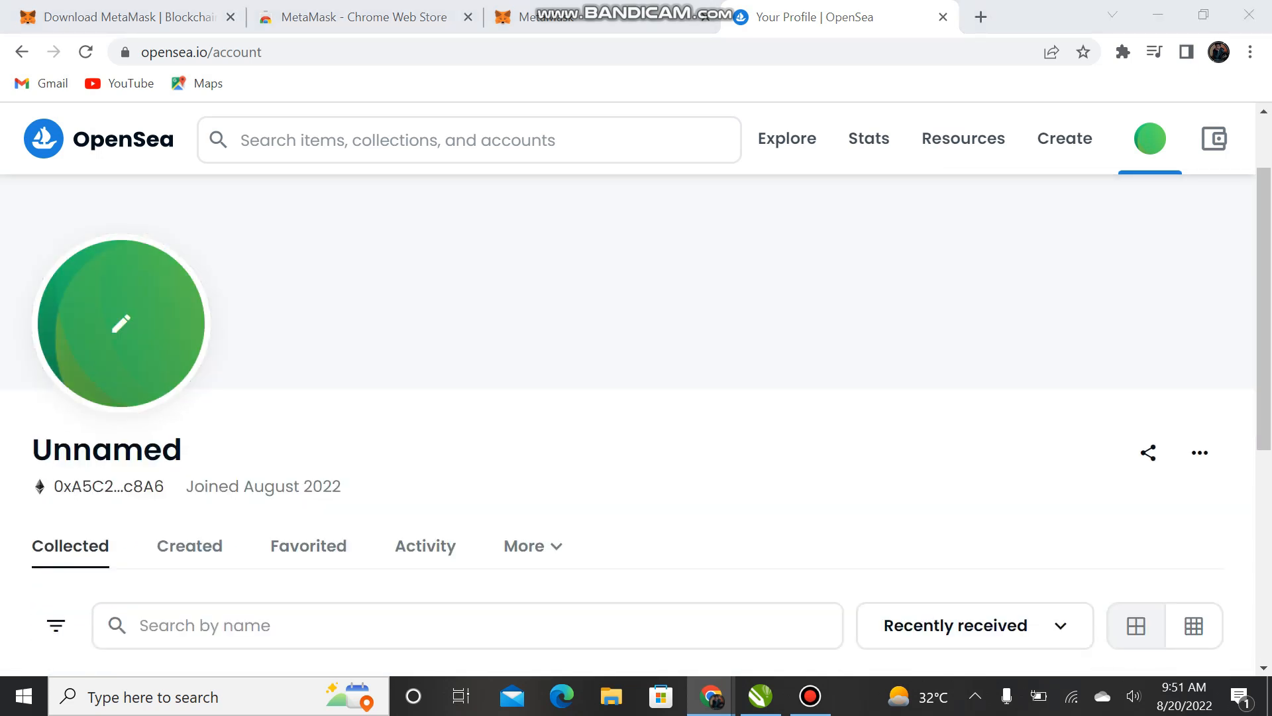
pyautogui.click(121, 324)
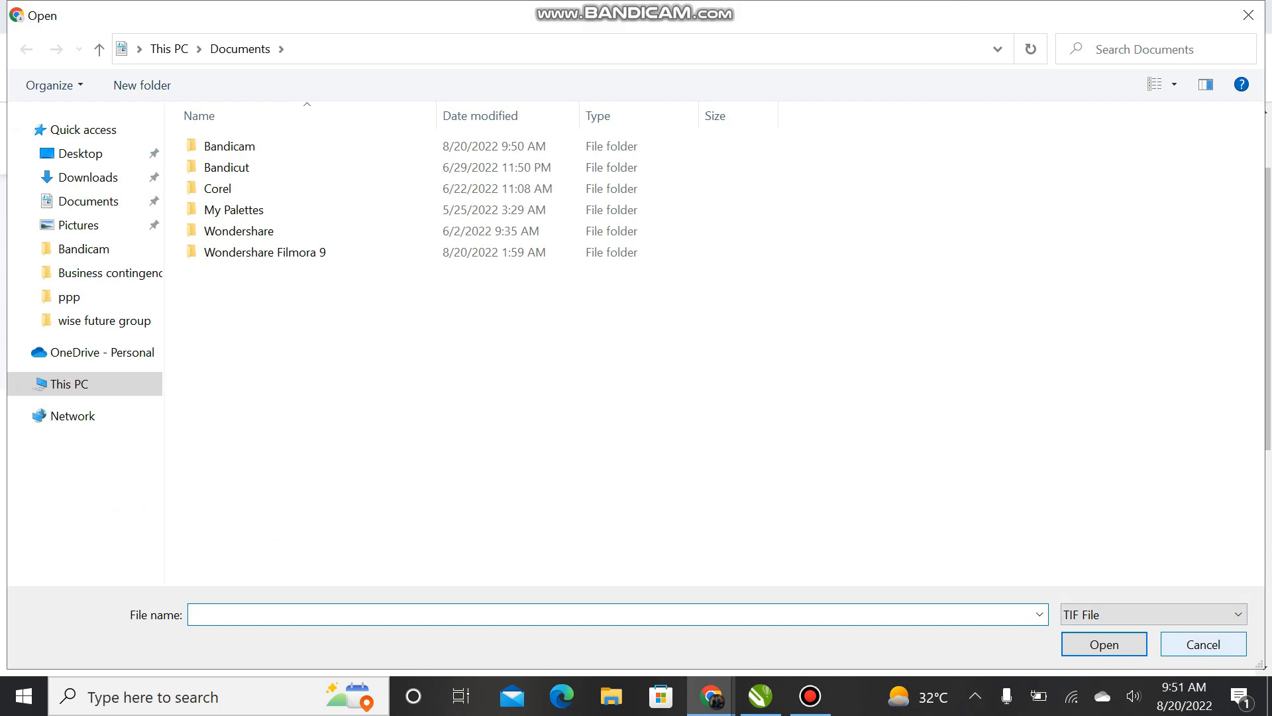
pyautogui.click(1204, 645)
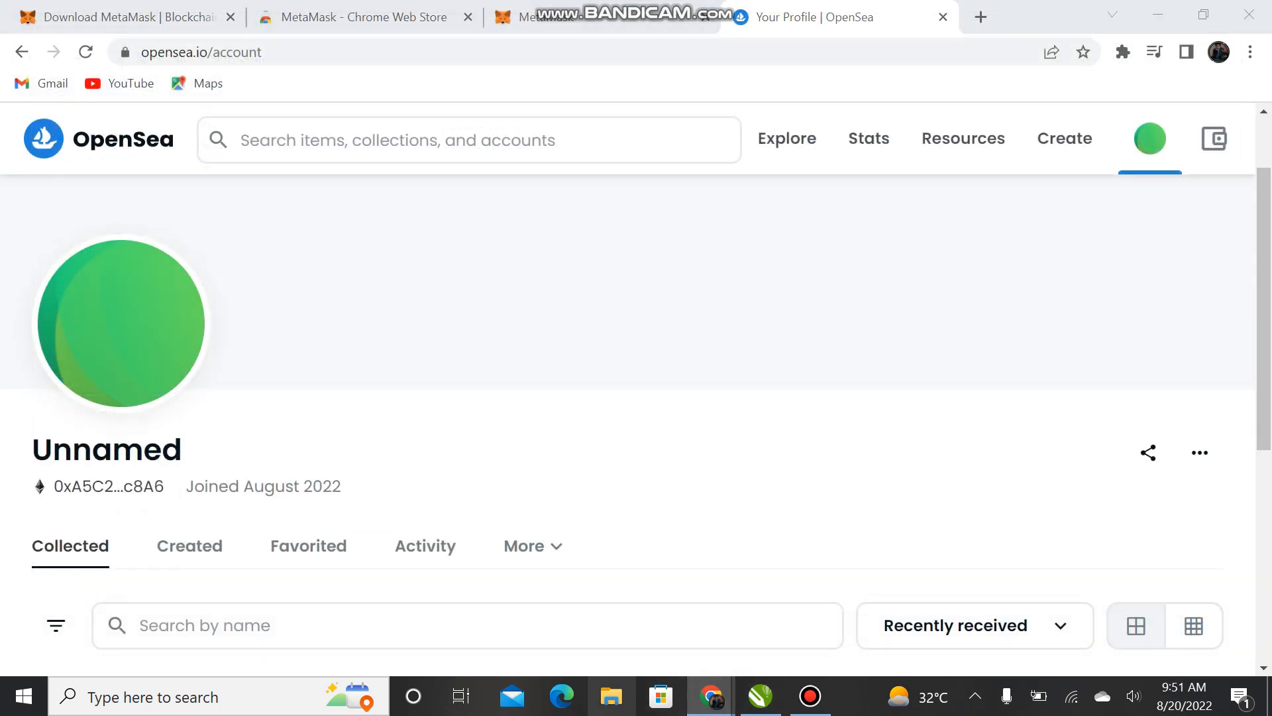
pyautogui.click(611, 696)
pyautogui.click(1086, 18)
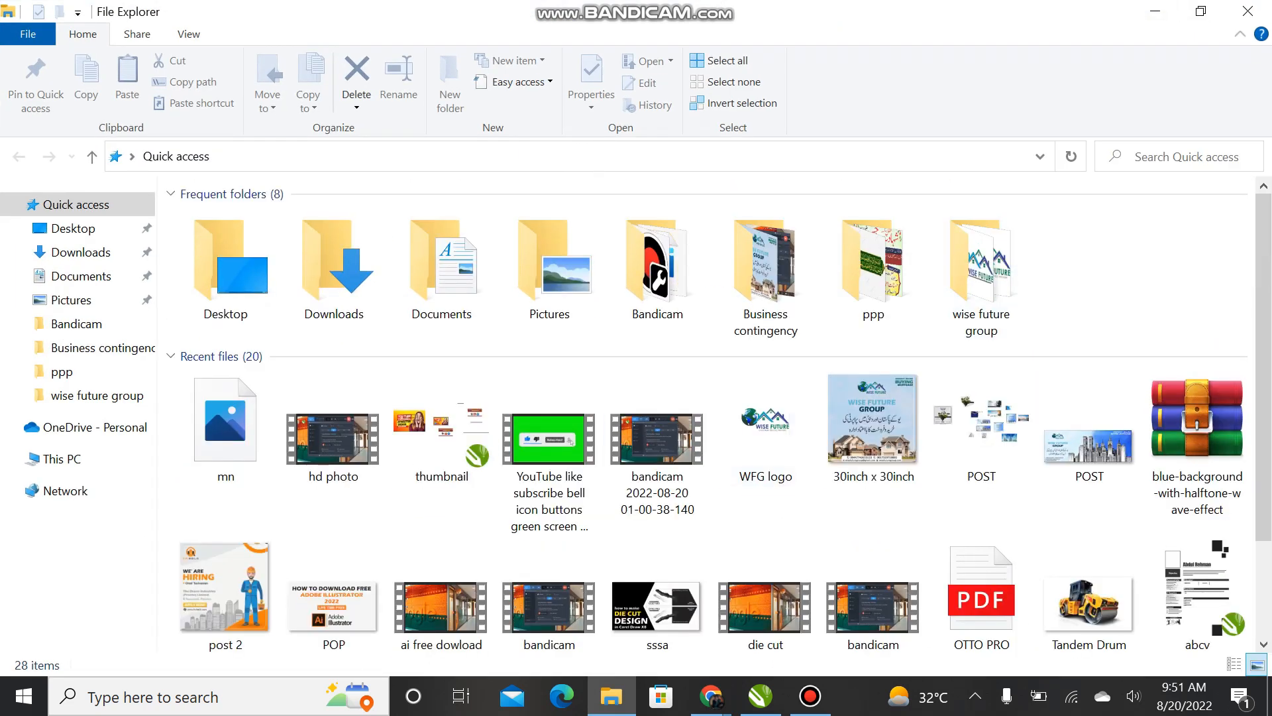
pyautogui.click(1248, 11)
# Switch to CorelDRAW and enlarge the blue star badge to about 0.581 by 0.581 inches
pyautogui.click(761, 697)
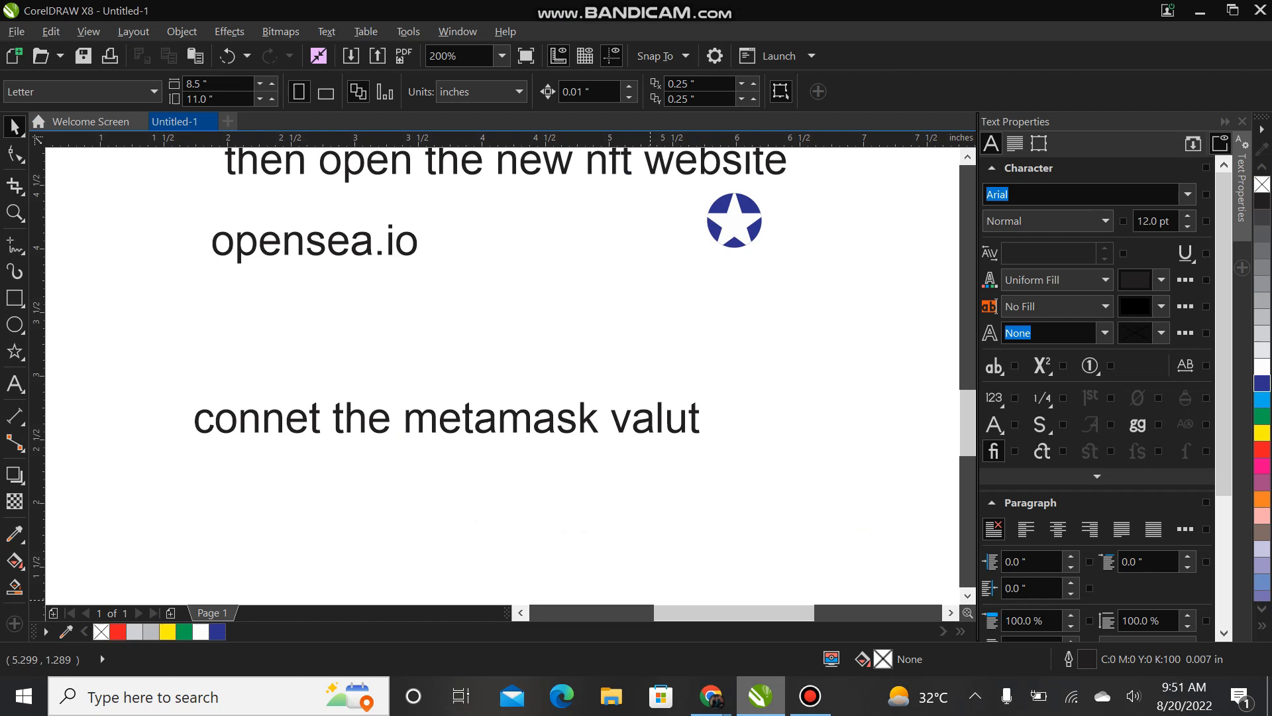
pyautogui.scroll(2, 749, 214)
pyautogui.moveTo(750, 217); pyautogui.dragTo(538, 409)
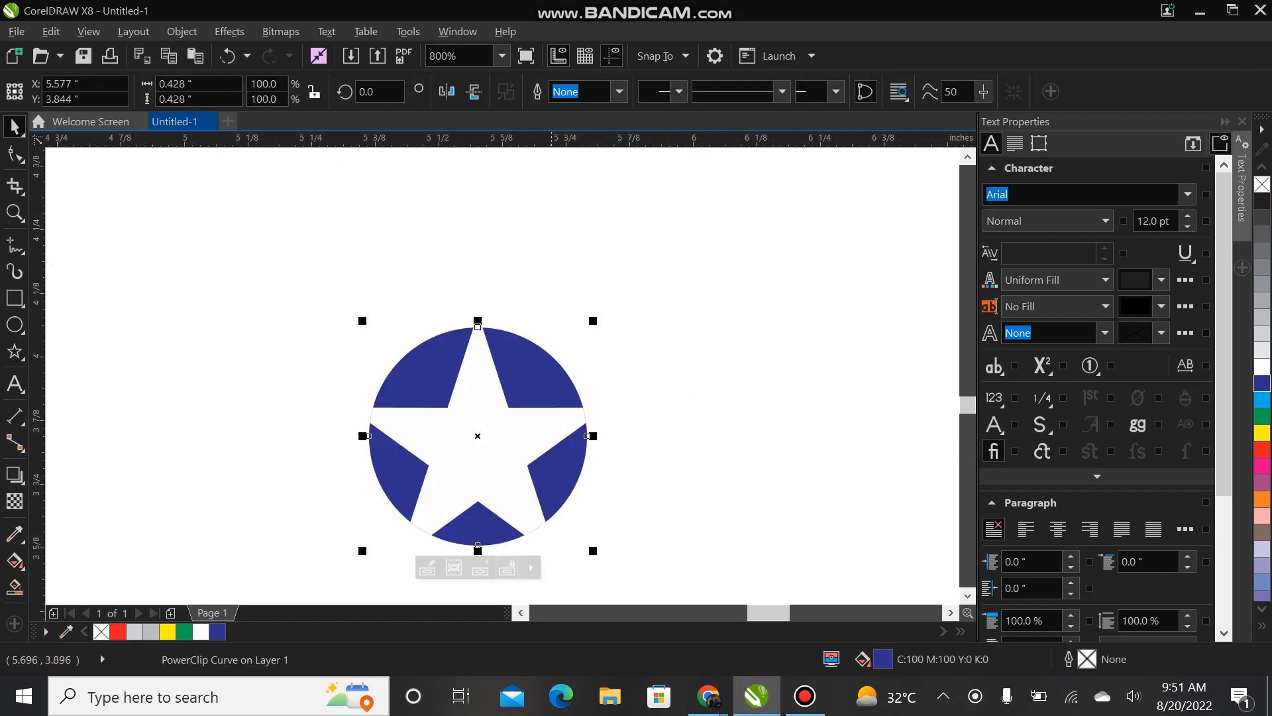
pyautogui.moveTo(595, 320); pyautogui.dragTo(633, 282)
pyautogui.moveTo(553, 330); pyautogui.dragTo(554, 307)
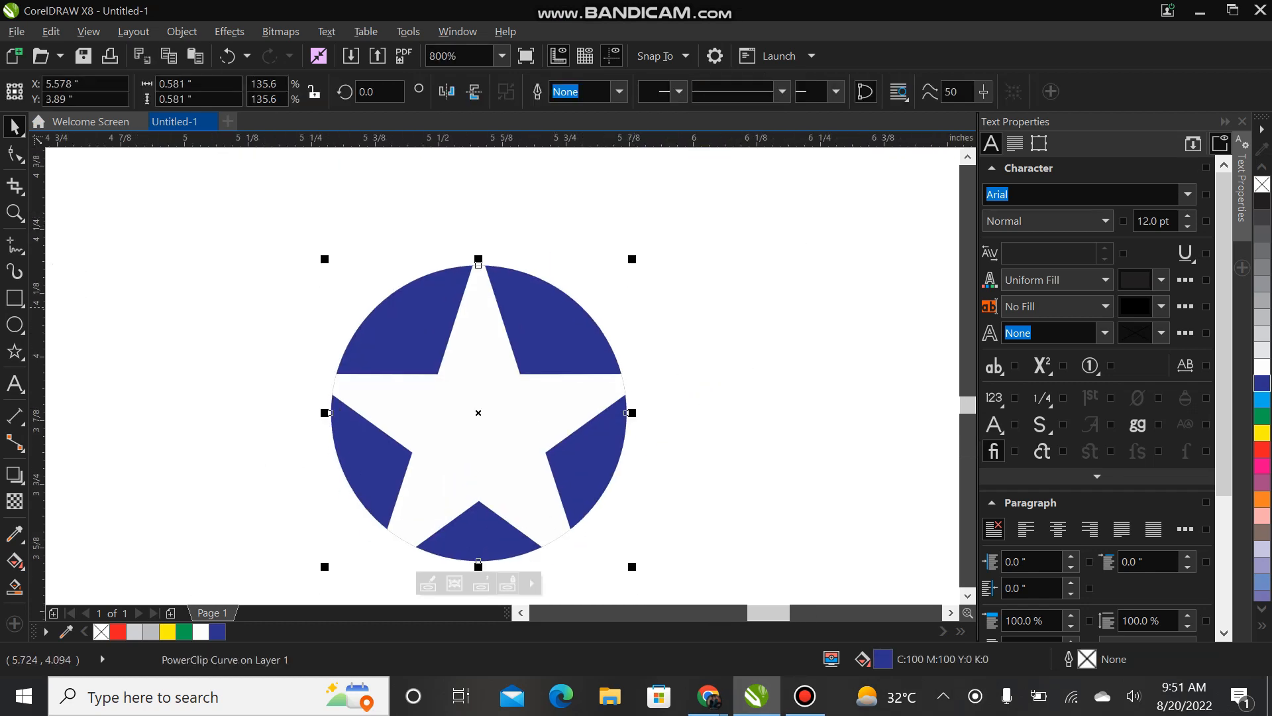
# Export only the selected star badge to the Desktop as a JPEG named "ppix" at 100% quality
pyautogui.hotkey('ctrl', 'e')
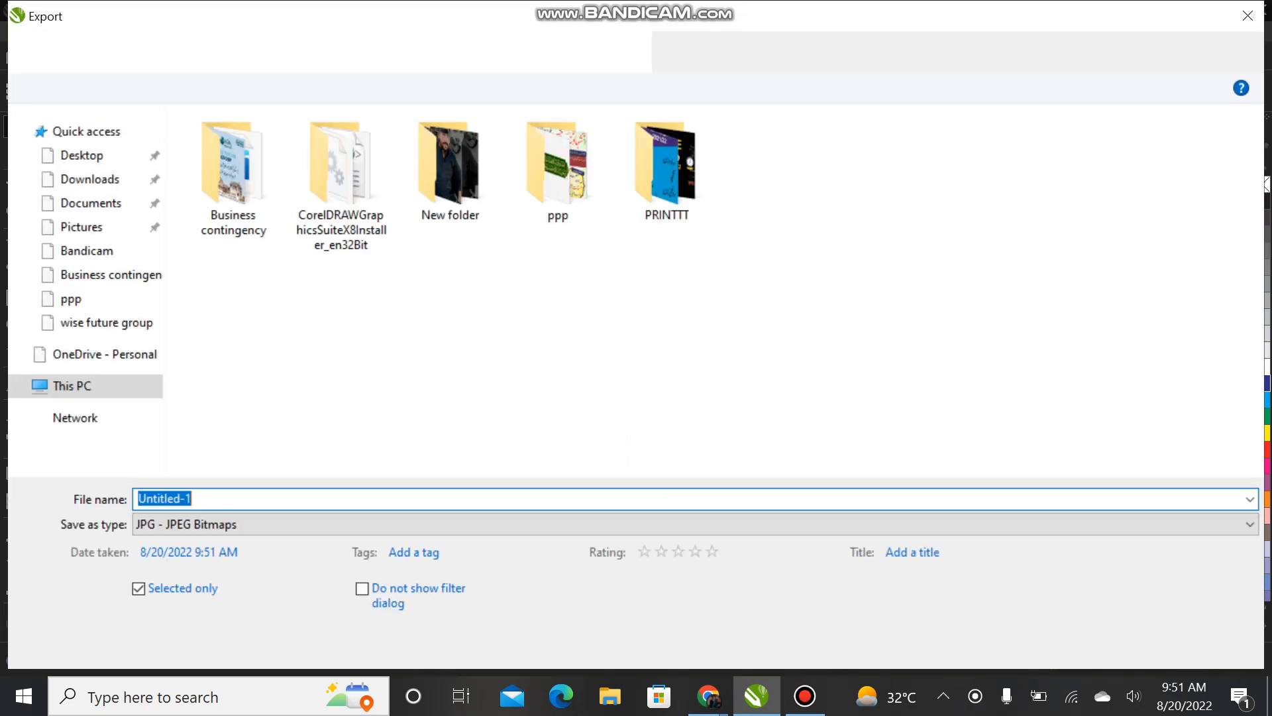
pyautogui.write('pp')
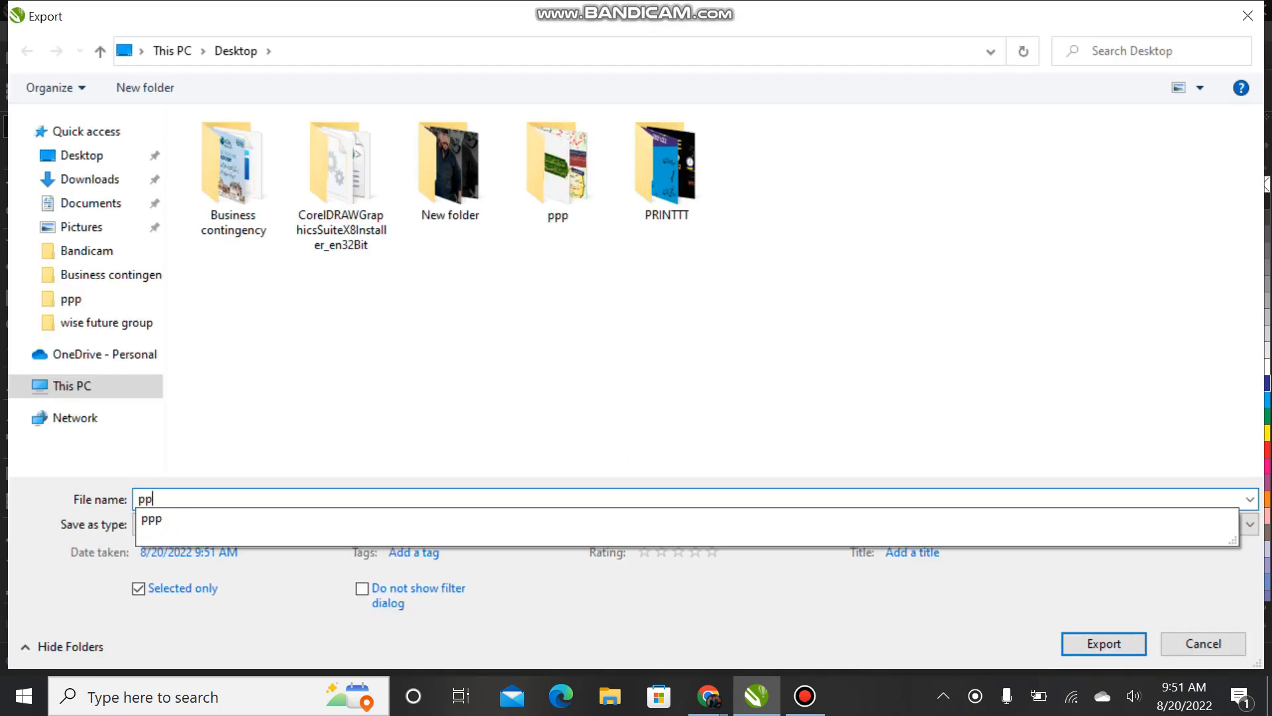
pyautogui.press('BackSpace')
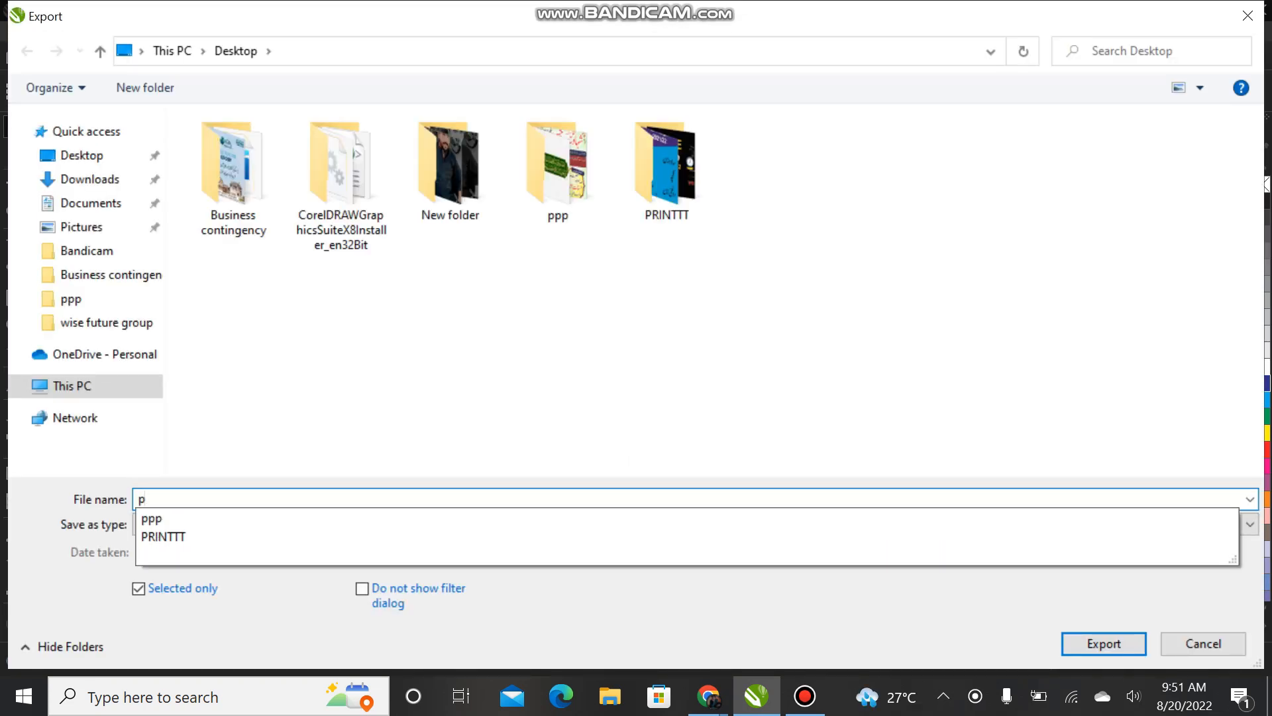
pyautogui.write('pix')
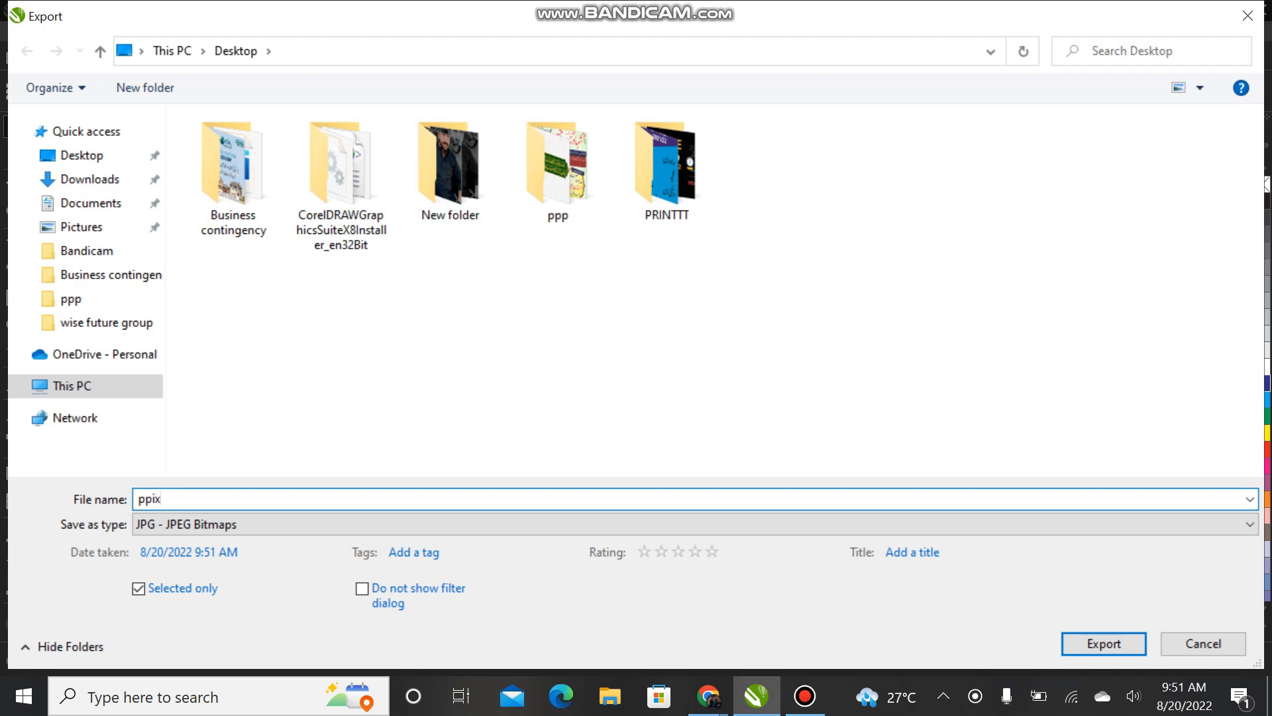
pyautogui.press('Return')
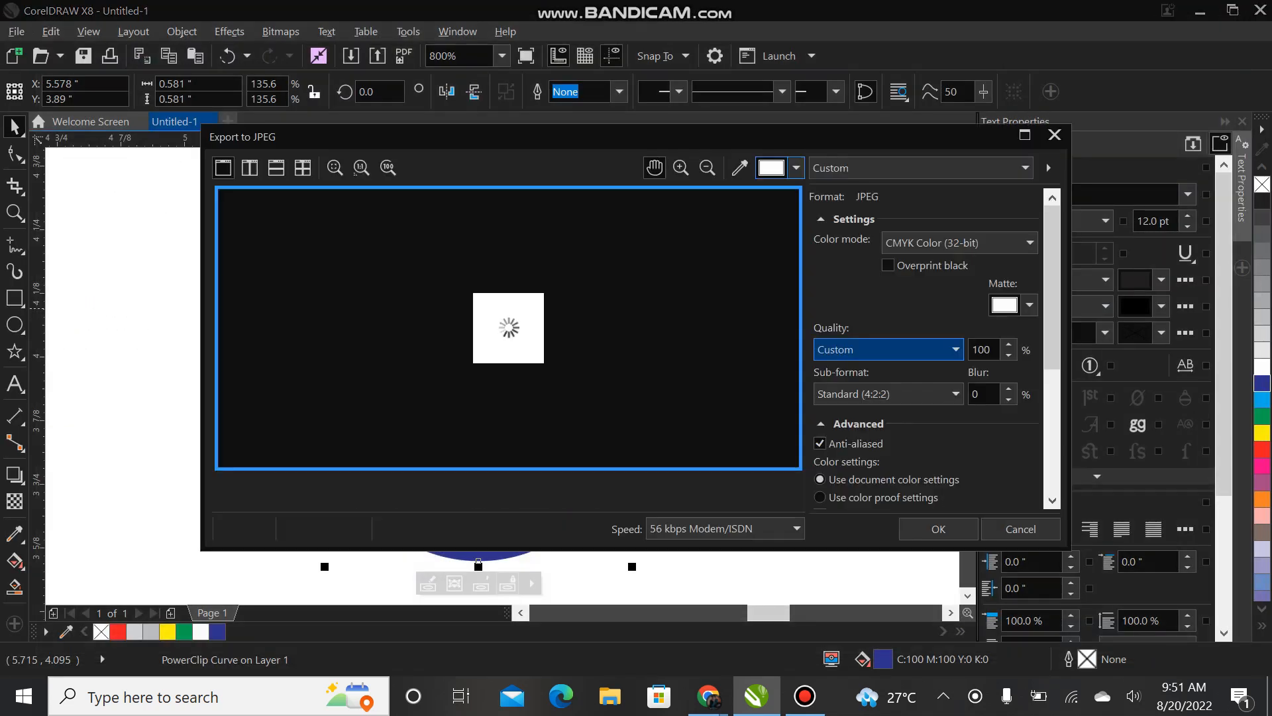
pyautogui.click(861, 380)
pyautogui.click(887, 349)
pyautogui.click(861, 366)
pyautogui.moveTo(1053, 285); pyautogui.dragTo(1052, 336)
pyautogui.scroll(-3, 928, 398)
pyautogui.click(938, 528)
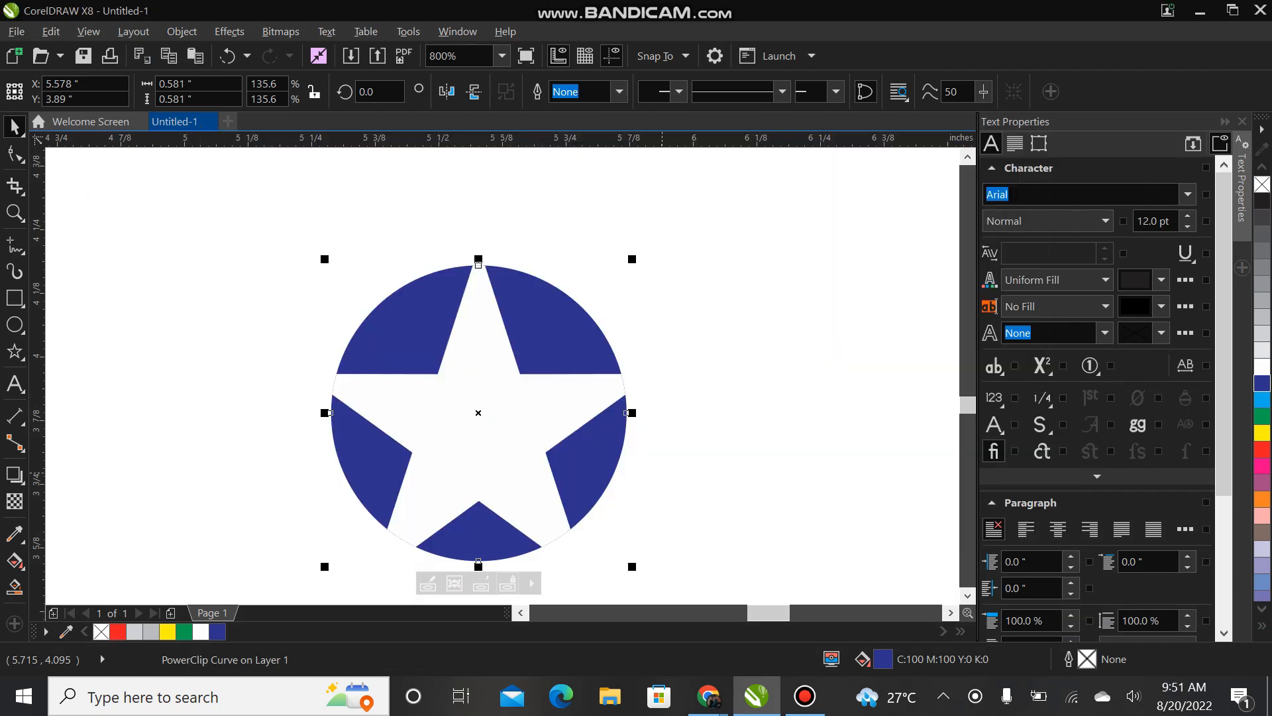
# Return to the OpenSea profile in Chrome and upload "ppix" from the Desktop as the profile picture
pyautogui.click(1200, 10)
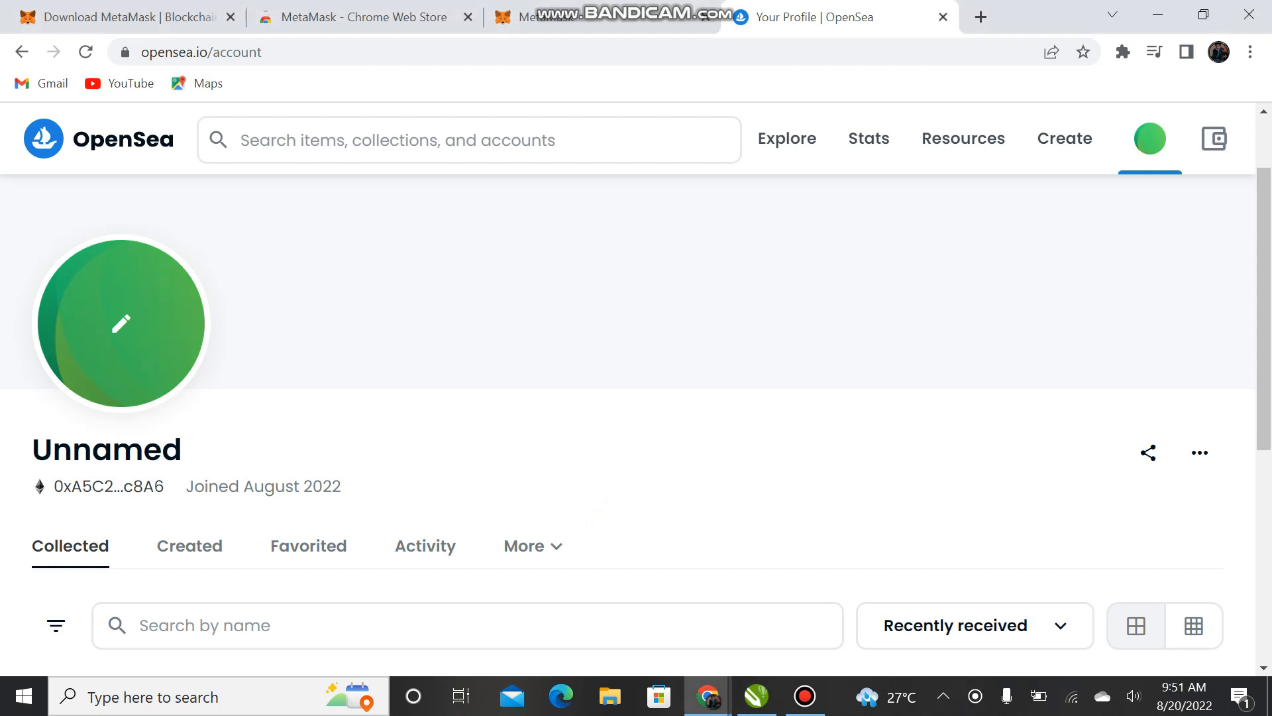
pyautogui.click(120, 322)
pyautogui.click(81, 154)
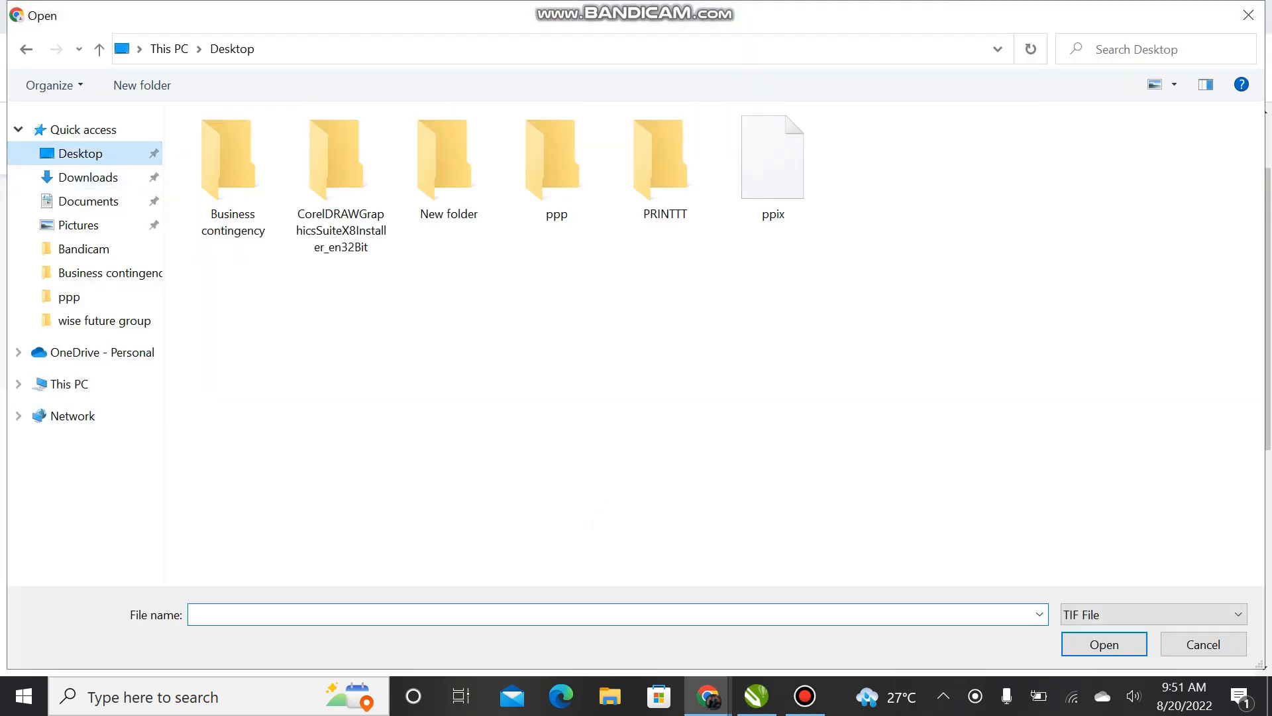
pyautogui.click(773, 166)
pyautogui.doubleClick(773, 178)
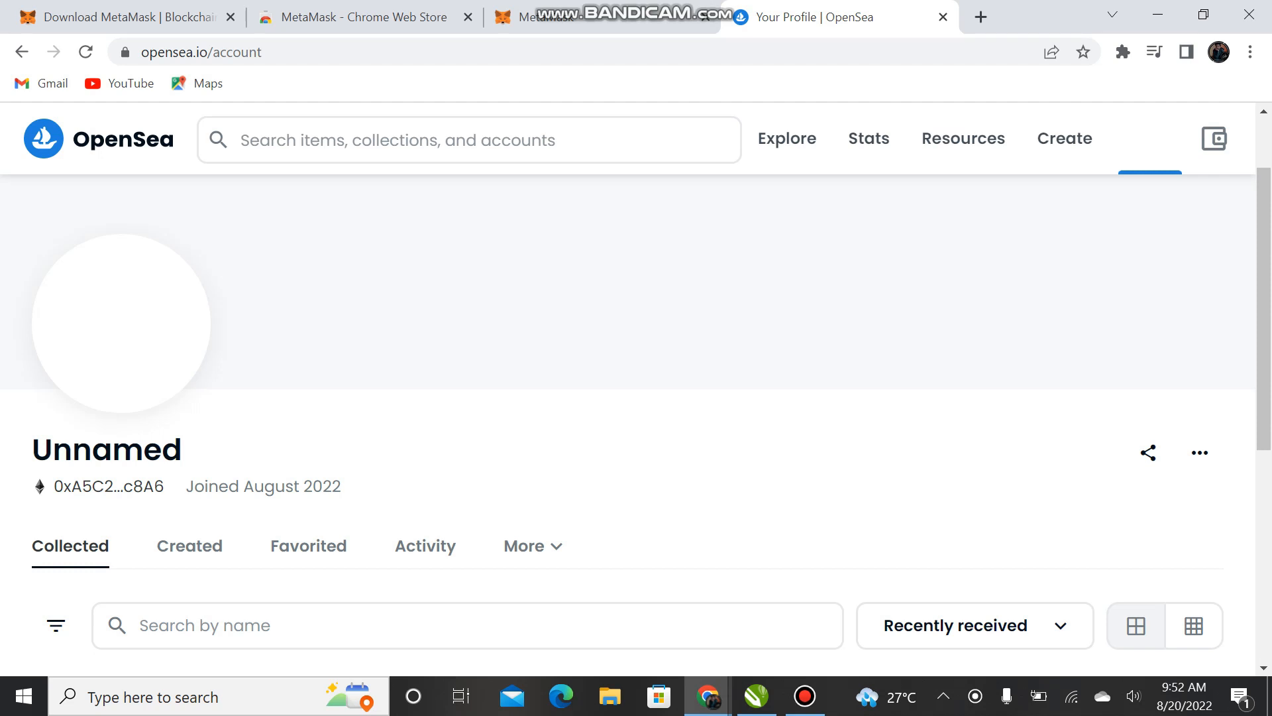
# View the Created items and the header of the OpenSea profile page
pyautogui.scroll(-5, 628, 424)
pyautogui.scroll(5, 628, 424)
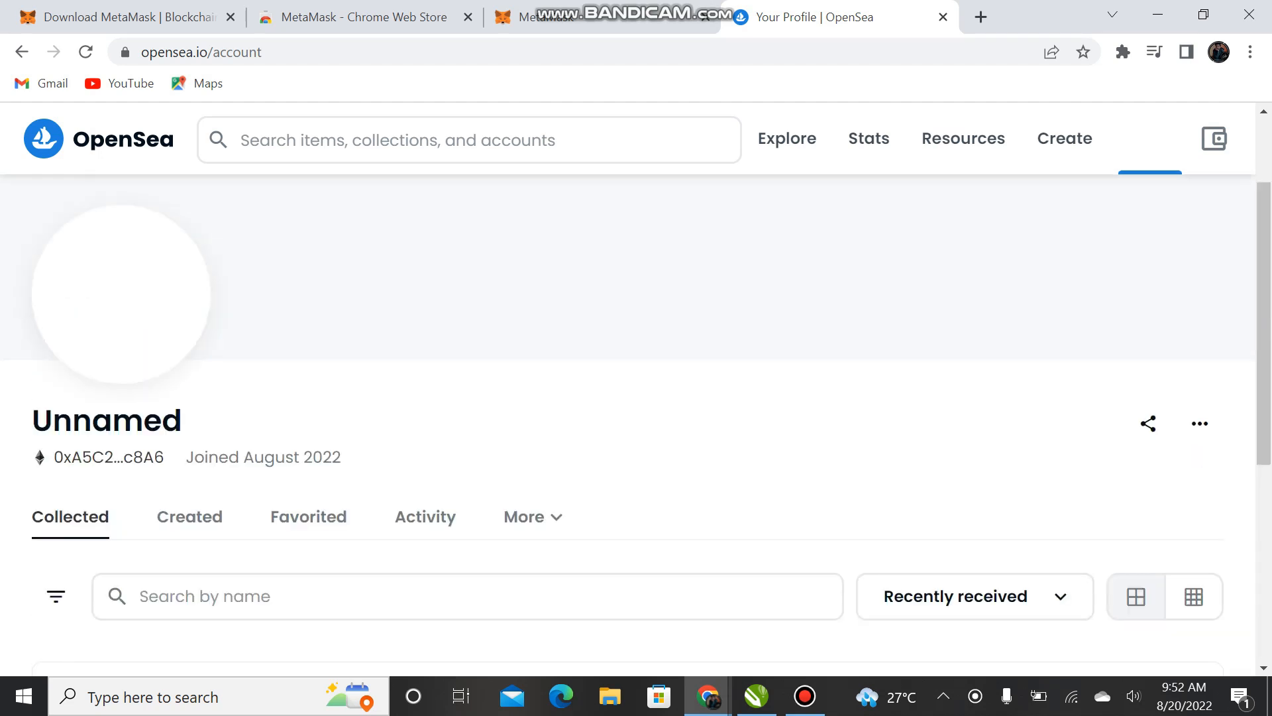
pyautogui.scroll(-3, 189, 517)
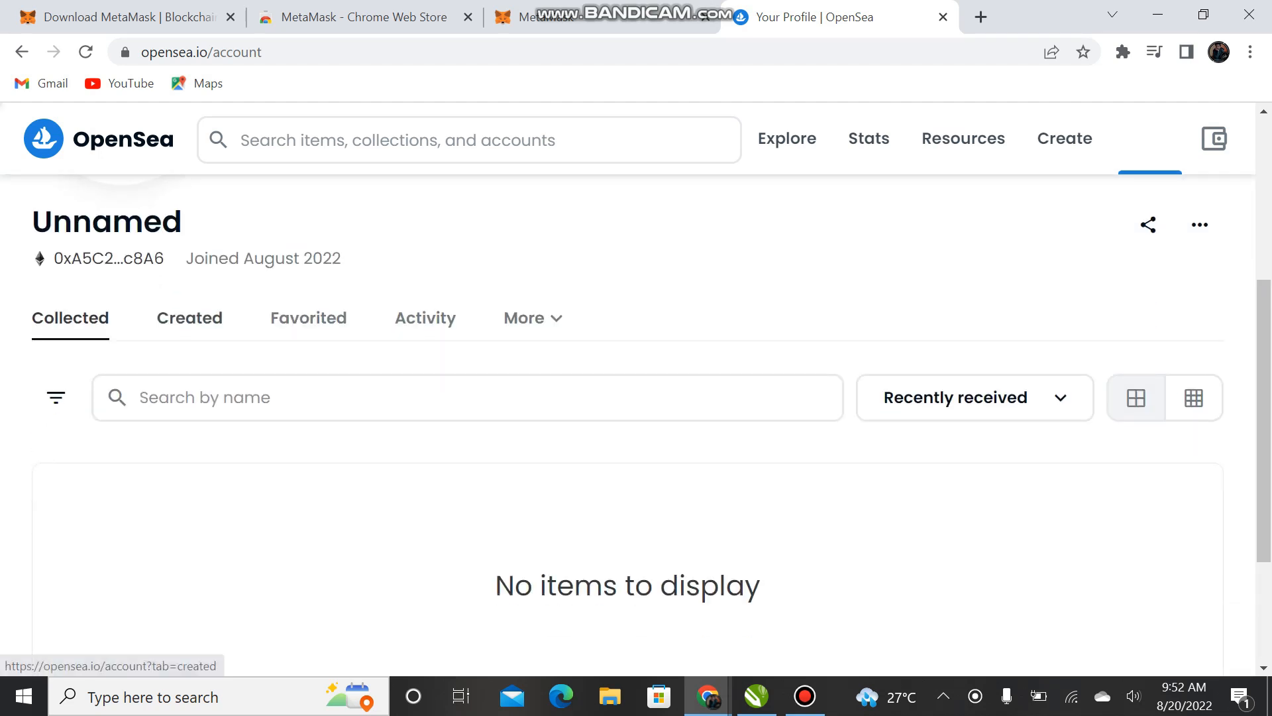
pyautogui.click(189, 318)
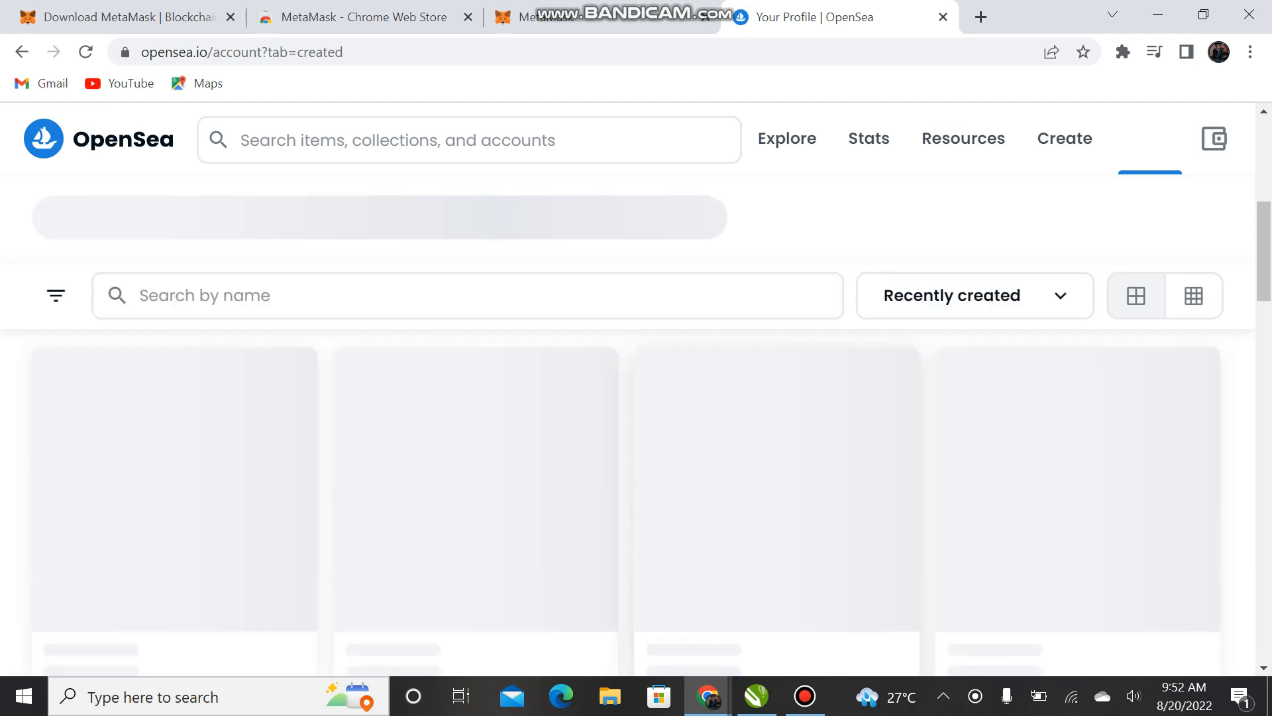
pyautogui.scroll(3, 628, 424)
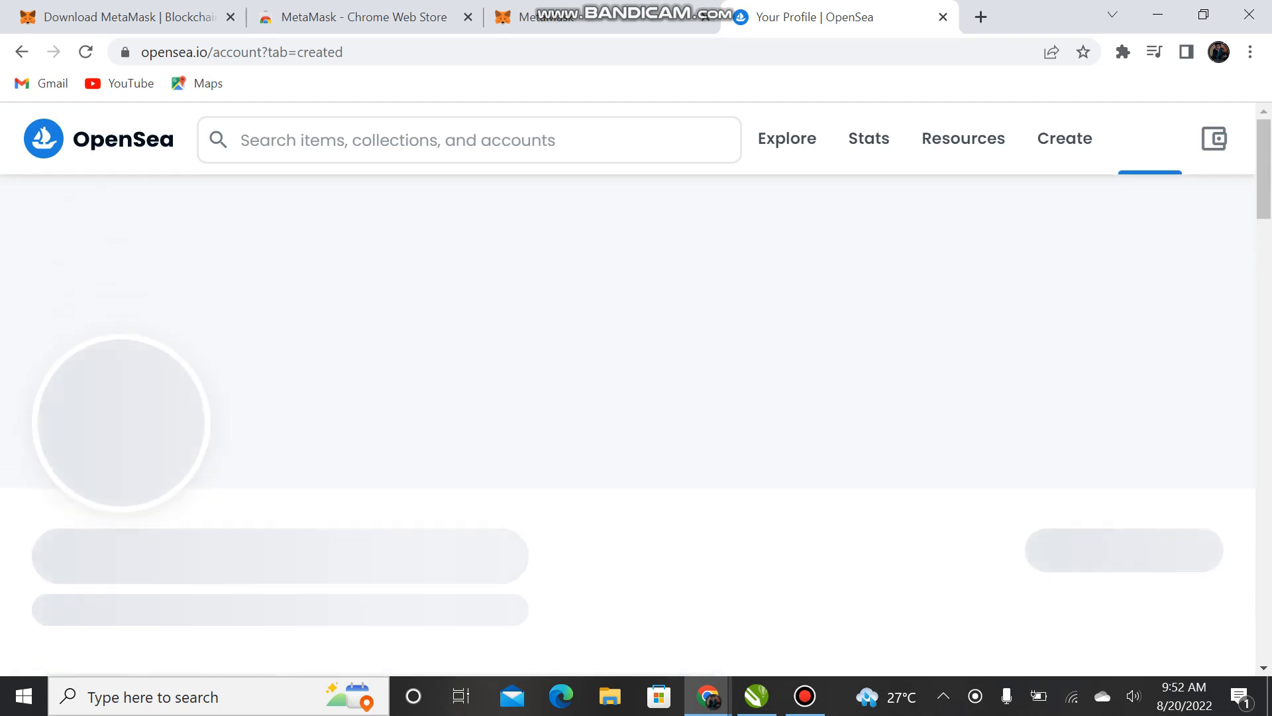
pyautogui.scroll(-1, 628, 424)
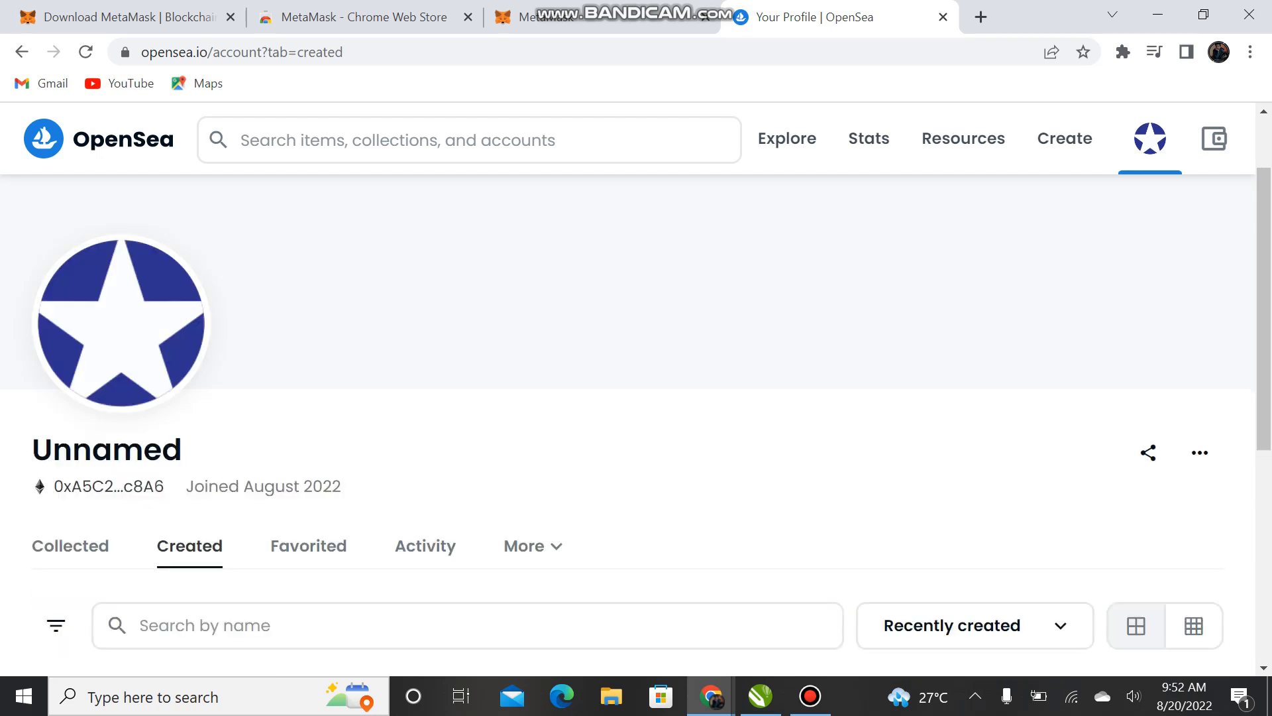
# Look through the Collected and Created items on the OpenSea profile page
pyautogui.scroll(-4, 636, 398)
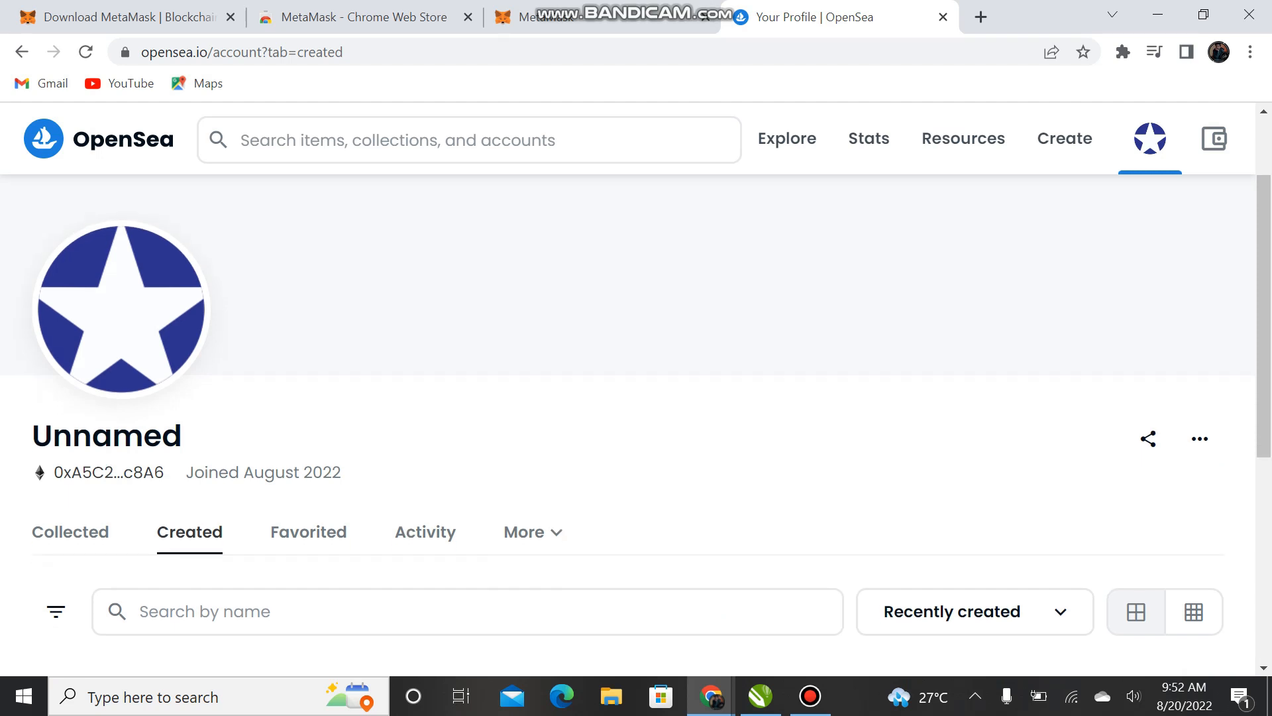
pyautogui.scroll(3, 636, 398)
pyautogui.click(70, 446)
pyautogui.scroll(-3, 636, 397)
pyautogui.scroll(6, 637, 398)
pyautogui.click(189, 546)
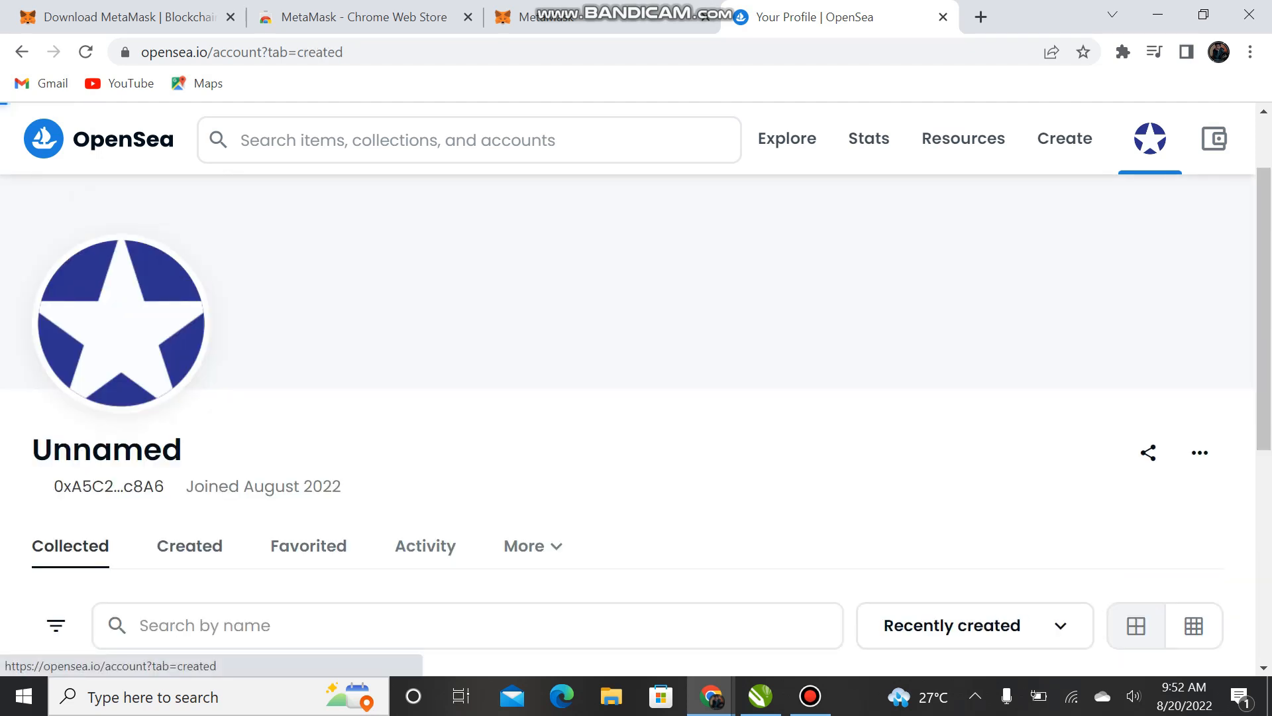
pyautogui.scroll(-5, 636, 397)
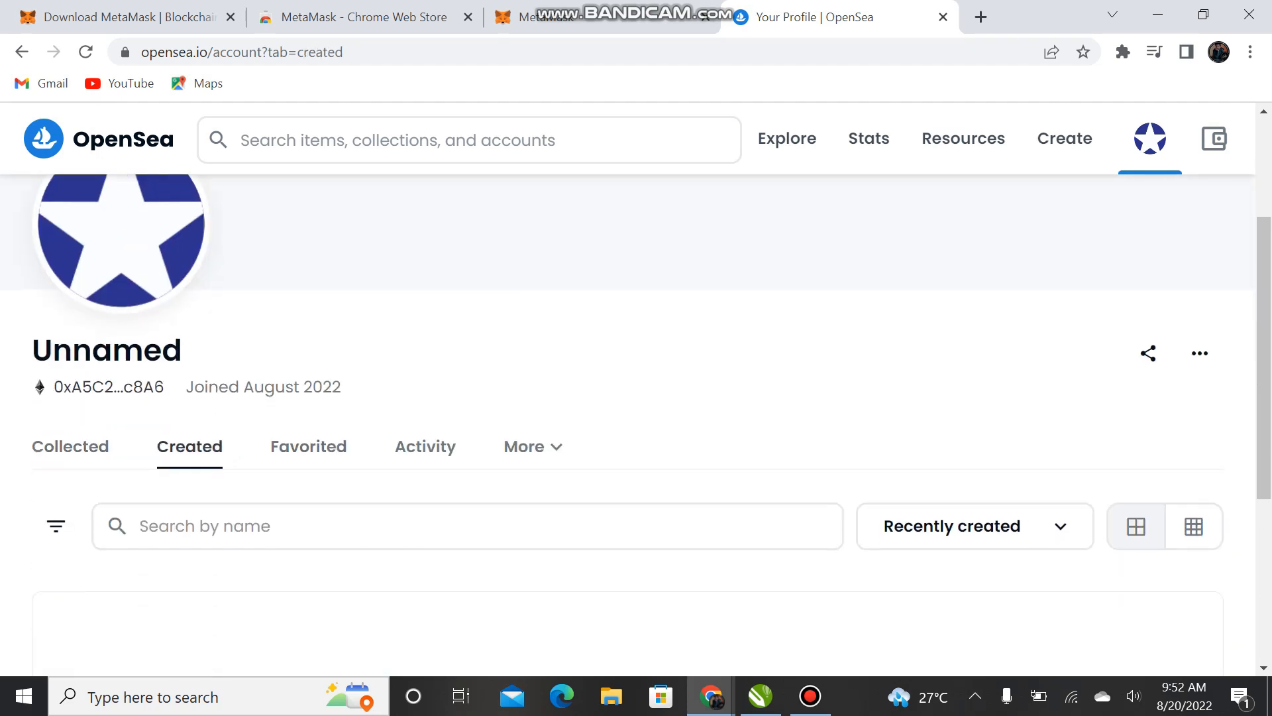
pyautogui.scroll(3, 636, 418)
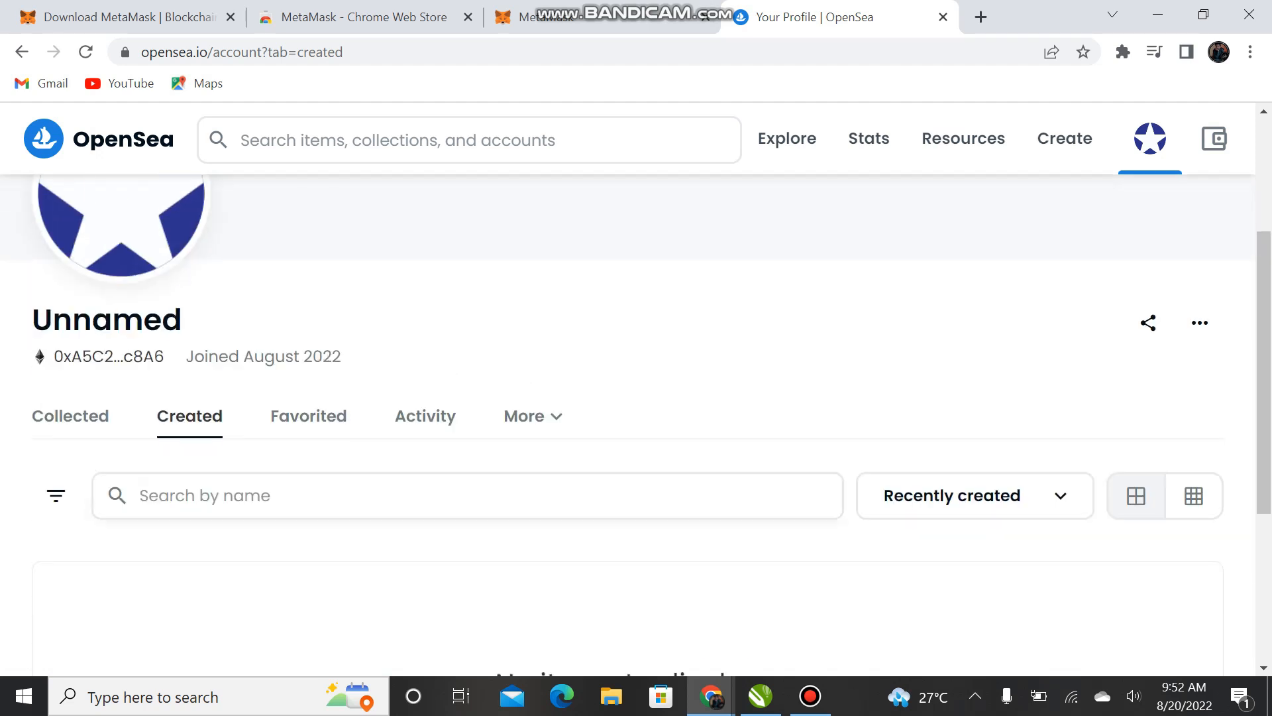
# Start creating a new item and upload the "NFT" image from the Desktop as its media file
pyautogui.click(1065, 138)
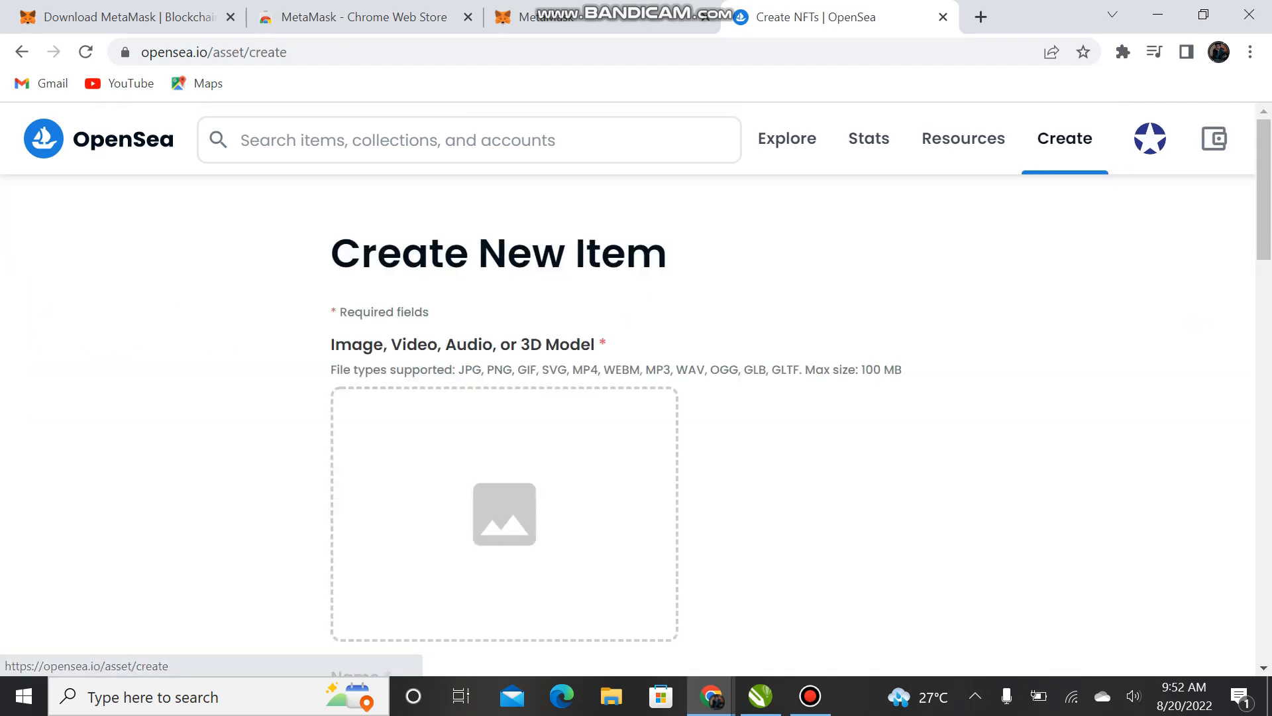
pyautogui.scroll(-3, 636, 398)
pyautogui.scroll(3, 636, 398)
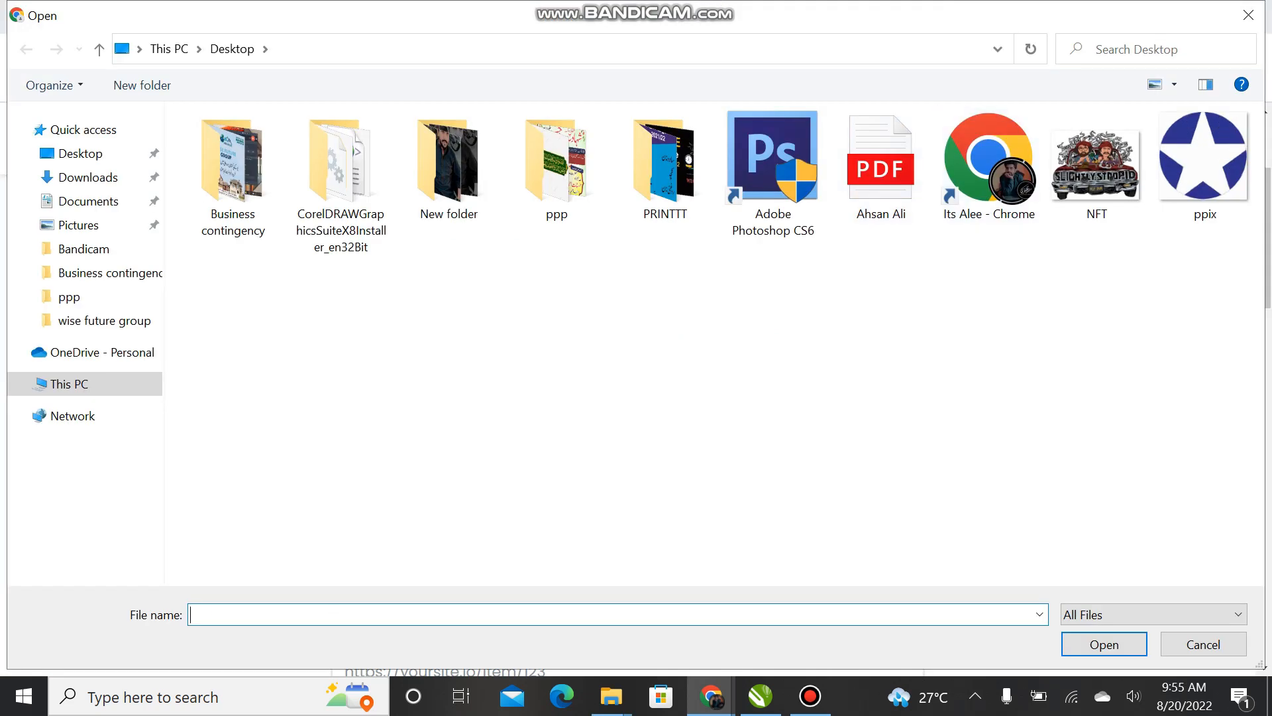
pyautogui.click(1115, 161)
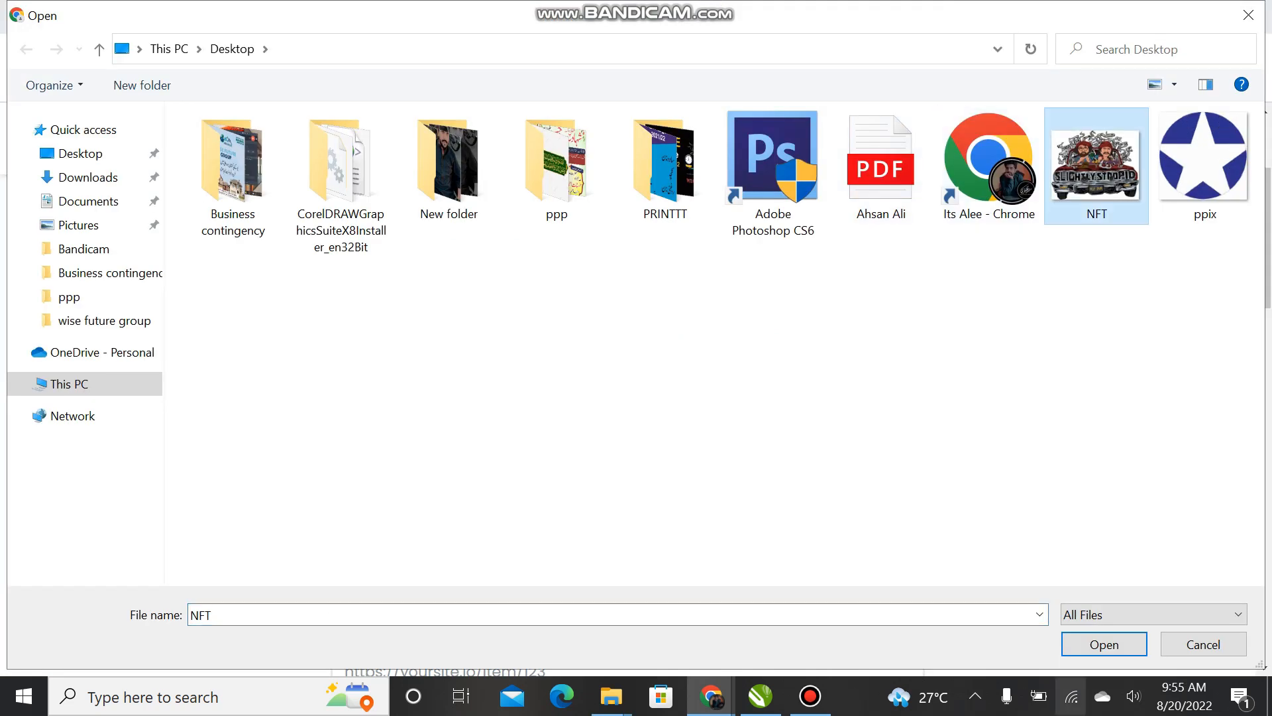
pyautogui.click(1100, 645)
pyautogui.scroll(1, 636, 398)
pyautogui.scroll(-1, 636, 398)
# Name the new item "Slightly Stopid"
pyautogui.click(628, 524)
pyautogui.write('S')
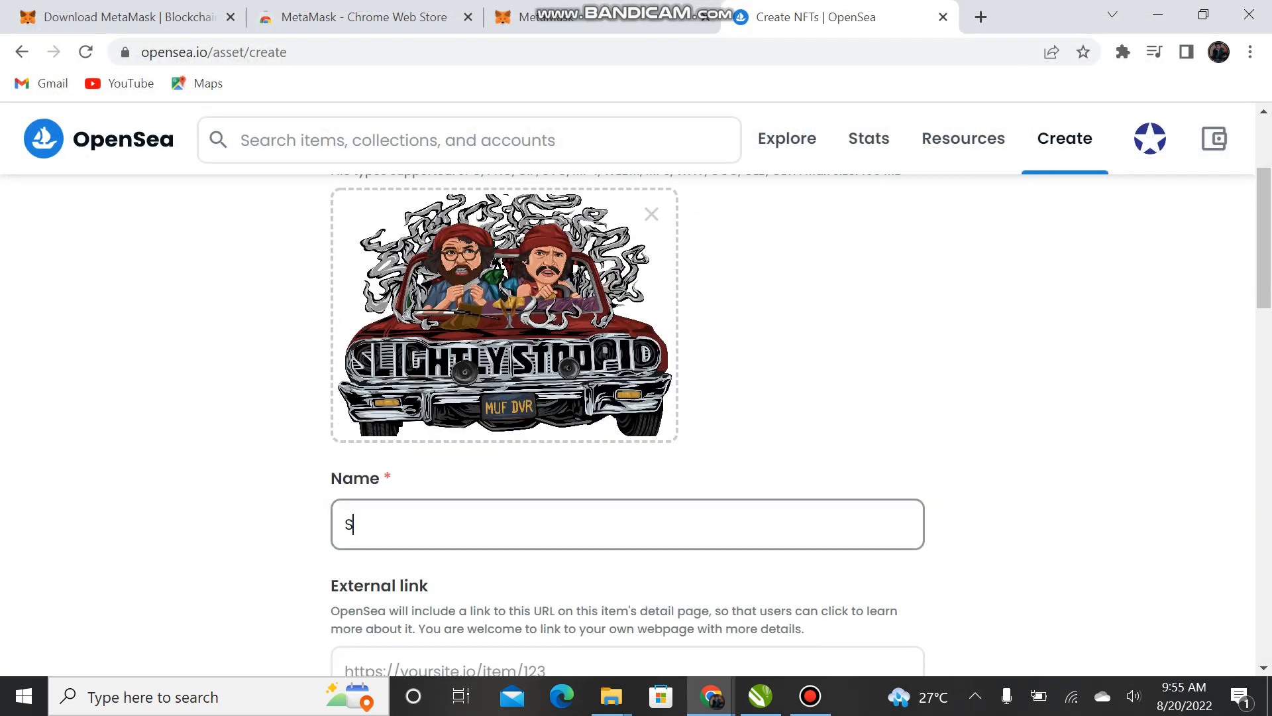
pyautogui.write('t')
pyautogui.press('BackSpace')
pyautogui.write('light')
pyautogui.write('ly Stopid')
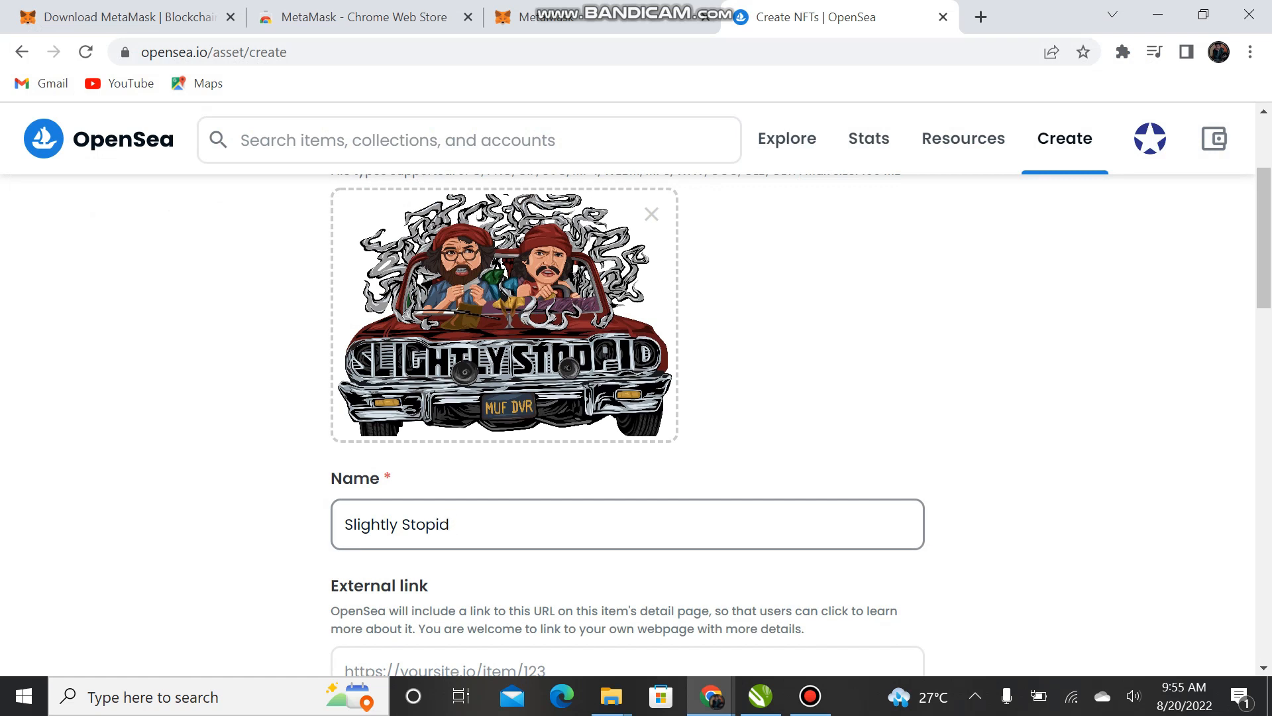
# Enter "NFT Available for sale .." as the item's description
pyautogui.scroll(-5, 627, 425)
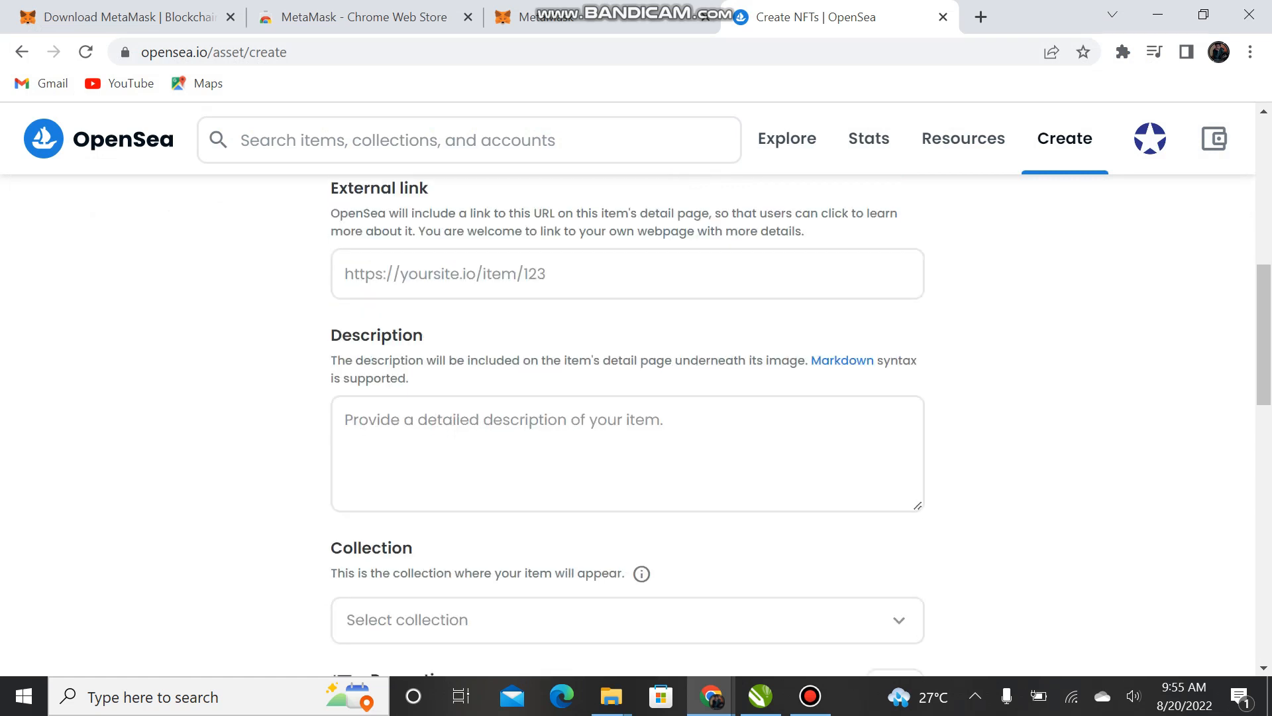
pyautogui.write('NF')
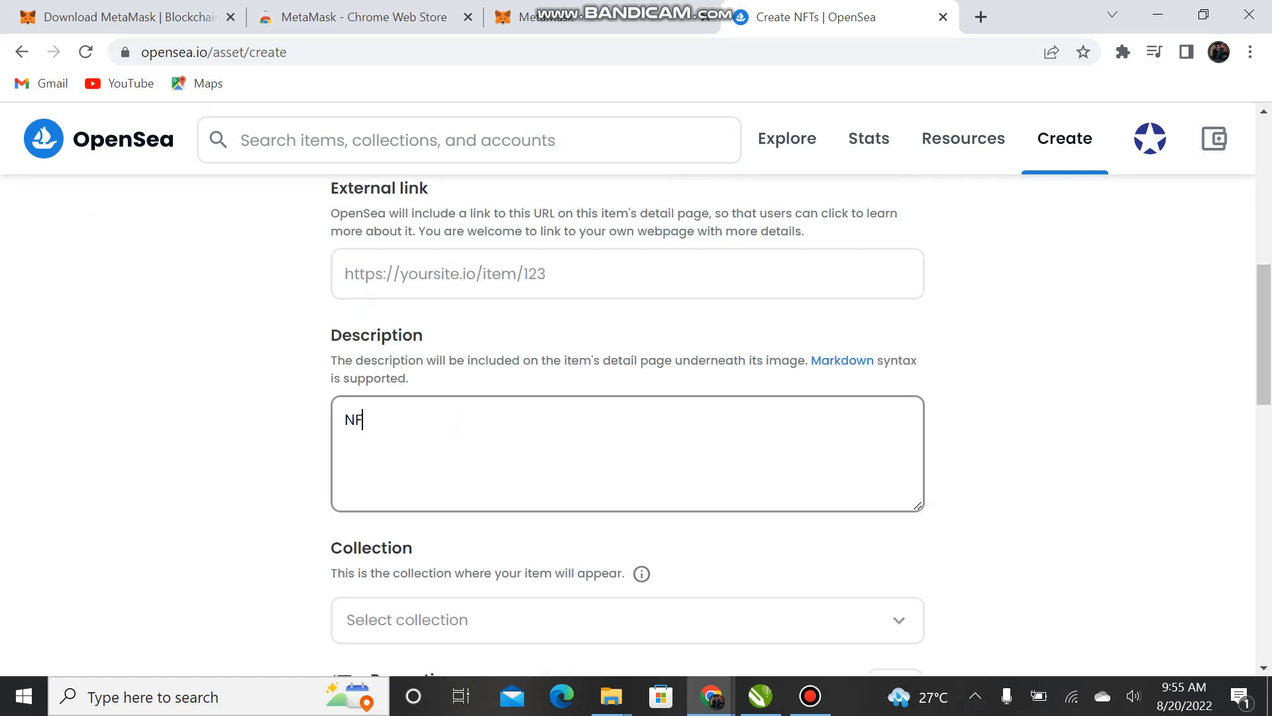
pyautogui.write('T sal')
pyautogui.press('BackSpace')
pyautogui.scroll(2, 626, 424)
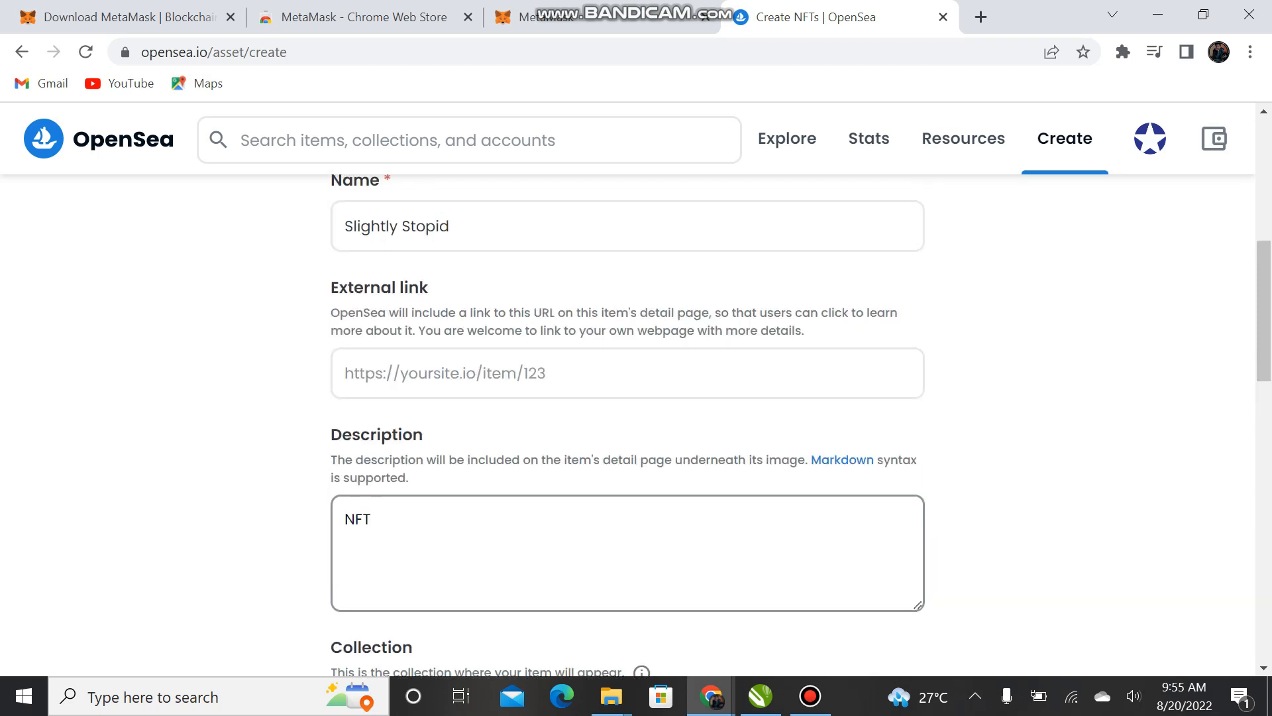
pyautogui.write('ava')
pyautogui.press('BackSpace')
pyautogui.press('BackSpace')
pyautogui.press('BackSpace')
pyautogui.write('Available for sae')
pyautogui.press('BackSpace')
pyautogui.write('le')
pyautogui.scroll(-2, 628, 424)
pyautogui.write('..')
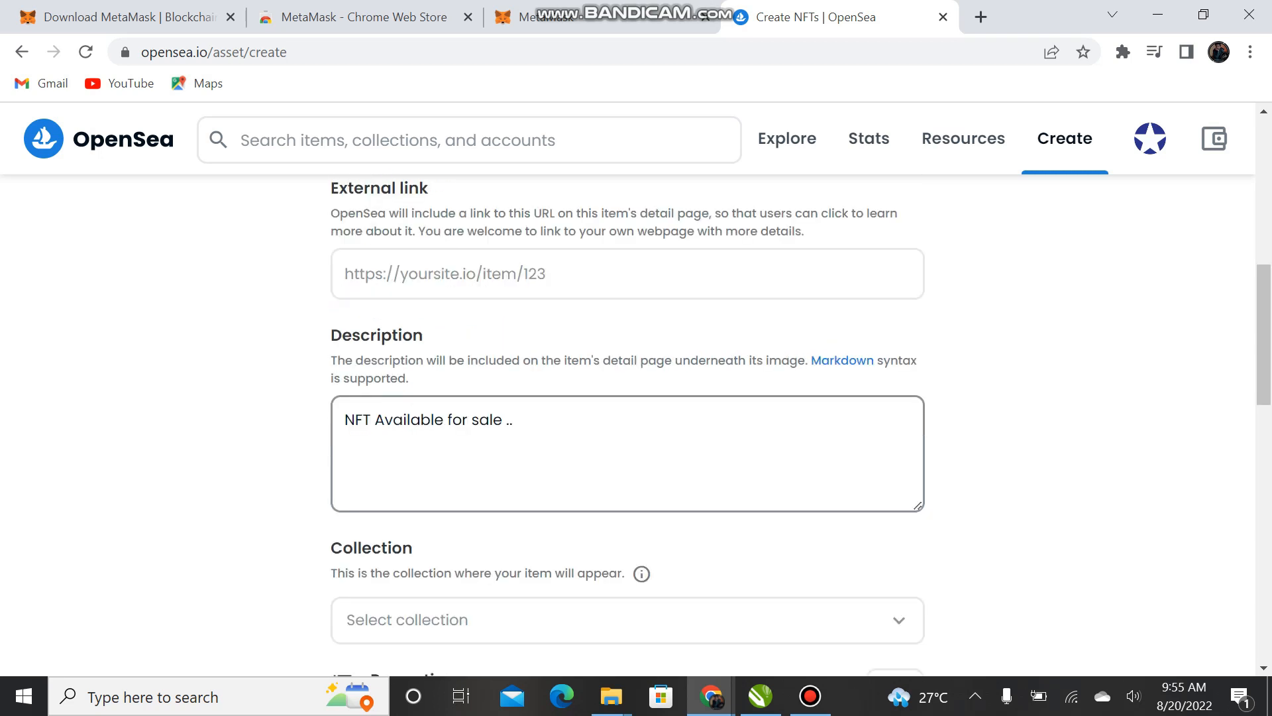
# Review the collection, properties, levels, stats, unlockable content and sensitive content options of the new item
pyautogui.scroll(-2, 628, 424)
pyautogui.click(628, 422)
pyautogui.press('Escape')
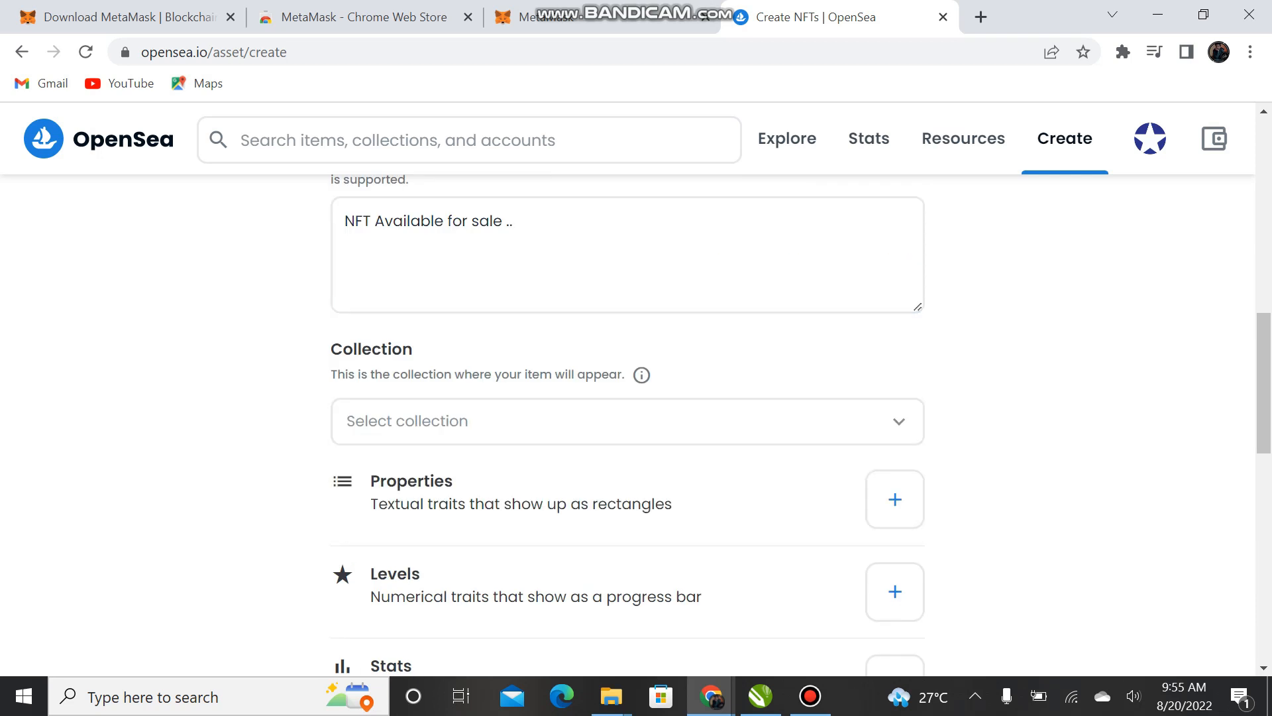
pyautogui.scroll(-2, 628, 424)
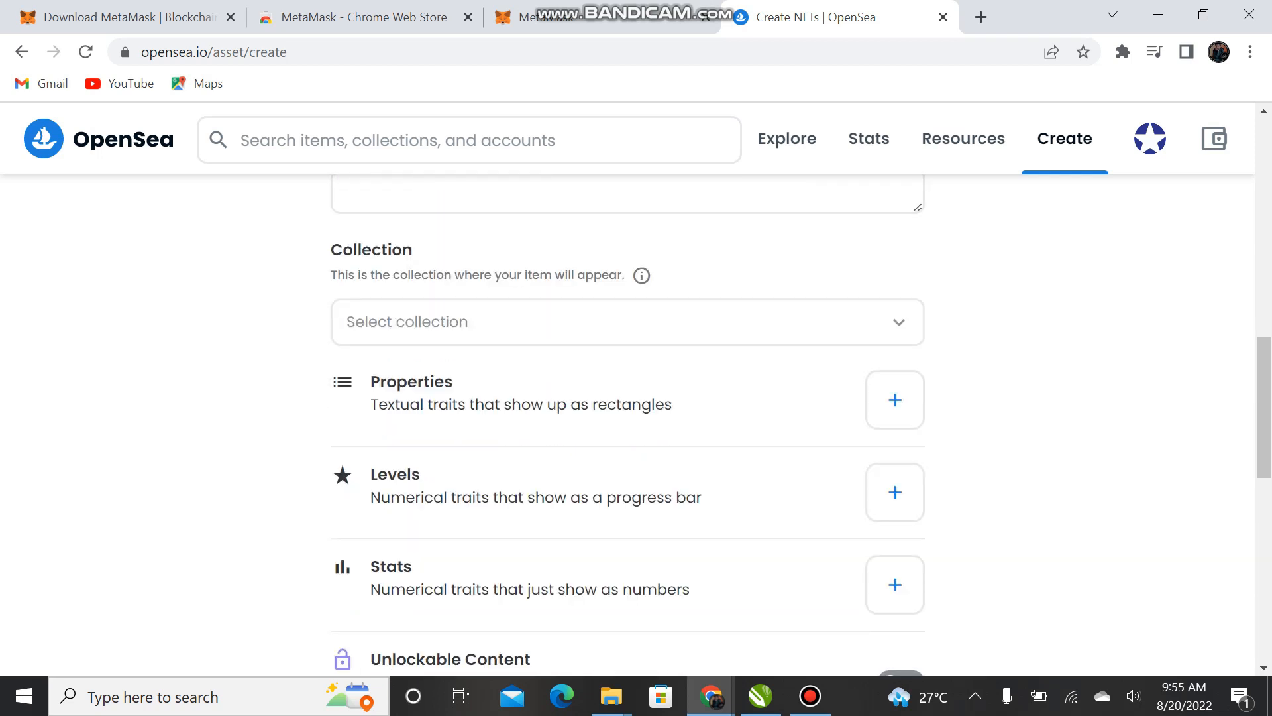
pyautogui.scroll(-3, 628, 424)
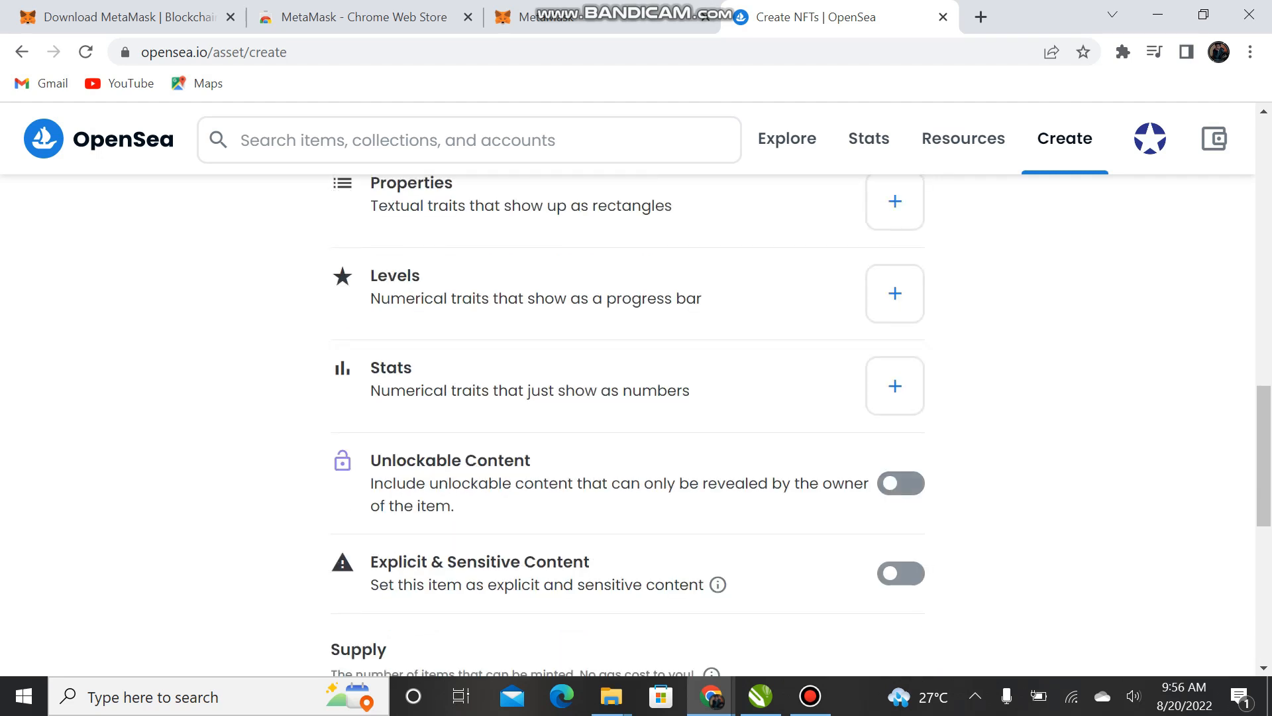
pyautogui.scroll(-2, 629, 424)
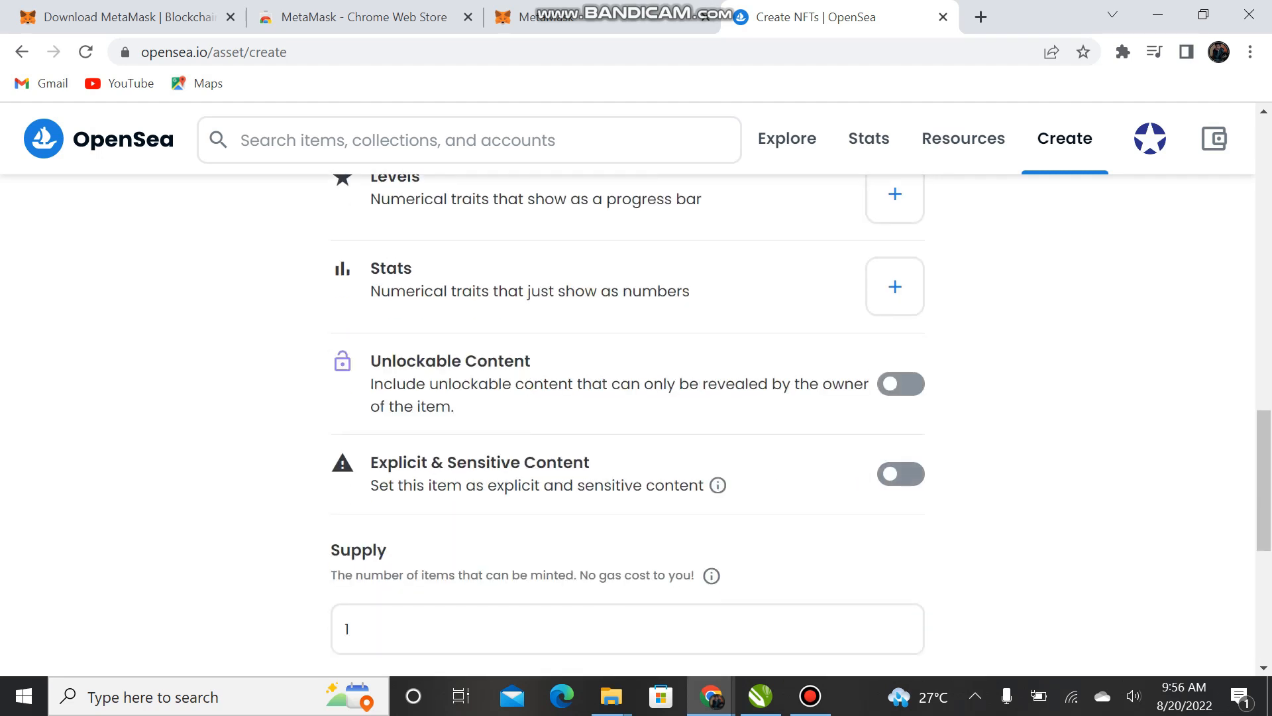
pyautogui.moveTo(446, 462); pyautogui.dragTo(589, 462)
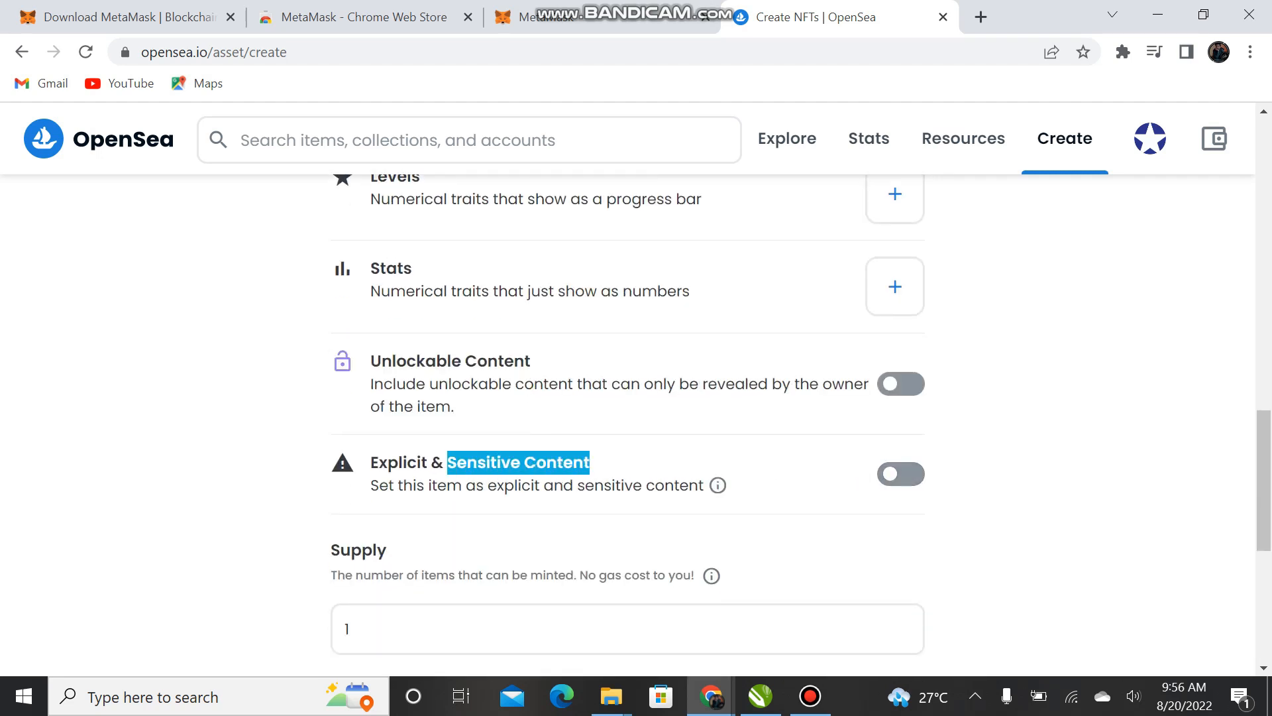
pyautogui.click(958, 458)
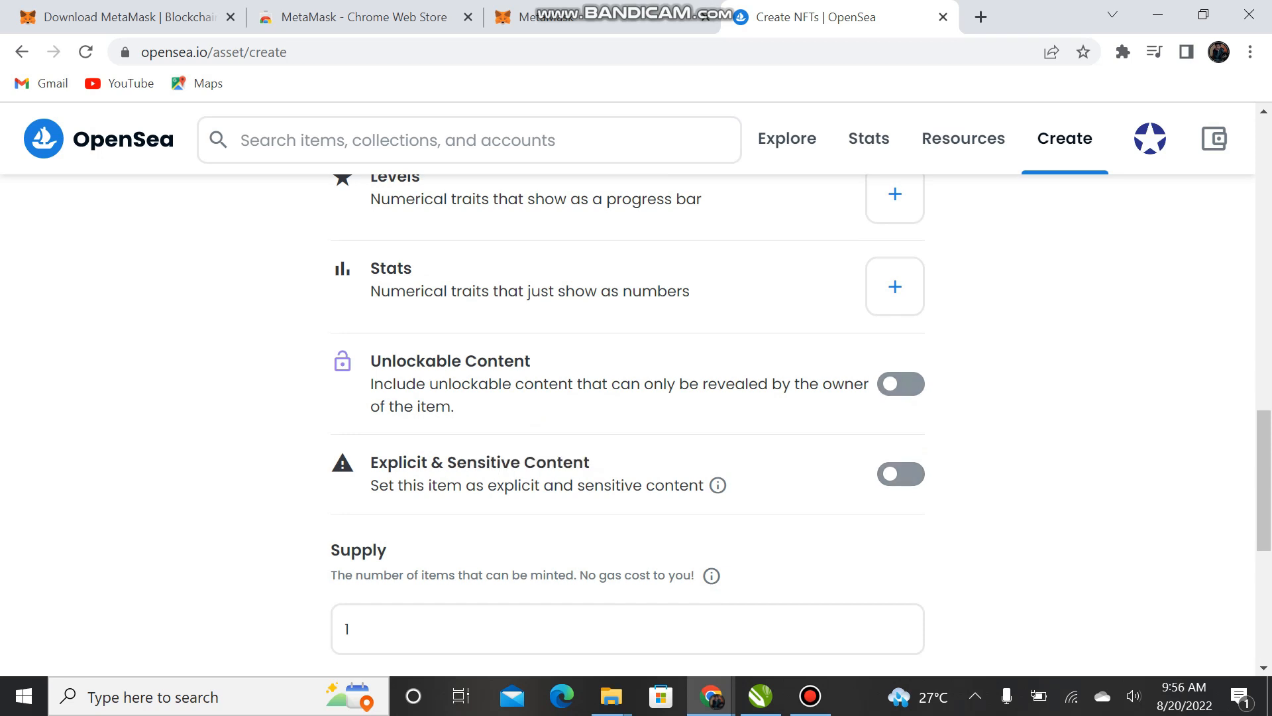
# Set the item's blockchain to Polygon and review its supply setting
pyautogui.scroll(-3, 347, 429)
pyautogui.click(347, 429)
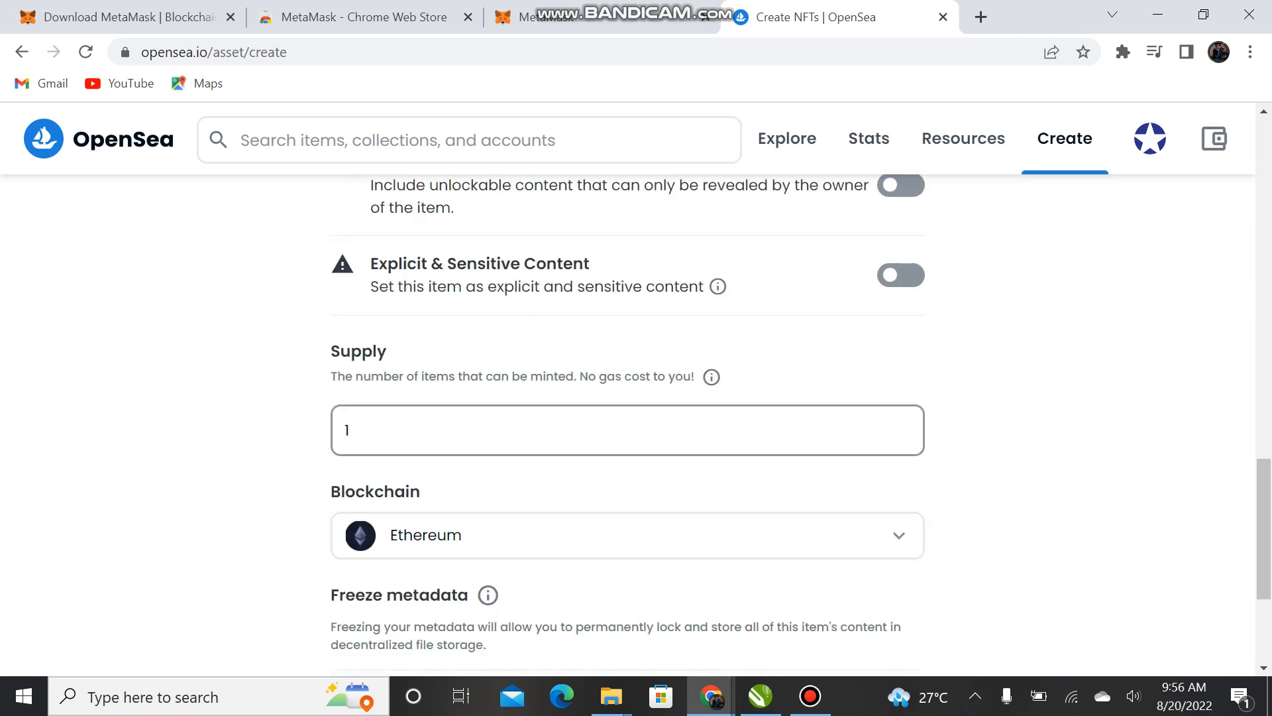
pyautogui.scroll(-1, 628, 430)
pyautogui.click(628, 435)
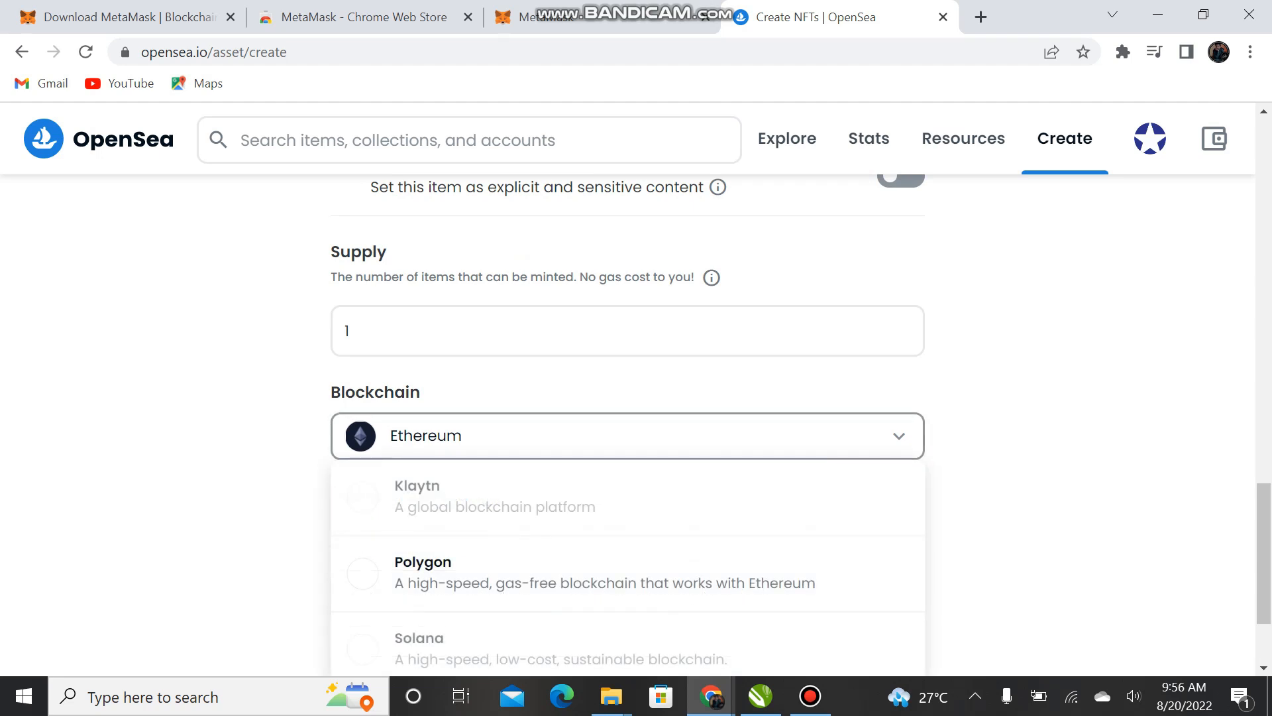
pyautogui.scroll(-1, 491, 477)
pyautogui.click(490, 474)
pyautogui.moveTo(489, 396)
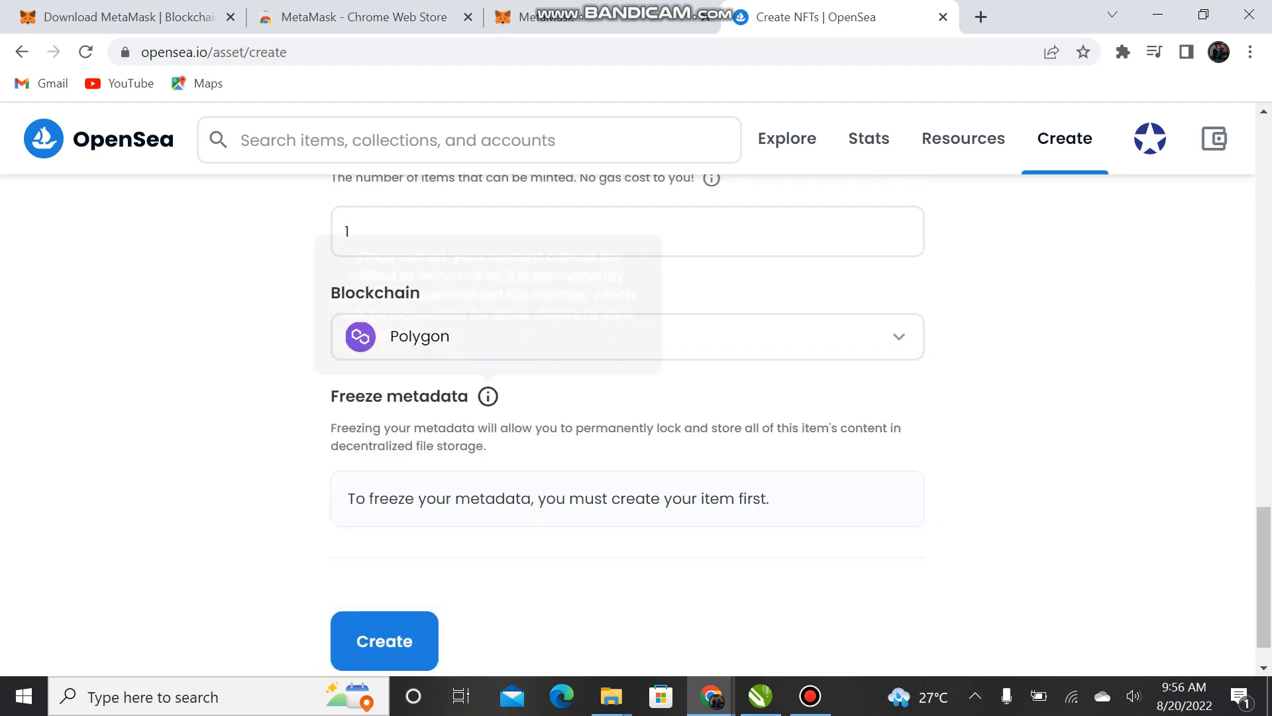
pyautogui.scroll(3, 488, 396)
pyautogui.moveTo(332, 376); pyautogui.dragTo(698, 377)
pyautogui.click(463, 431)
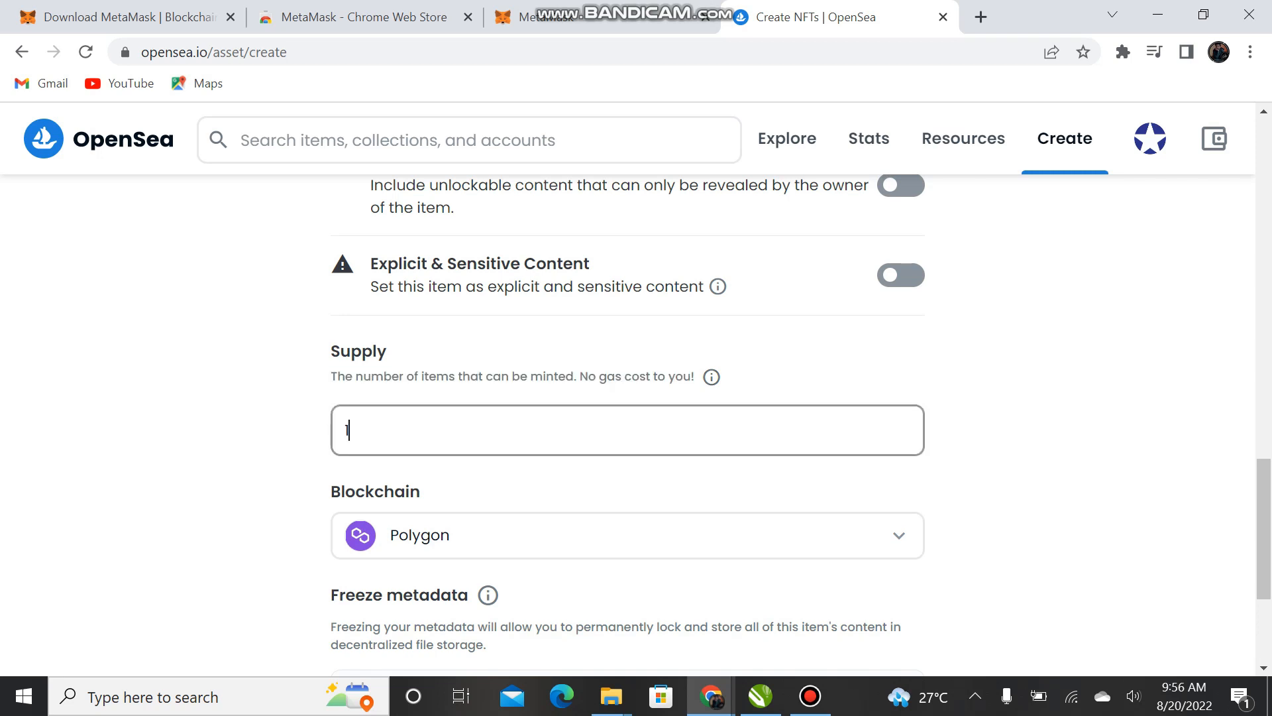
pyautogui.scroll(-4, 464, 430)
pyautogui.click(384, 590)
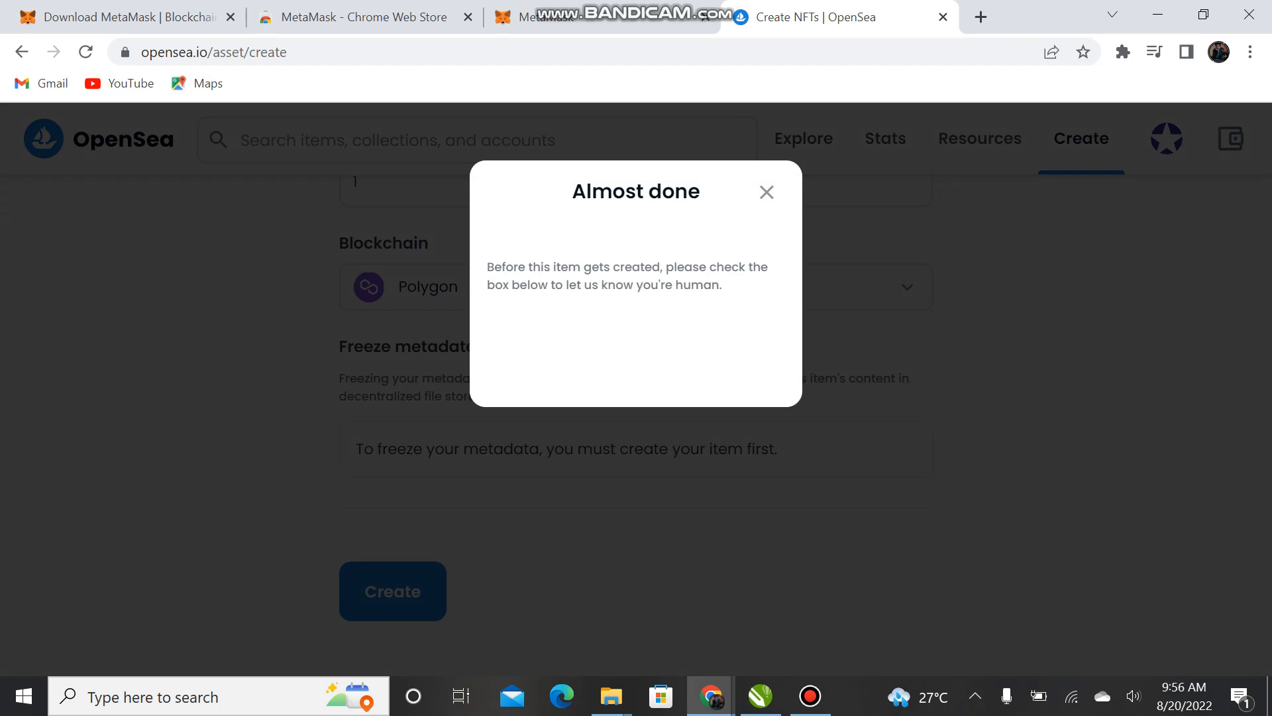
pyautogui.moveTo(494, 267); pyautogui.dragTo(457, 262)
pyautogui.click(760, 267)
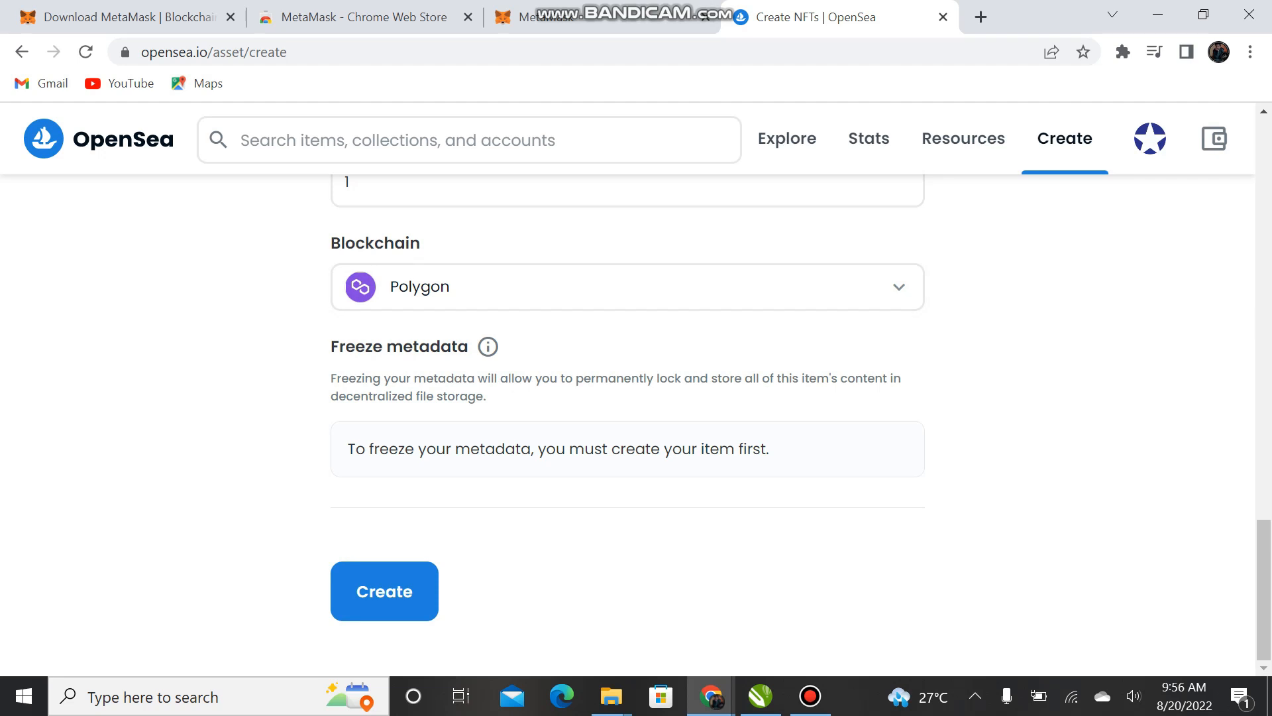
pyautogui.scroll(3, 628, 424)
pyautogui.scroll(-3, 627, 424)
# Create the item and complete the human verification by selecting all images with mountains or hills
pyautogui.click(384, 591)
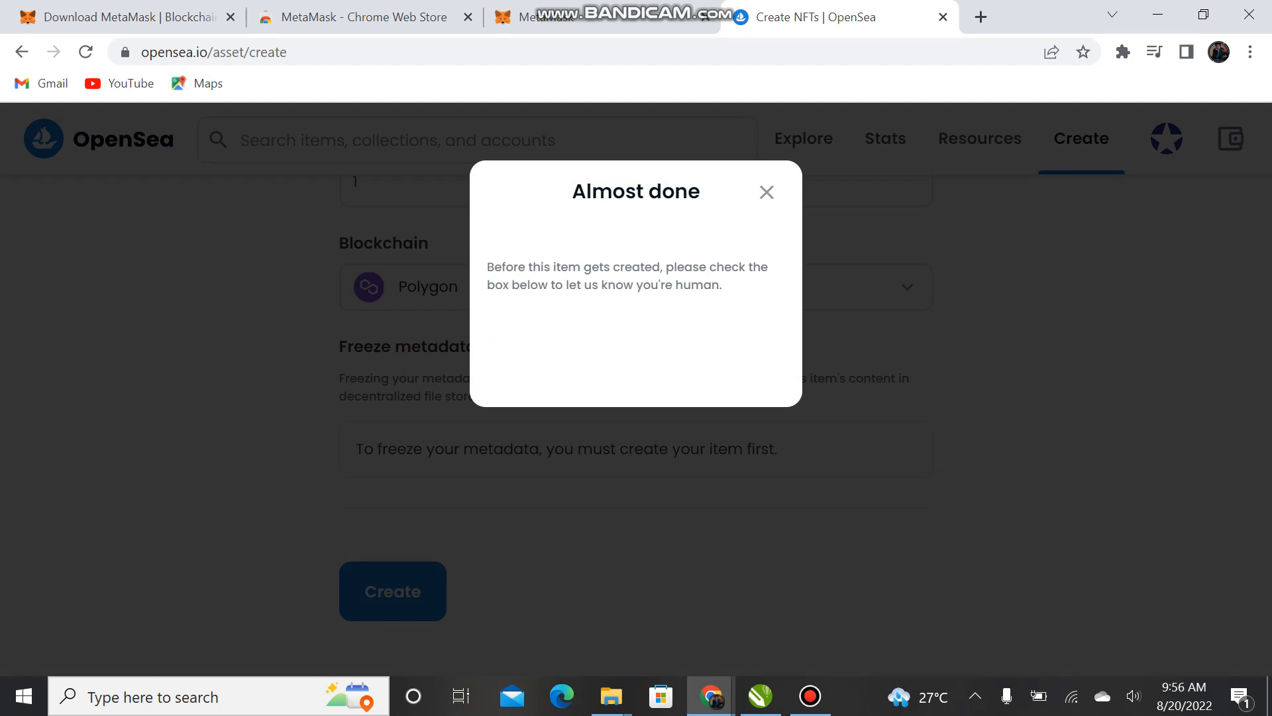
pyautogui.click(513, 343)
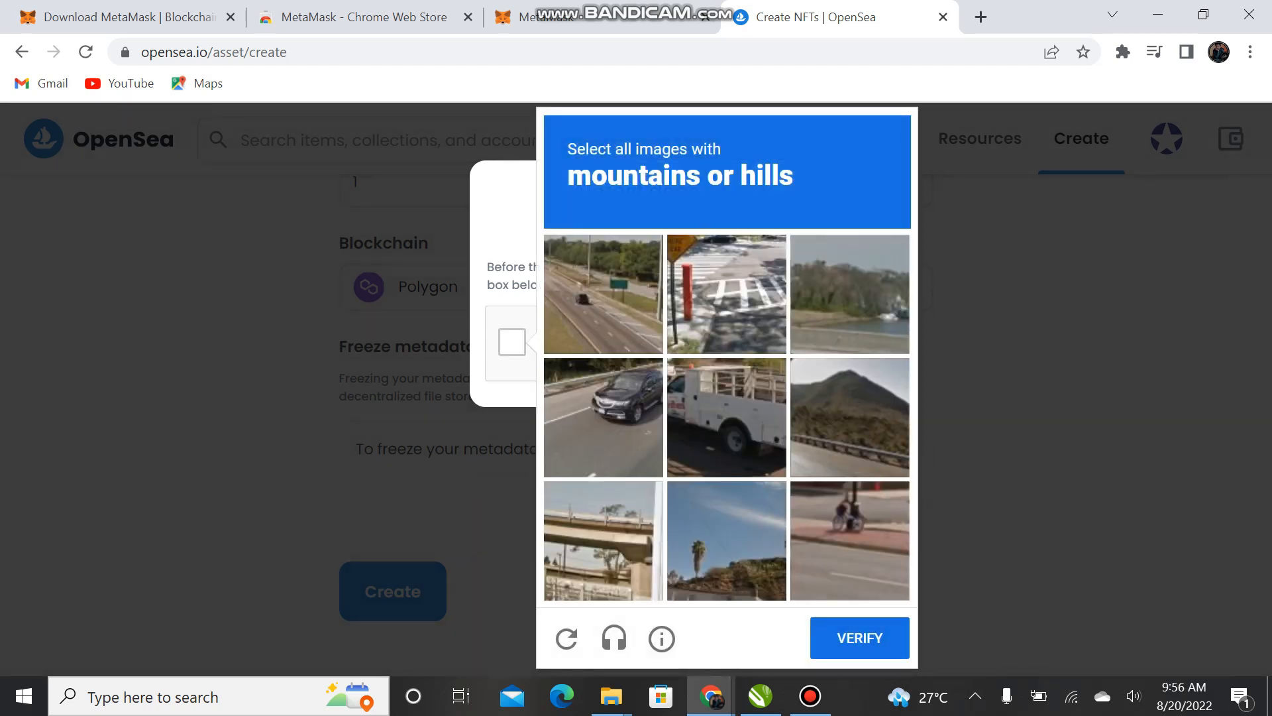
pyautogui.click(849, 418)
pyautogui.click(849, 294)
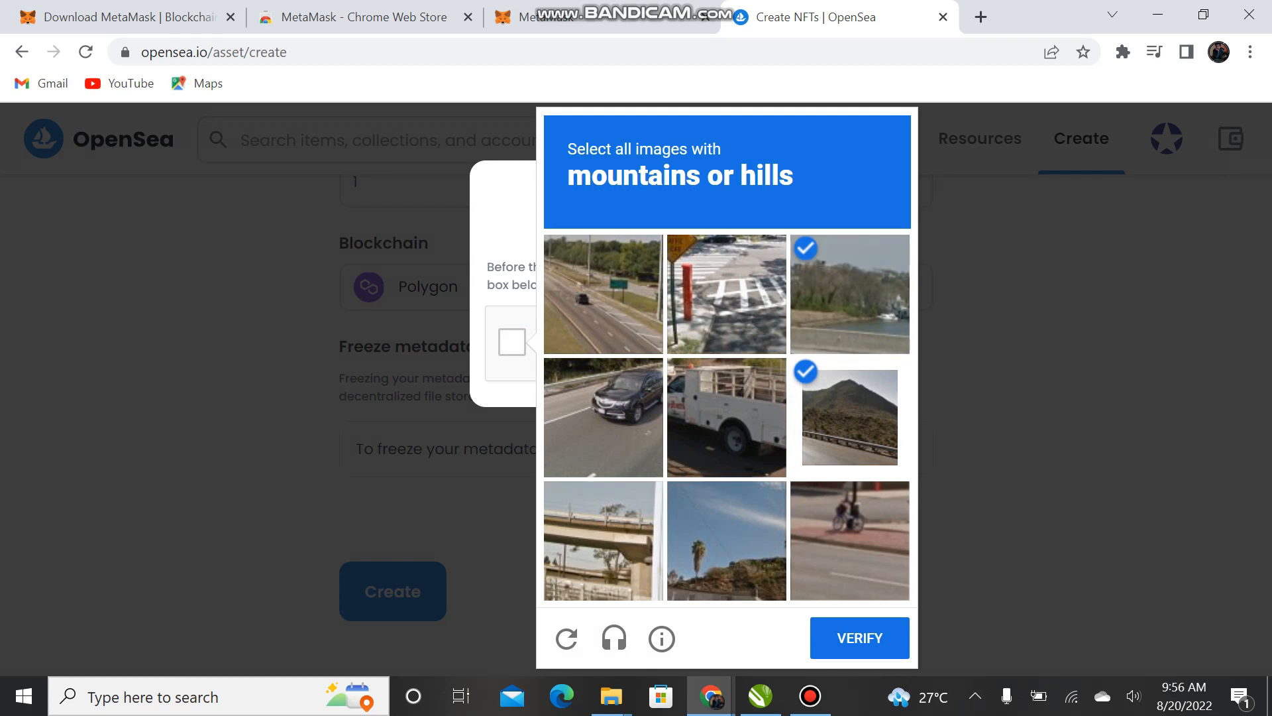
pyautogui.click(727, 540)
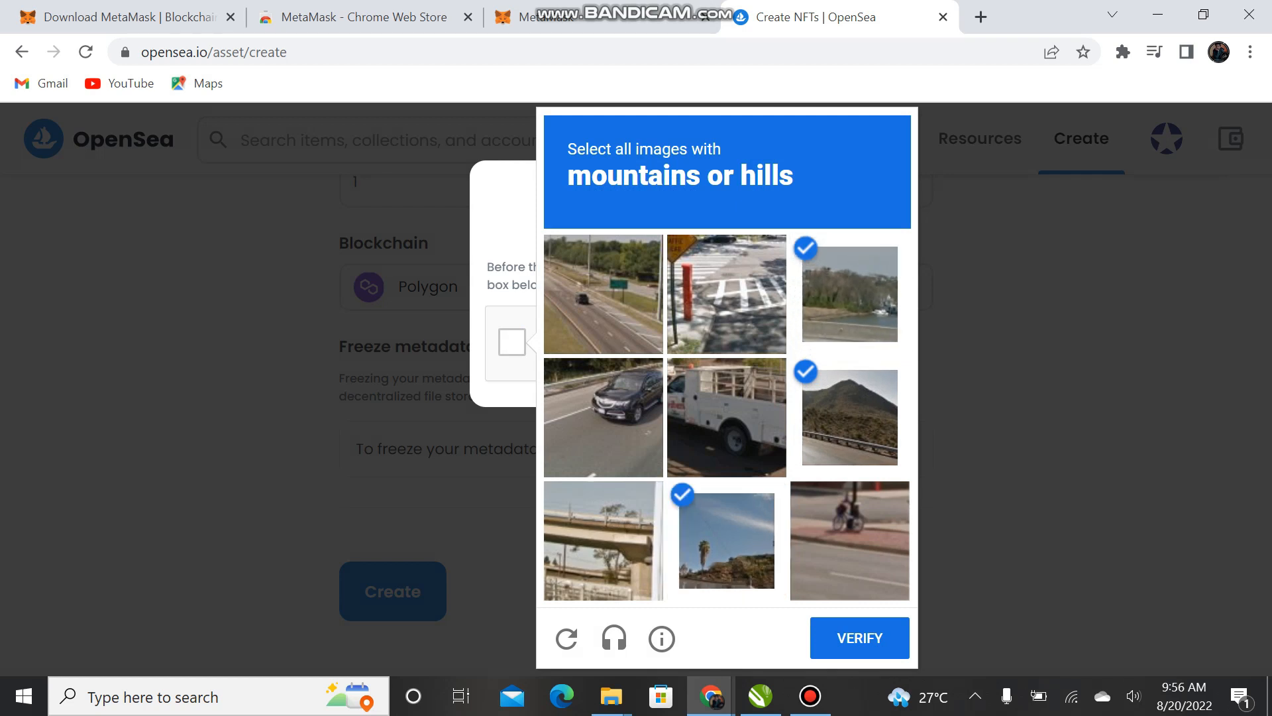
pyautogui.click(859, 638)
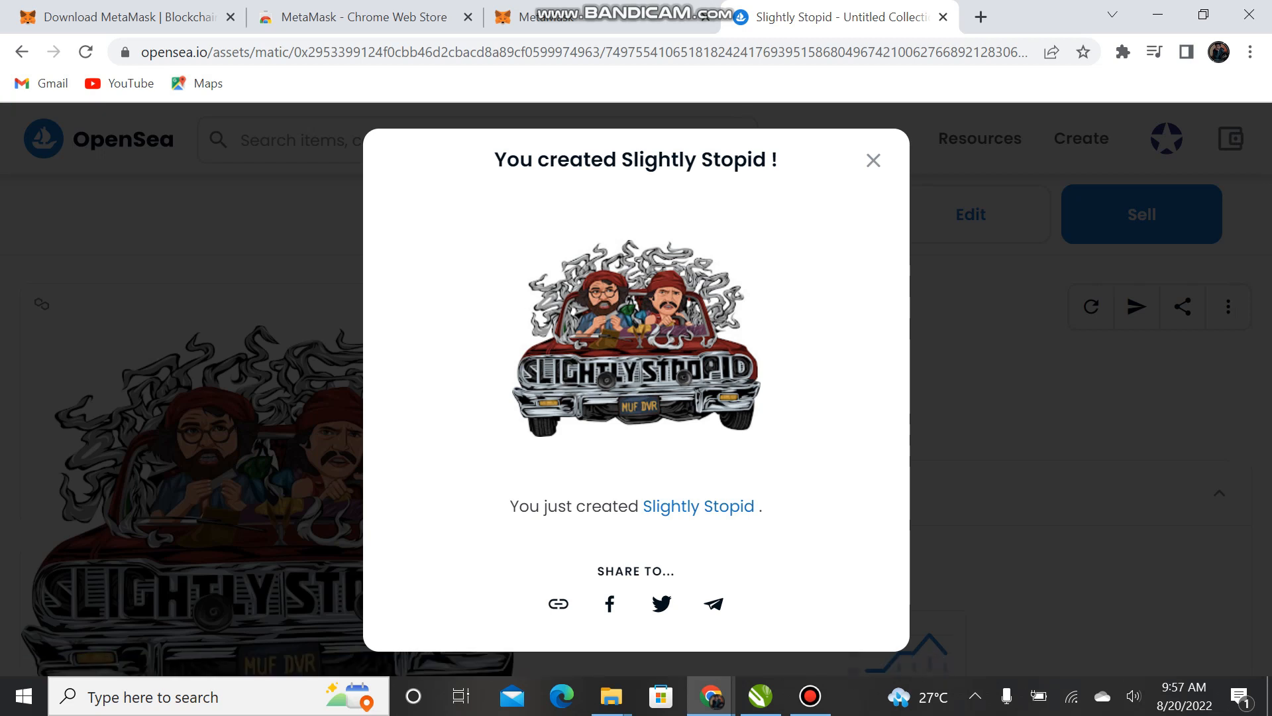
# Close the creation confirmation and examine the item's description and the time range options of its price history
pyautogui.click(873, 160)
pyautogui.scroll(-4, 728, 424)
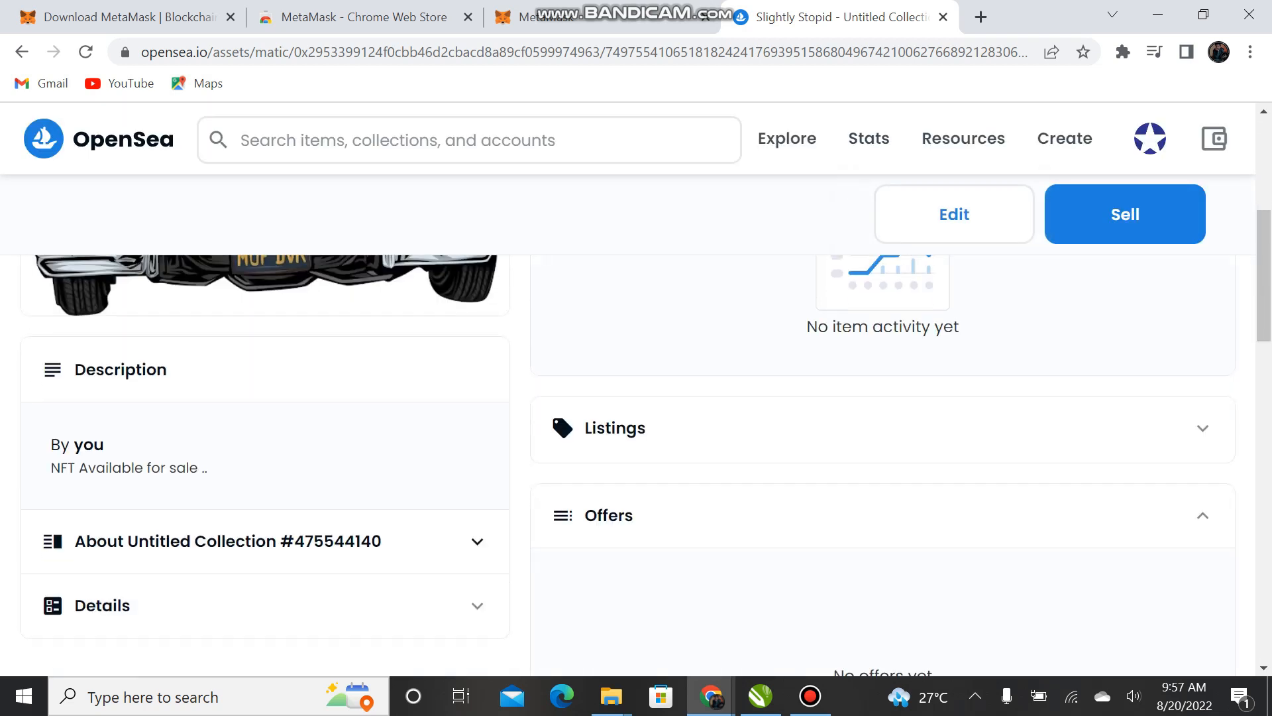
pyautogui.scroll(3, 729, 424)
pyautogui.click(677, 477)
pyautogui.scroll(-2, 678, 477)
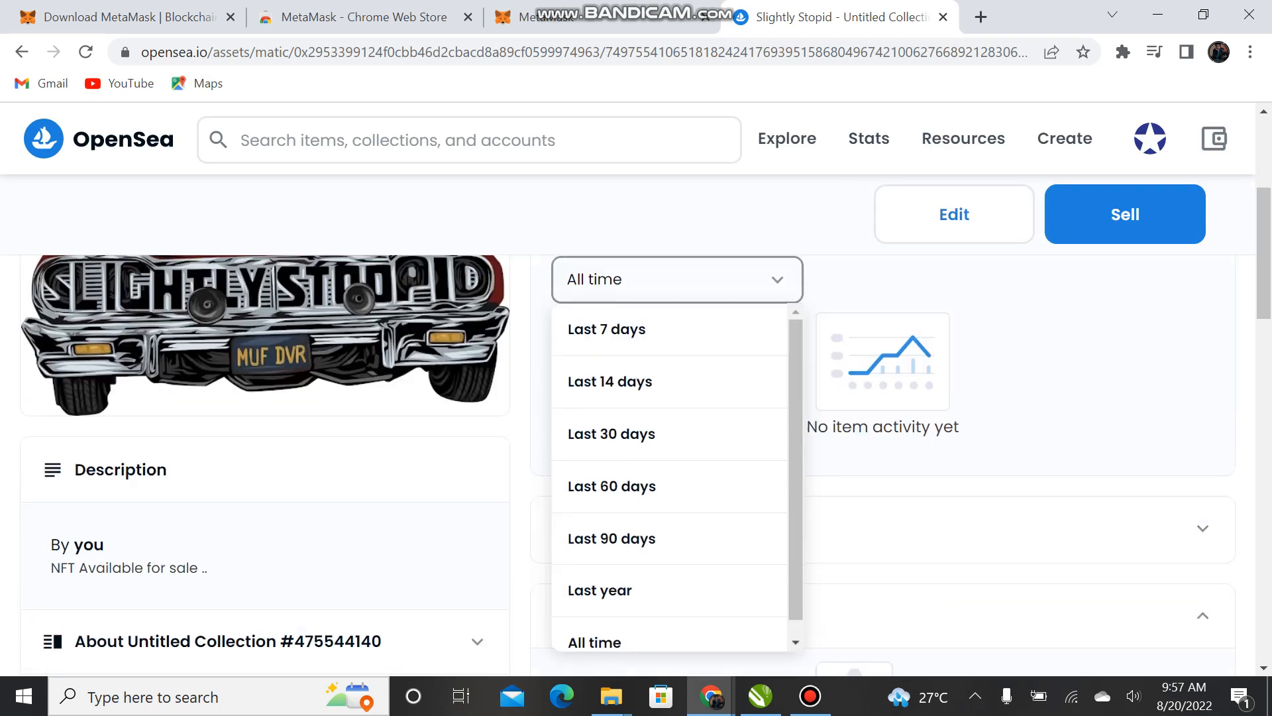
pyautogui.click(669, 332)
pyautogui.scroll(2, 669, 394)
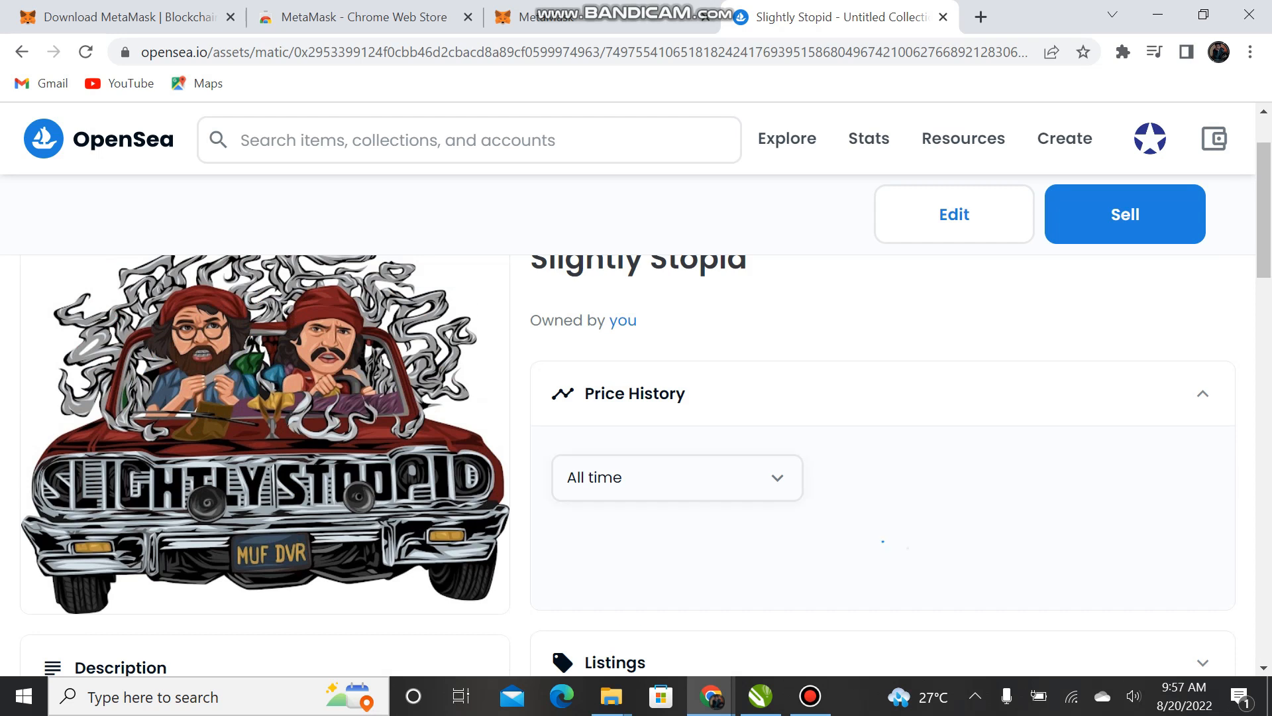
# Check the item's listings, leaving the Price History, Listings and Offers sections collapsed
pyautogui.click(669, 394)
pyautogui.click(669, 482)
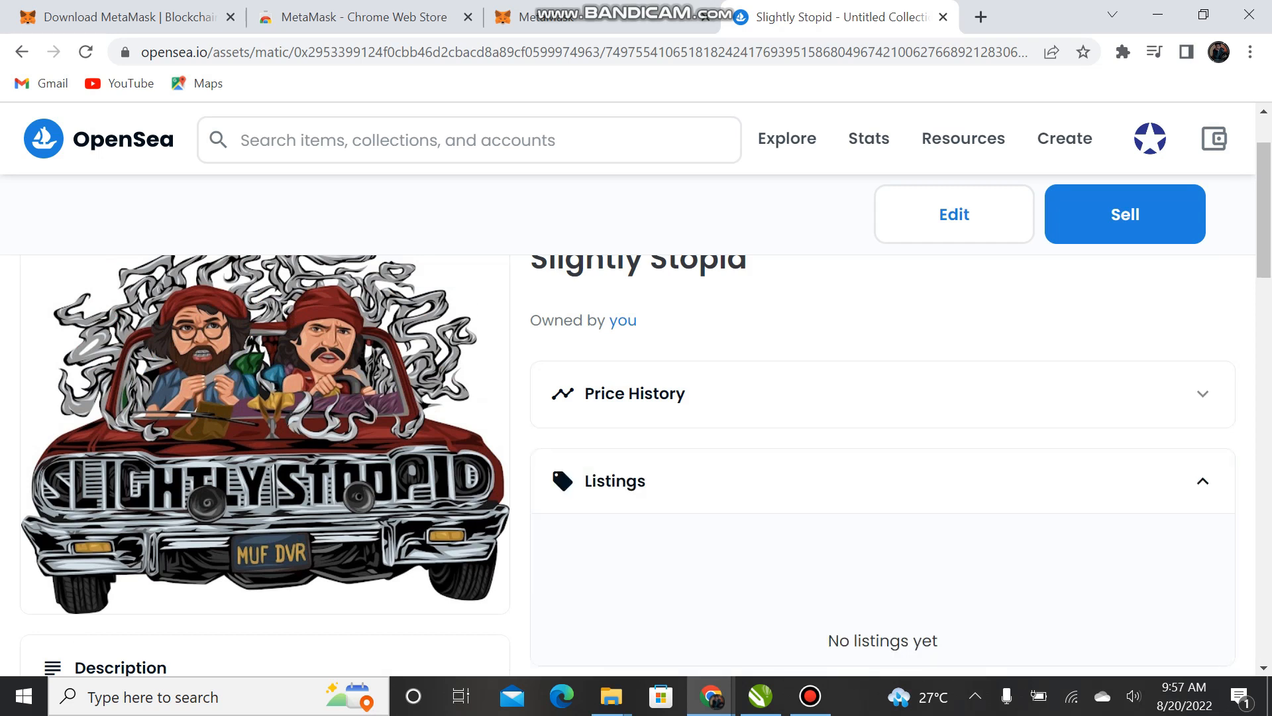
pyautogui.scroll(-1, 669, 464)
pyautogui.click(669, 382)
pyautogui.scroll(-1, 669, 381)
pyautogui.click(670, 370)
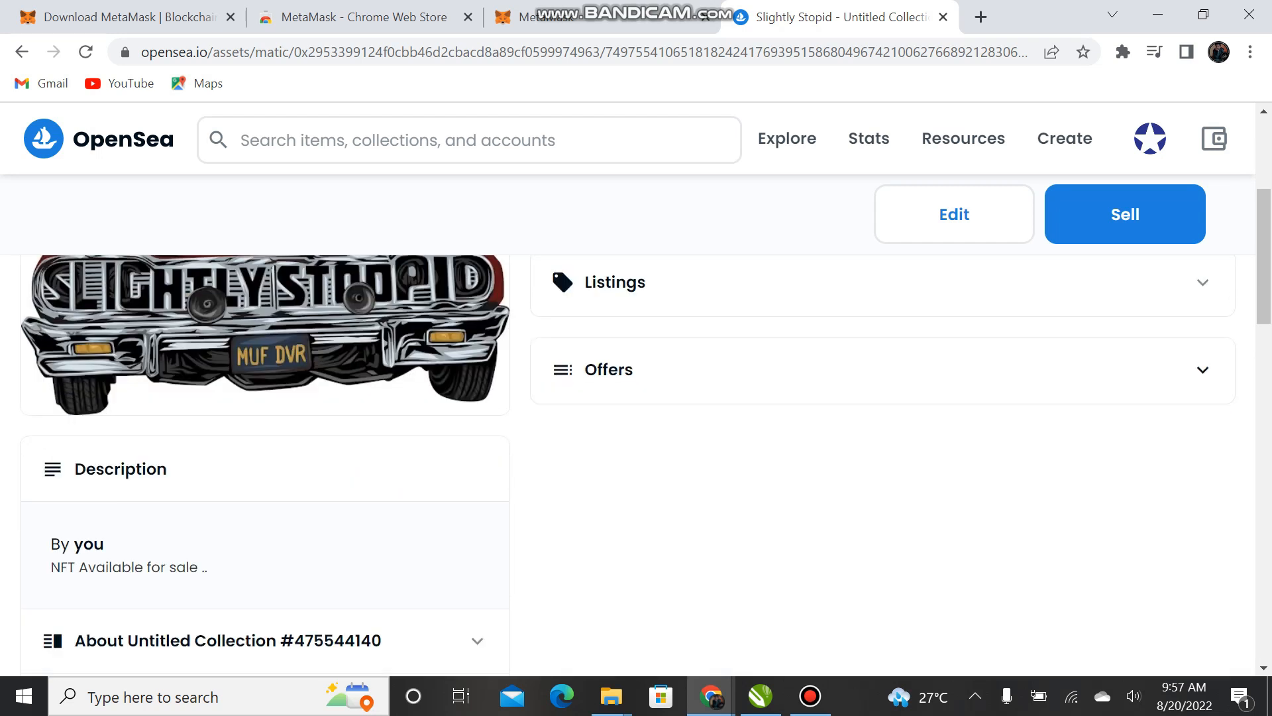
# View the owner's profile from the Slightly Stopid item page and return to the item
pyautogui.scroll(-3, 636, 464)
pyautogui.scroll(2, 636, 463)
pyautogui.scroll(-4, 636, 463)
pyautogui.scroll(6, 636, 464)
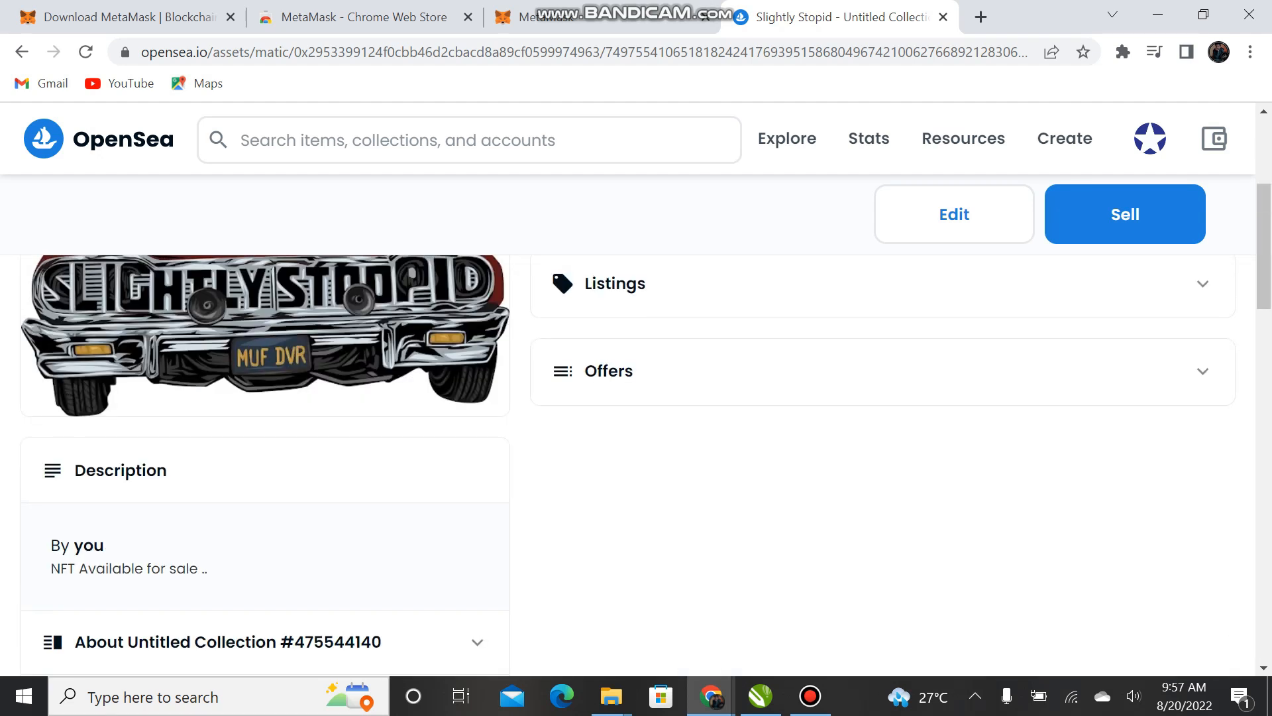
pyautogui.scroll(2, 636, 464)
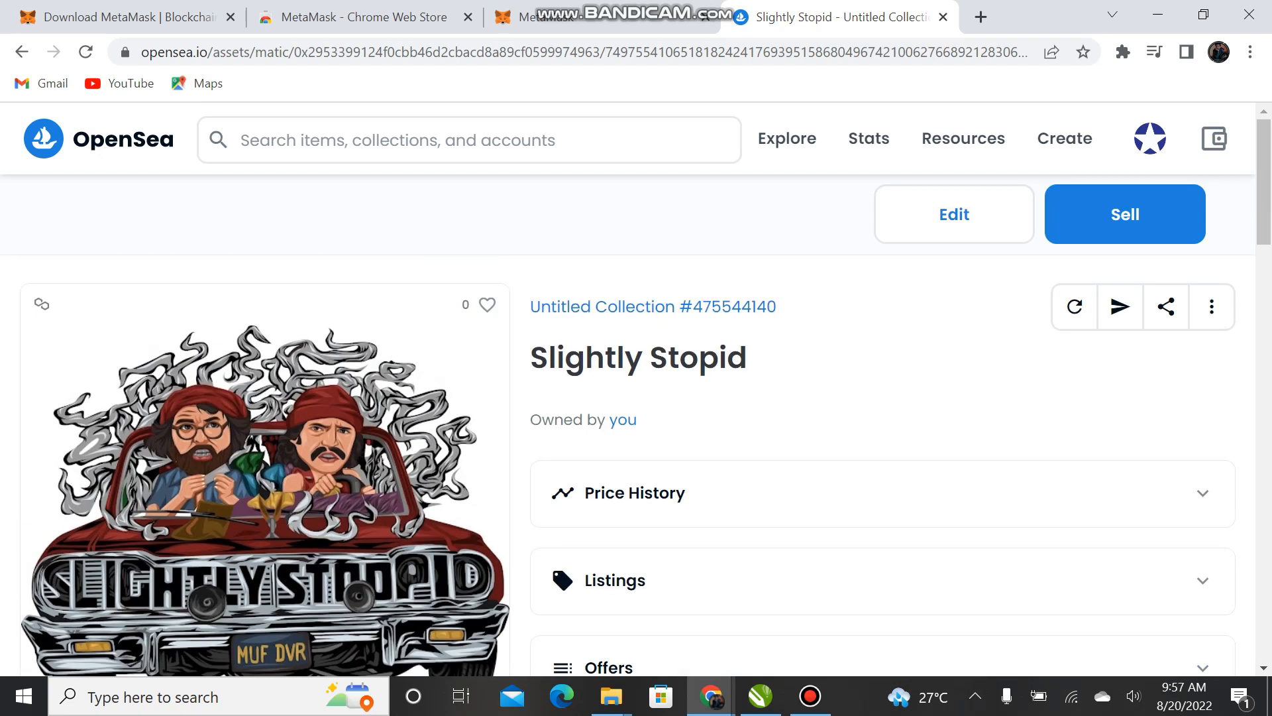
pyautogui.click(623, 419)
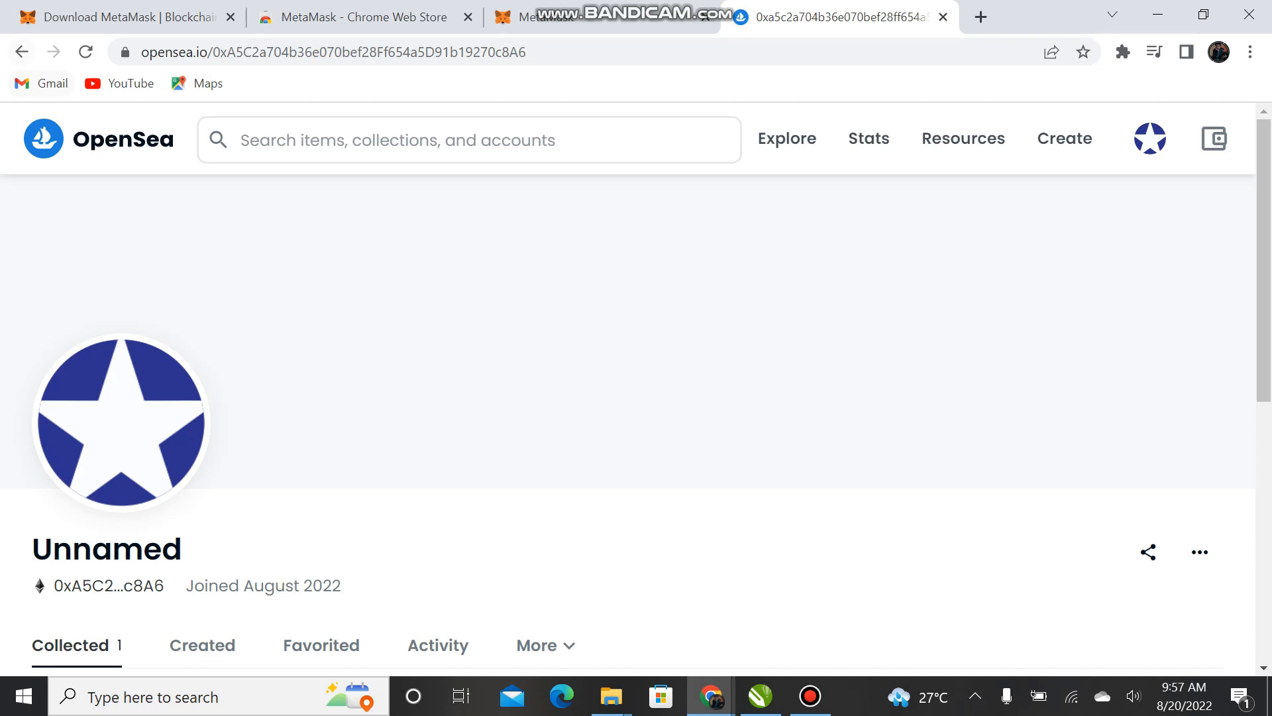
pyautogui.click(22, 52)
# Check the item's price history for the All time range
pyautogui.scroll(-4, 628, 424)
pyautogui.scroll(2, 628, 424)
pyautogui.scroll(-3, 628, 424)
pyautogui.scroll(3, 628, 424)
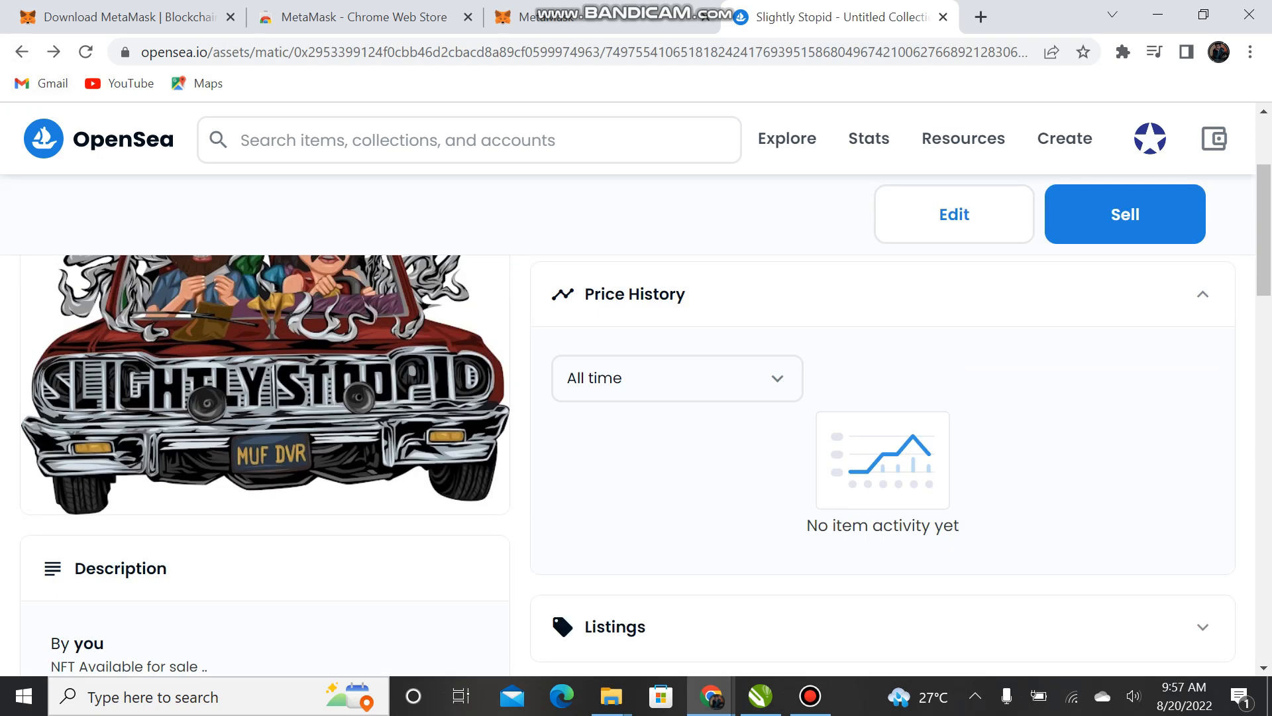
pyautogui.click(677, 378)
pyautogui.click(663, 427)
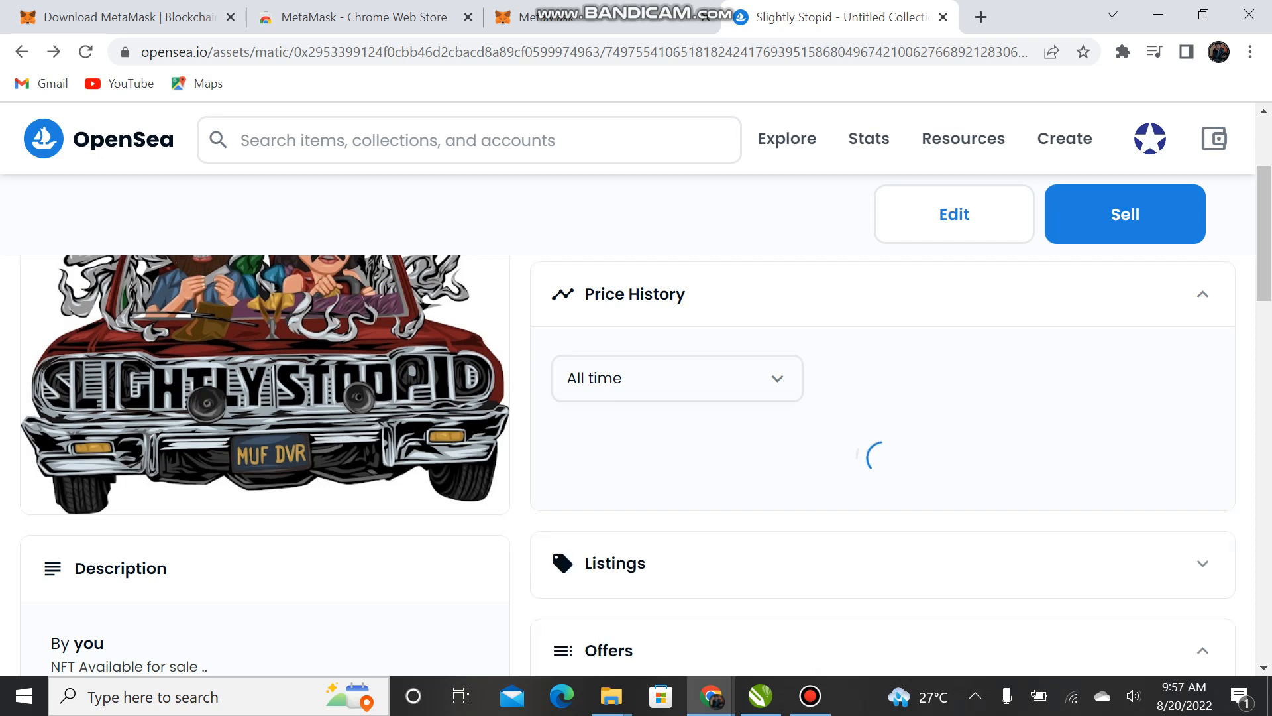
# Review the item's description, listings, offers, item activity and the section with more items from its collection
pyautogui.scroll(-3, 628, 424)
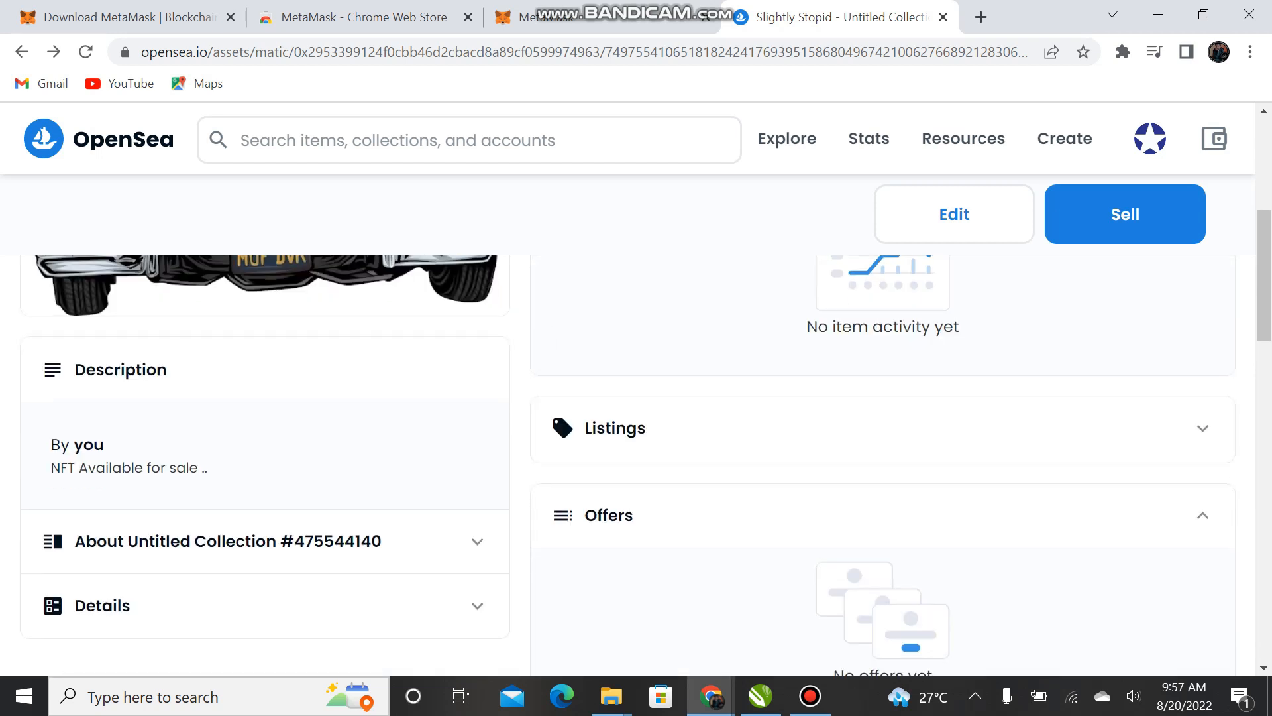
pyautogui.scroll(-5, 628, 424)
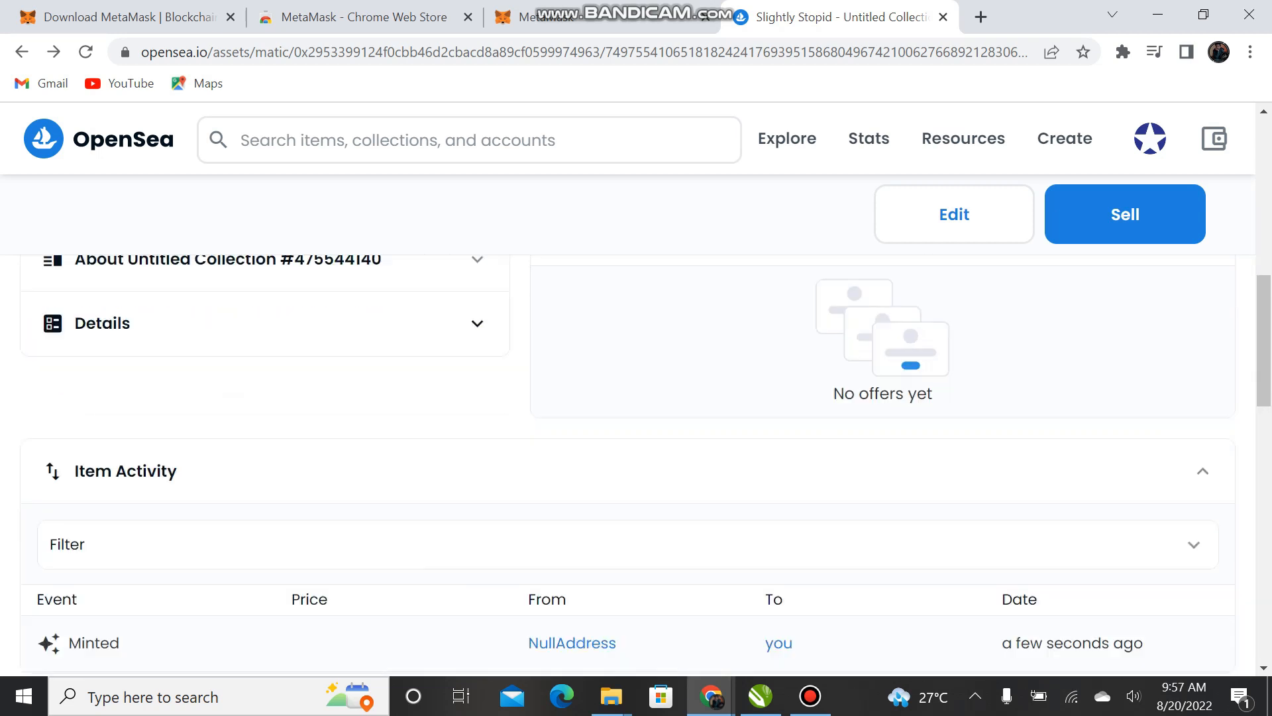
pyautogui.scroll(-4, 628, 424)
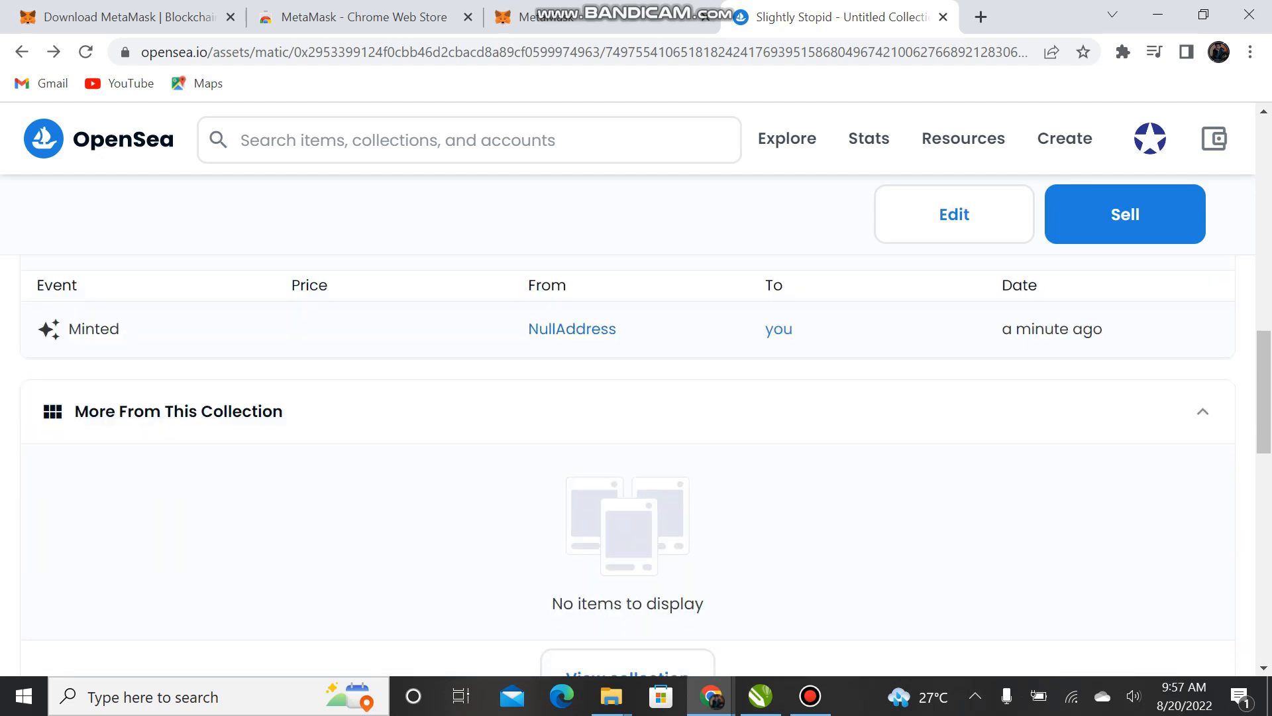
pyautogui.scroll(5, 628, 424)
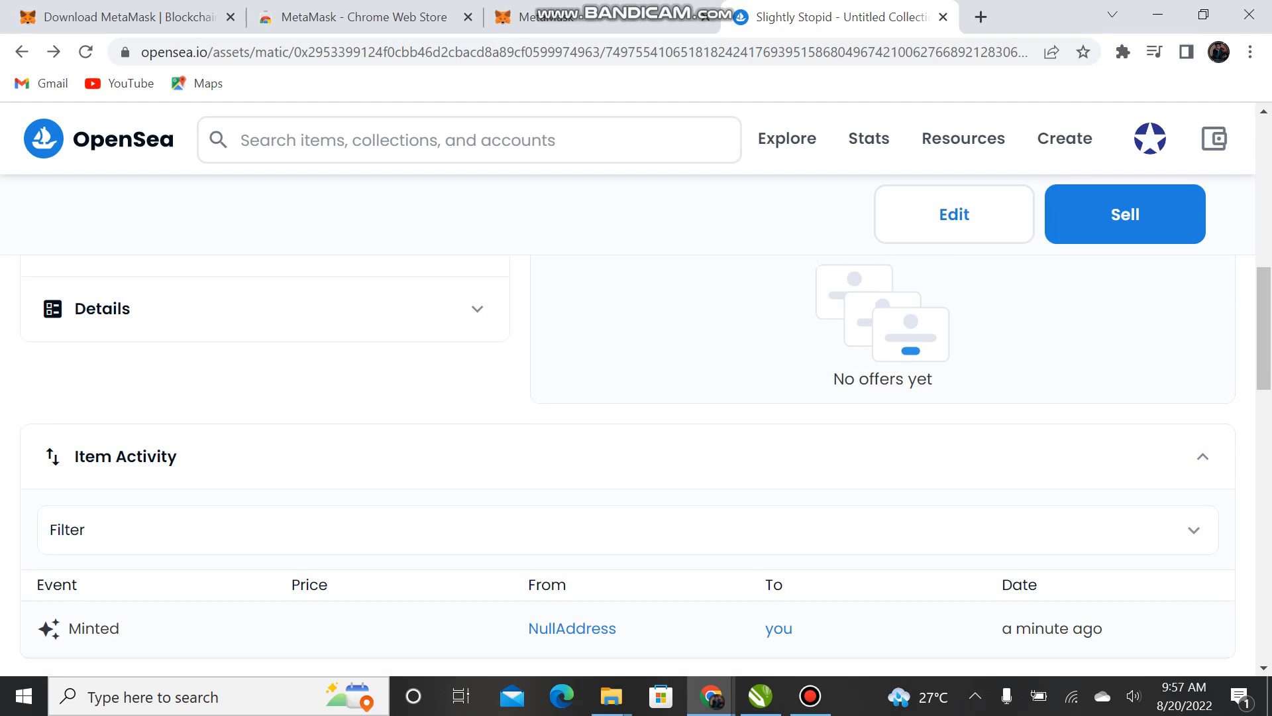
pyautogui.scroll(3, 636, 464)
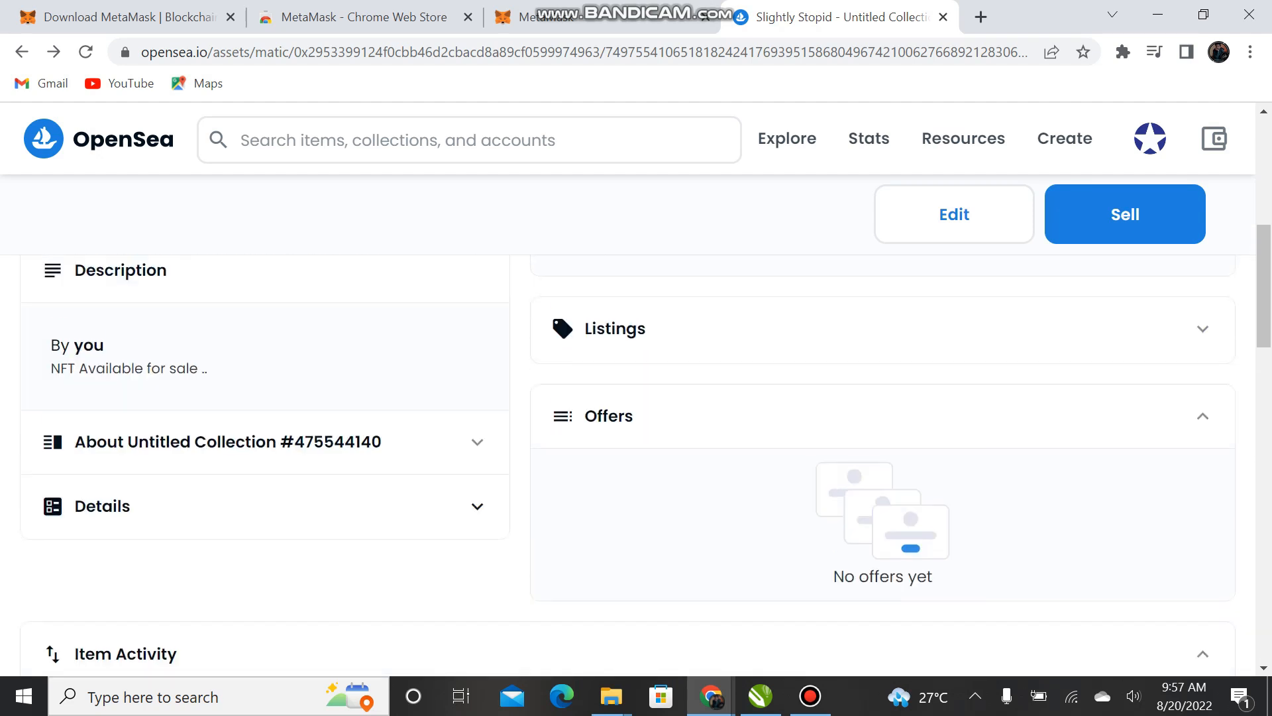
pyautogui.scroll(2, 636, 464)
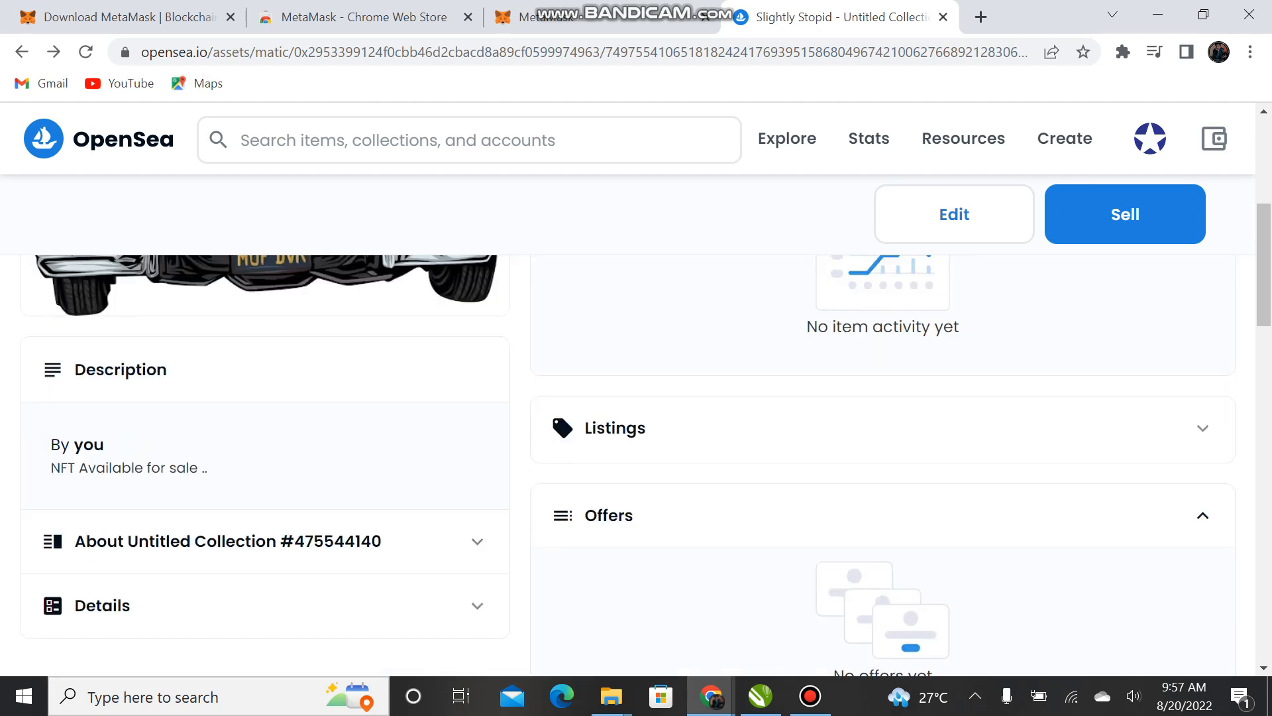
pyautogui.scroll(3, 636, 464)
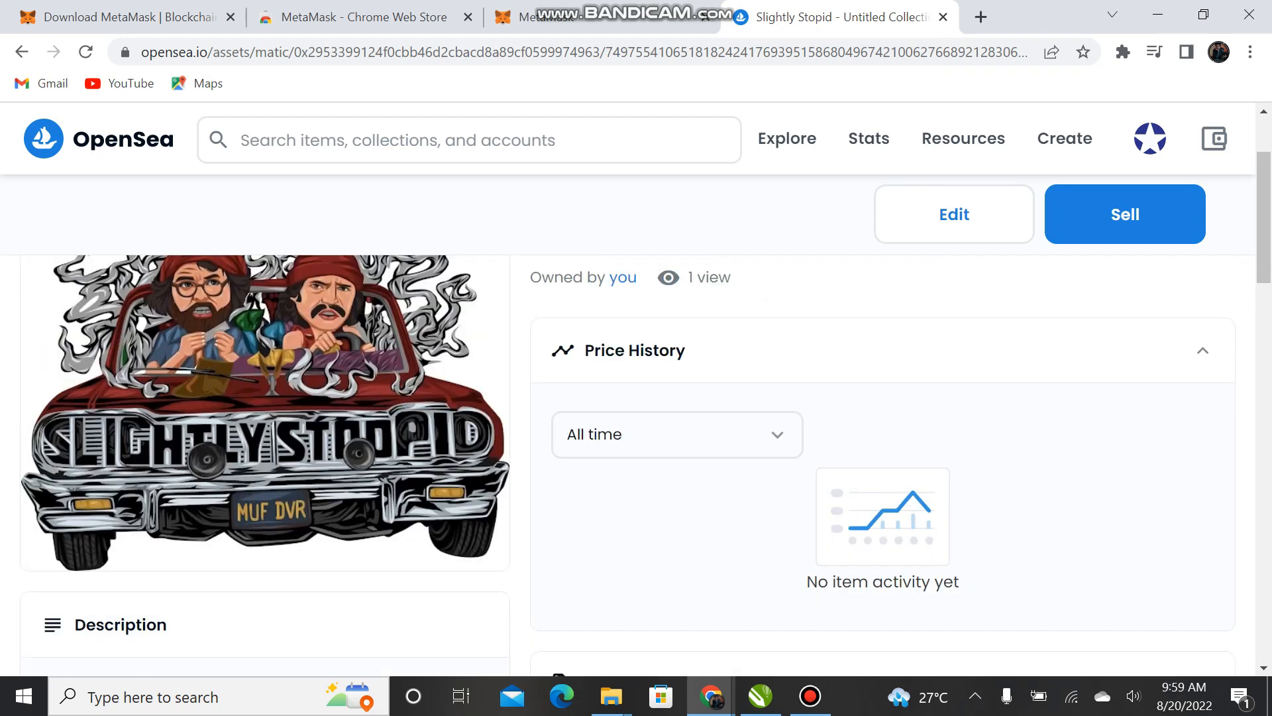
pyautogui.scroll(-4, 636, 463)
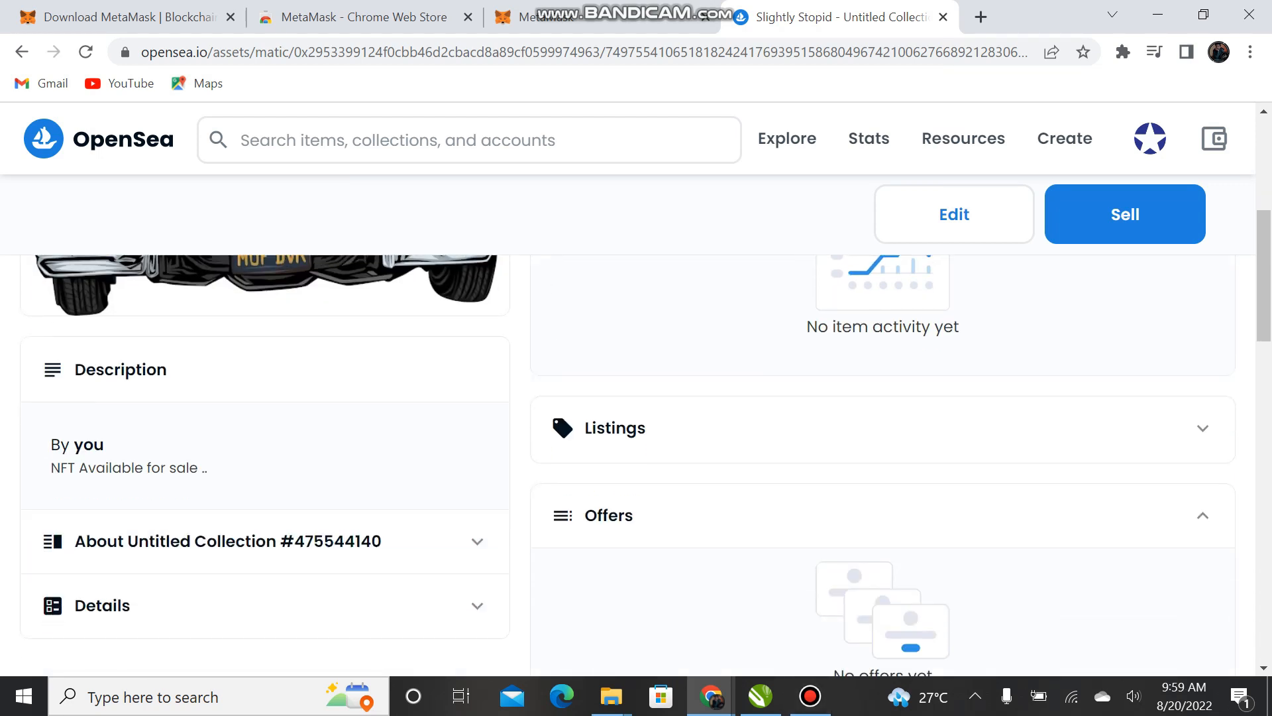
pyautogui.click(810, 696)
pyautogui.click(810, 696)
pyautogui.scroll(-2, 636, 464)
pyautogui.scroll(4, 636, 464)
pyautogui.scroll(3, 636, 397)
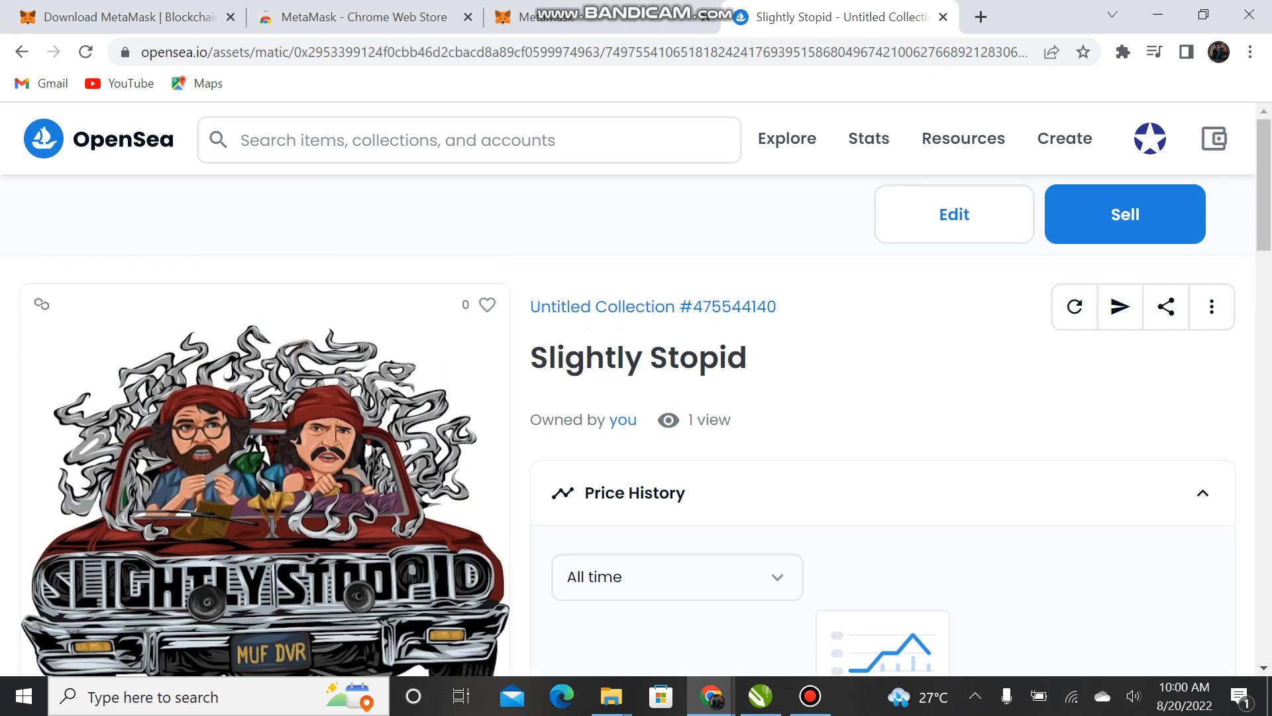
# Start a sale listing for Slightly Stopid with a price of 50 ETH and a duration of 7 days
pyautogui.click(1125, 214)
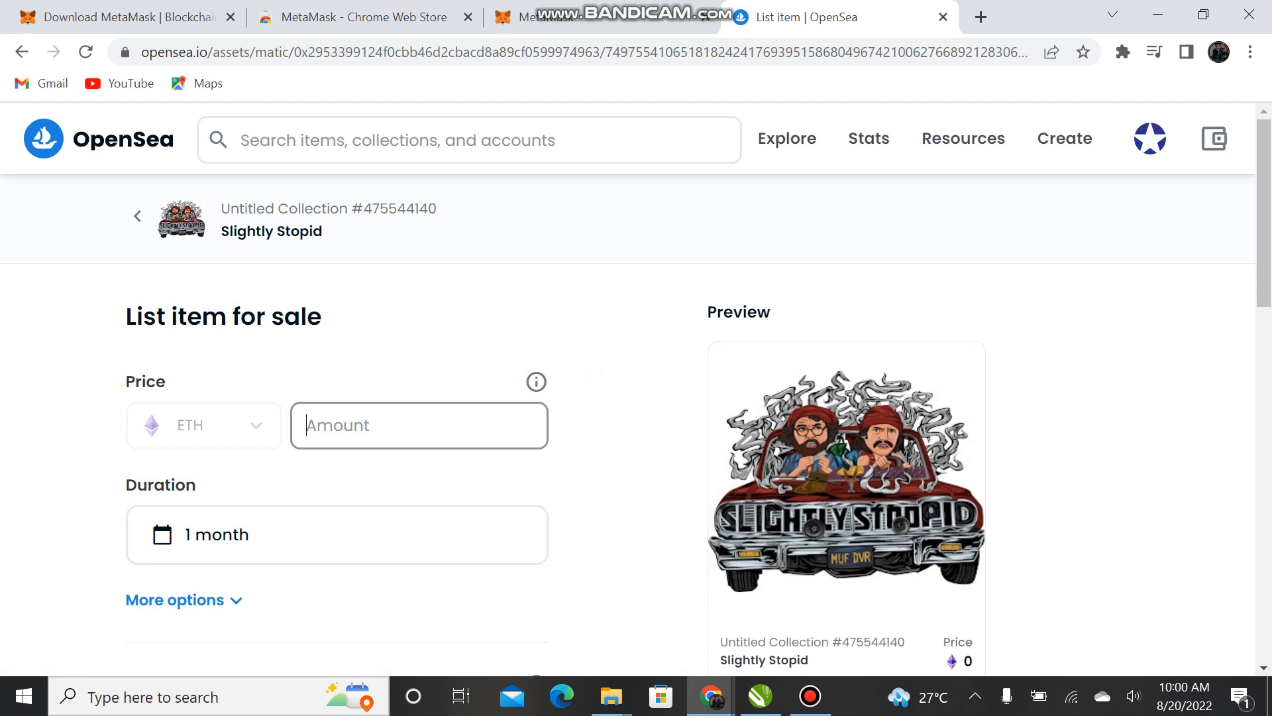
pyautogui.write('50')
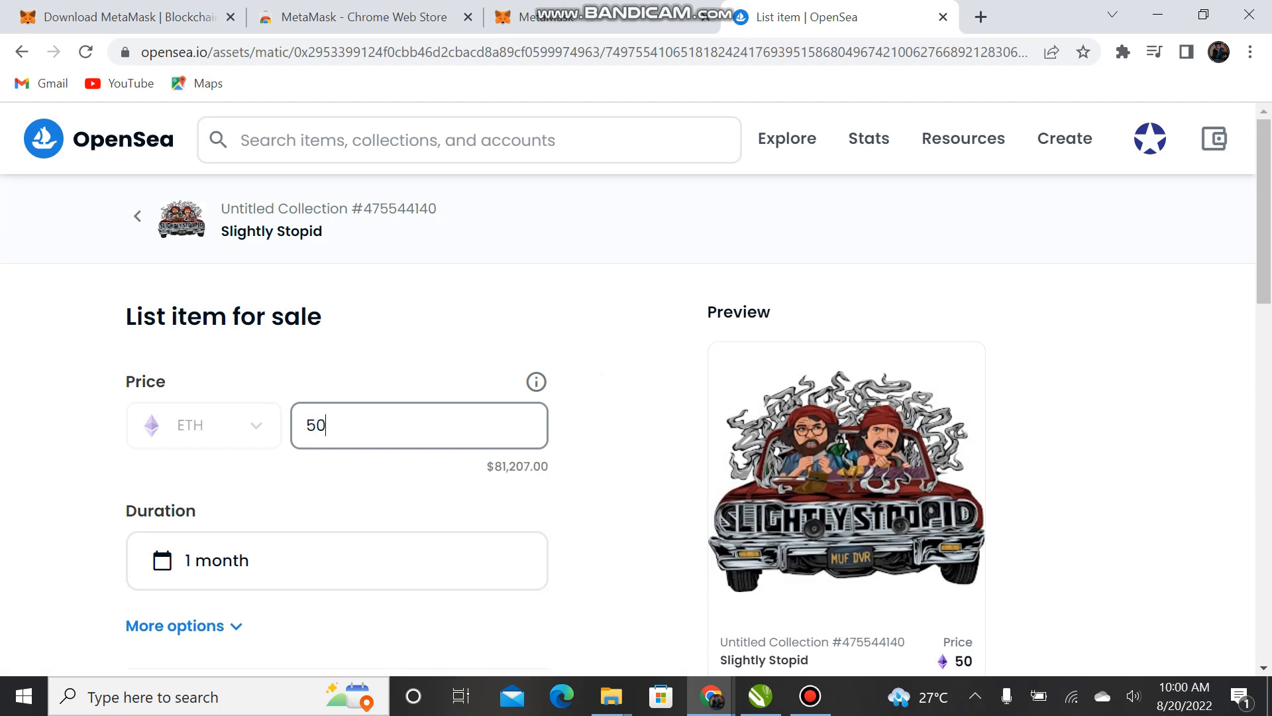
pyautogui.scroll(-3, 636, 424)
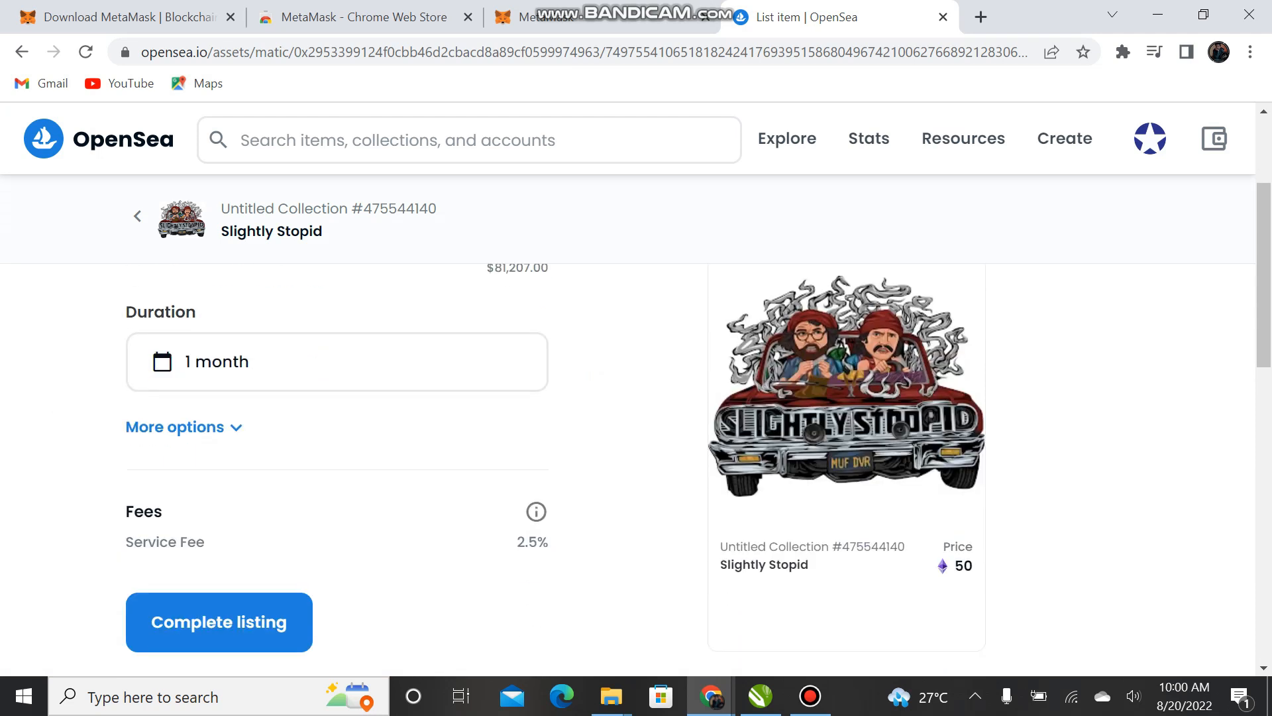
pyautogui.click(336, 361)
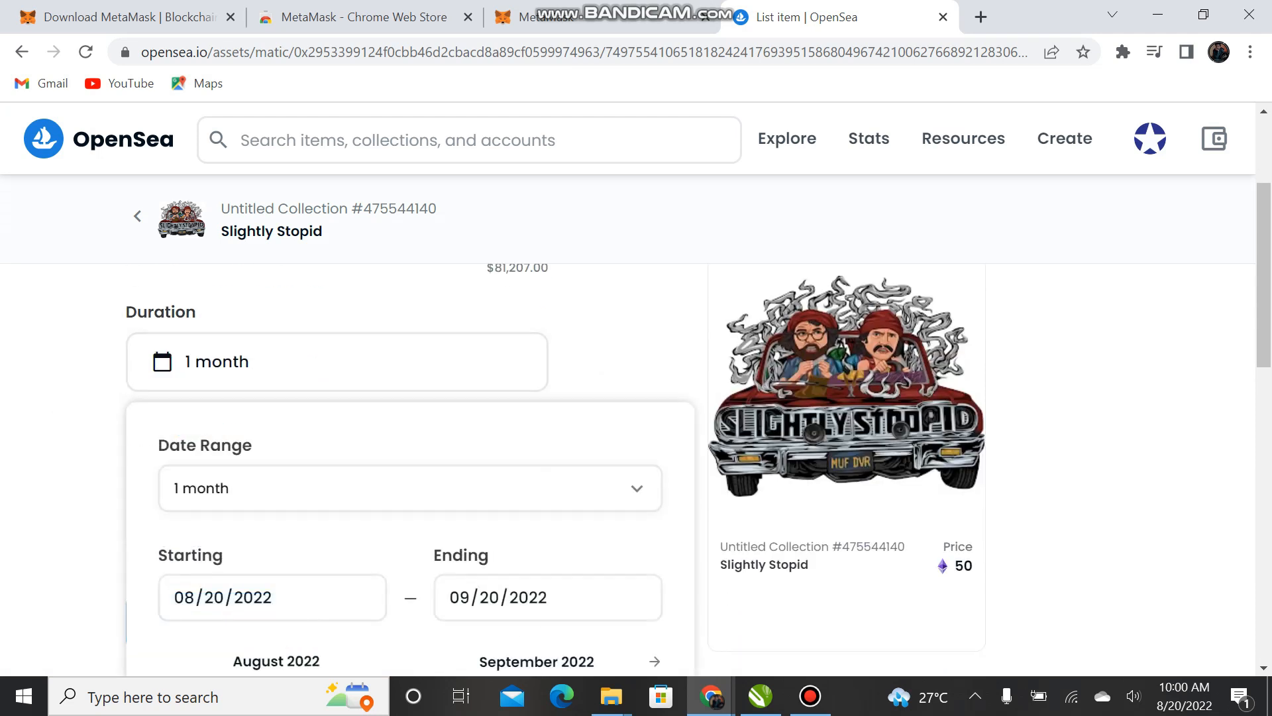
pyautogui.click(411, 488)
pyautogui.click(199, 281)
pyautogui.scroll(-3, 636, 424)
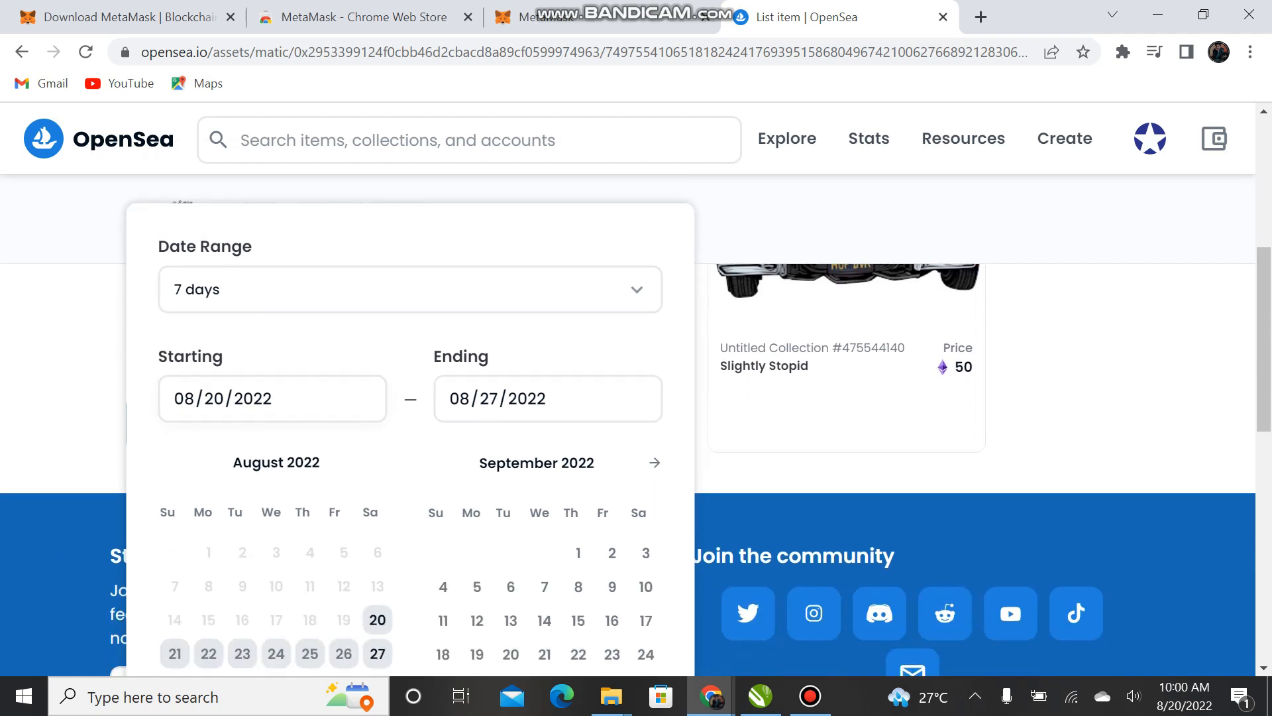
pyautogui.scroll(-5, 636, 424)
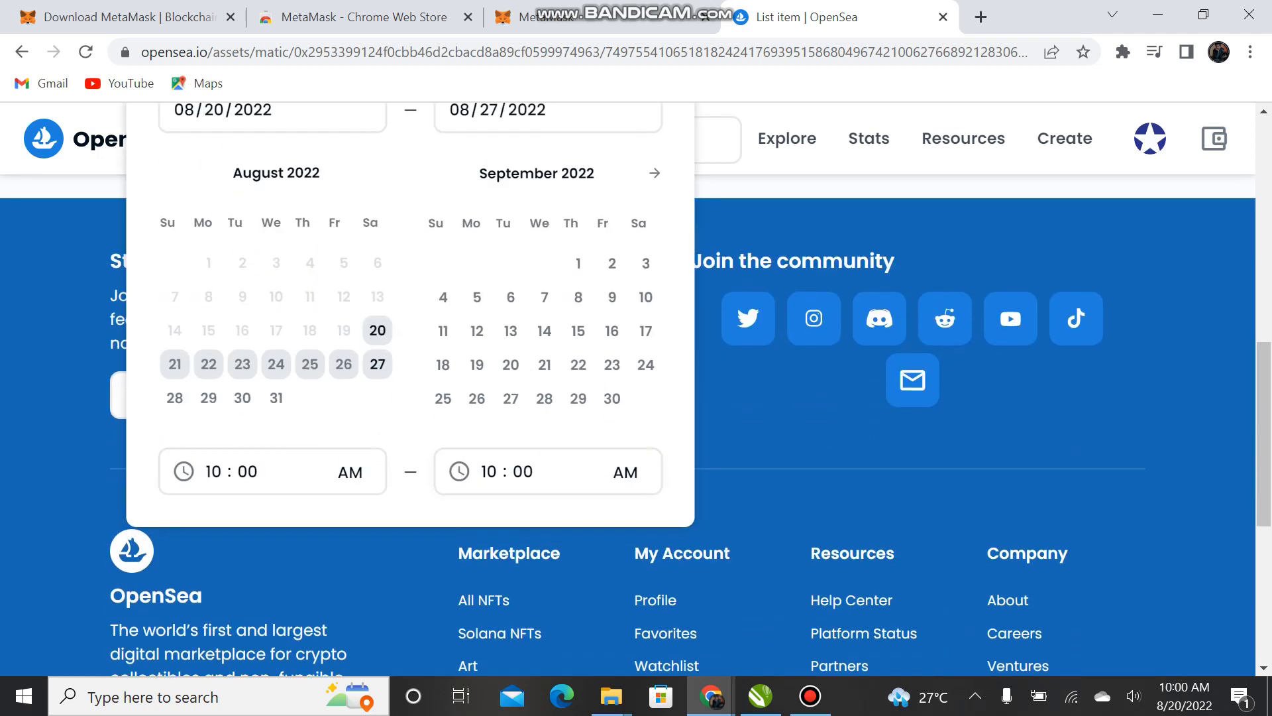
pyautogui.press('Escape')
pyautogui.scroll(7, 636, 424)
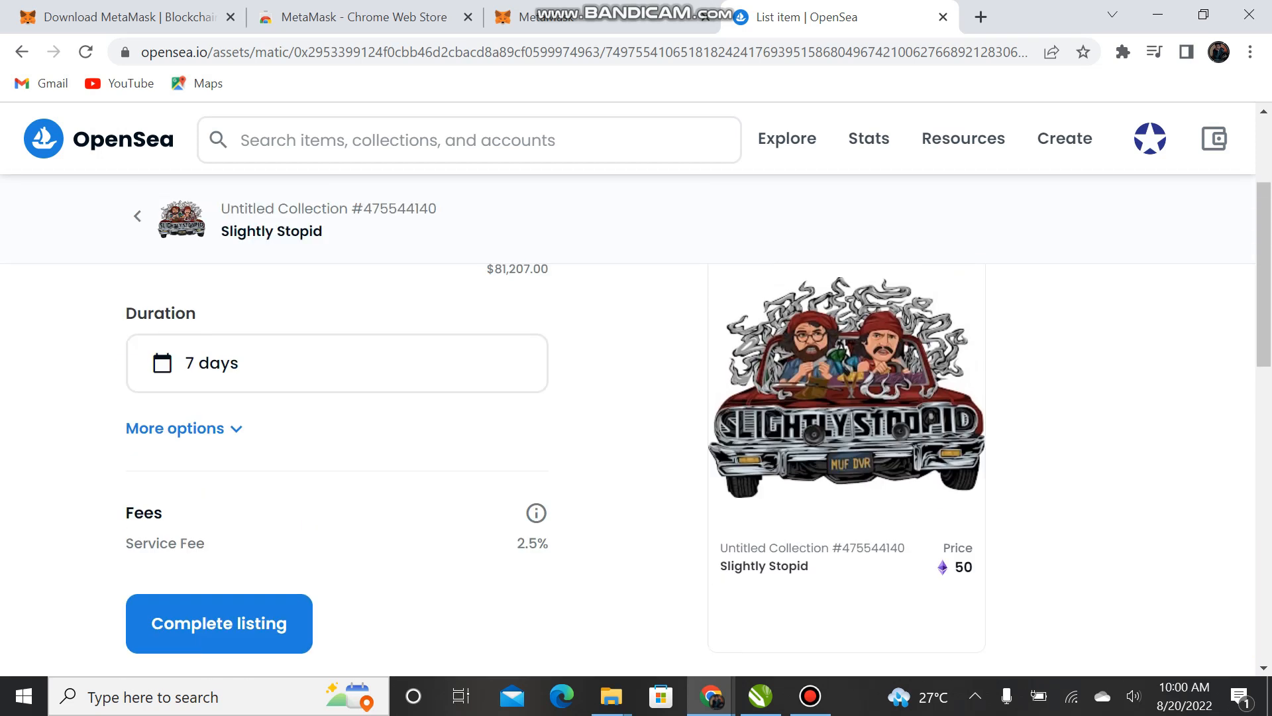
# Submit the listing for completion and review the wallet's signature request for approving the collection
pyautogui.scroll(2, 637, 424)
pyautogui.scroll(-2, 636, 424)
pyautogui.moveTo(809, 565); pyautogui.dragTo(720, 566)
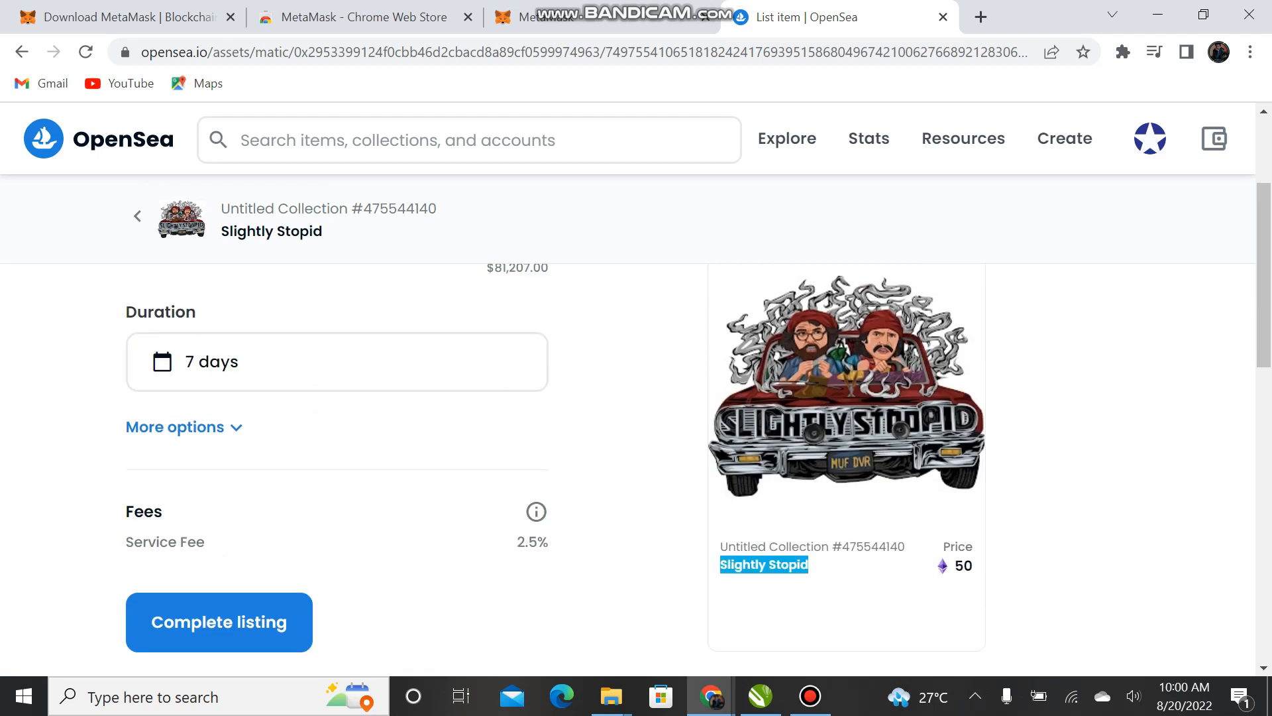
pyautogui.click(219, 622)
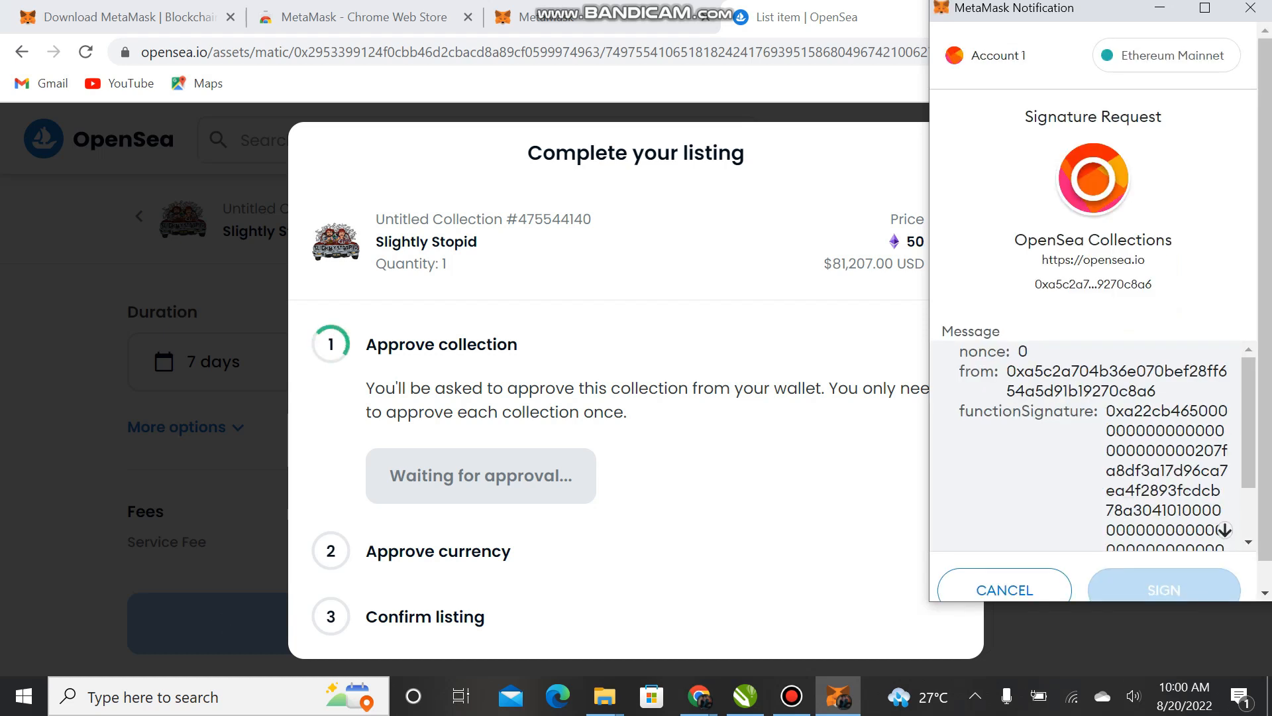
pyautogui.scroll(-3, 1093, 444)
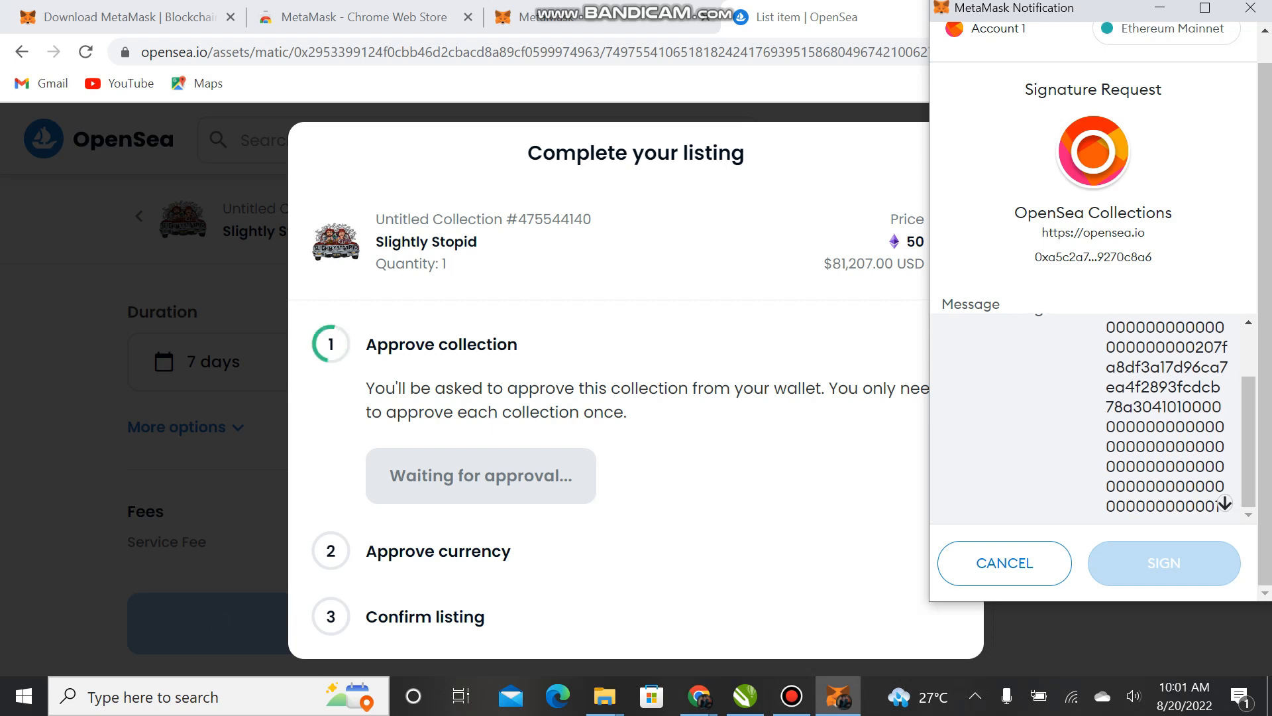
pyautogui.moveTo(528, 152); pyautogui.dragTo(745, 153)
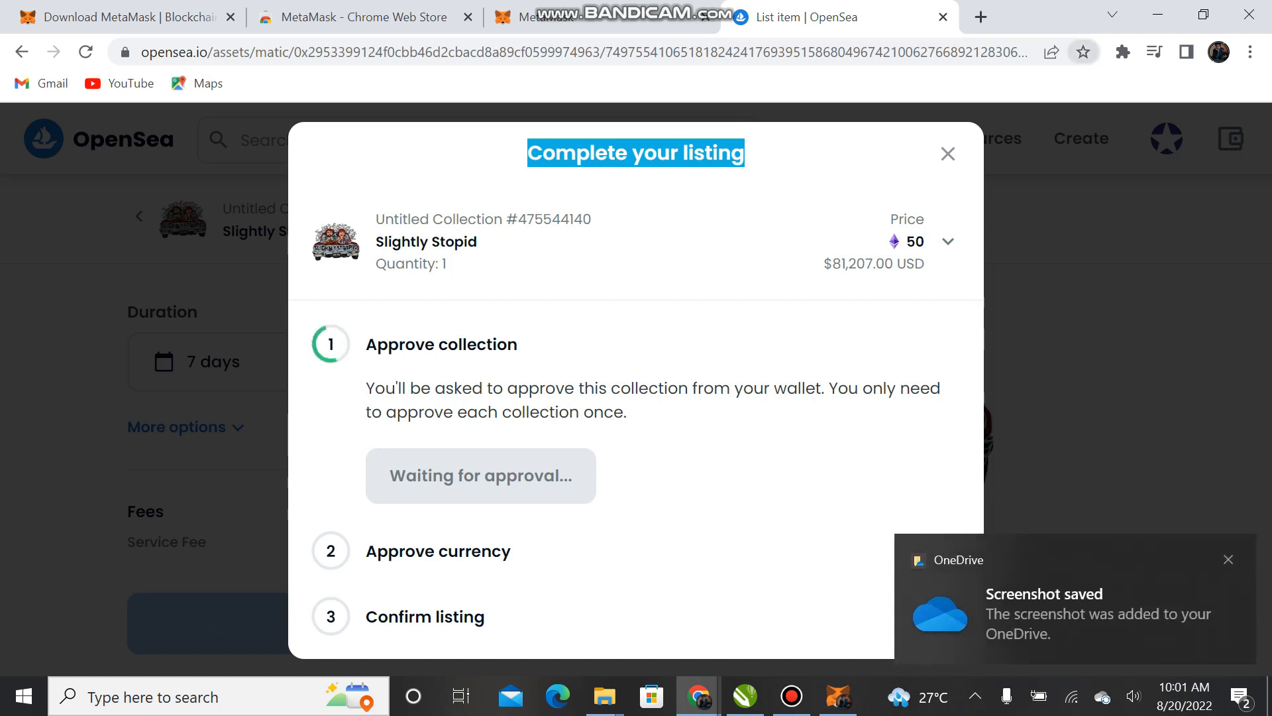
pyautogui.click(1075, 606)
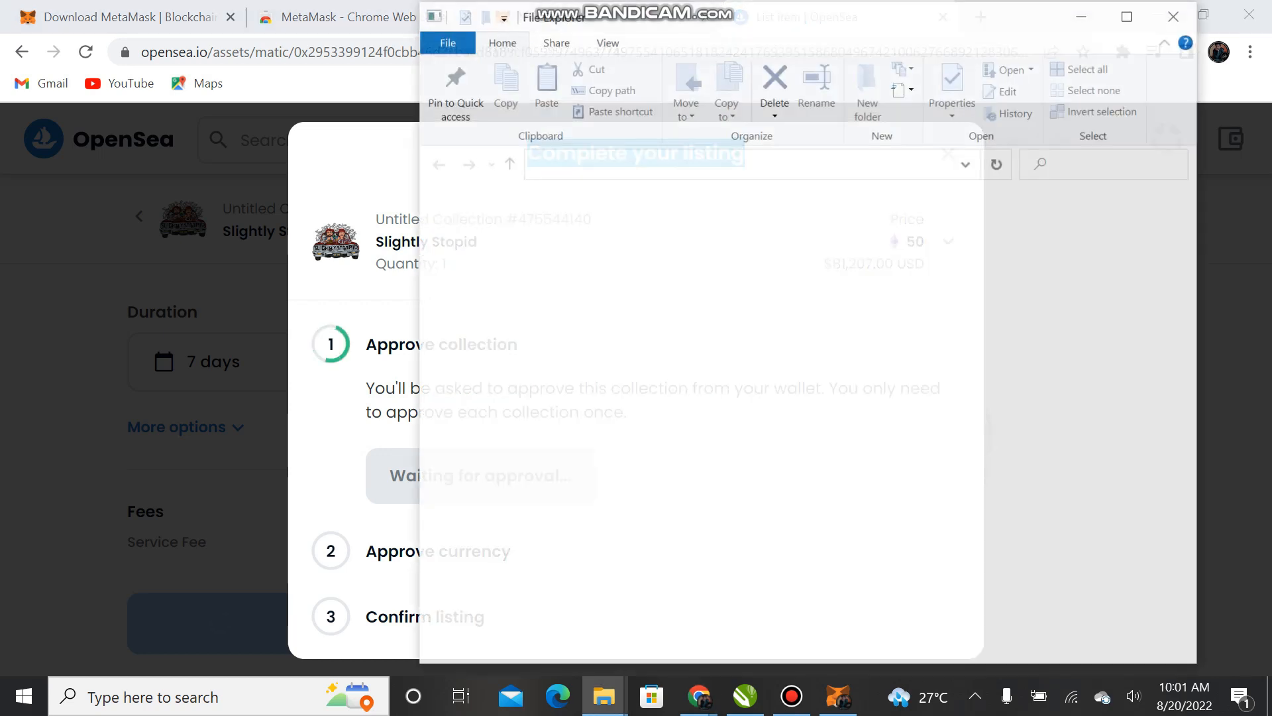
pyautogui.click(1176, 14)
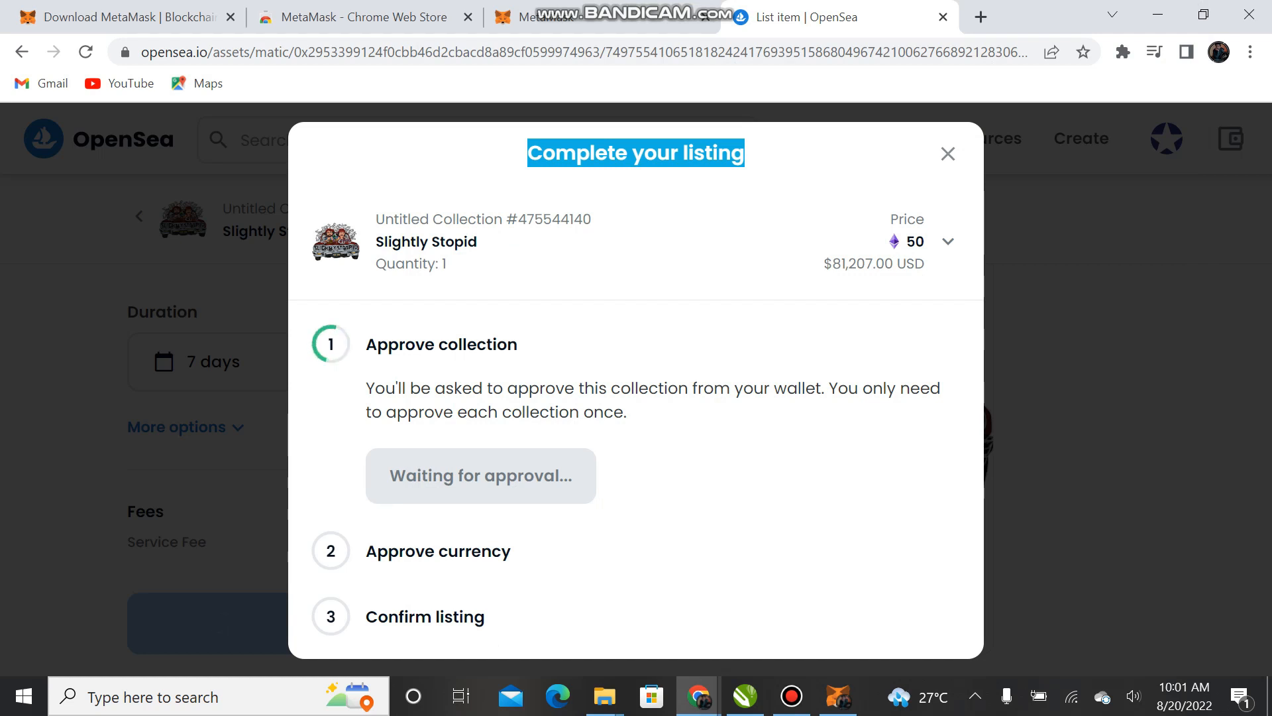
# Read the collection approval, currency approval and listing confirmation stages, and close the listing completion dialog
pyautogui.moveTo(830, 388); pyautogui.dragTo(627, 412)
pyautogui.moveTo(366, 388); pyautogui.dragTo(627, 412)
pyautogui.click(628, 414)
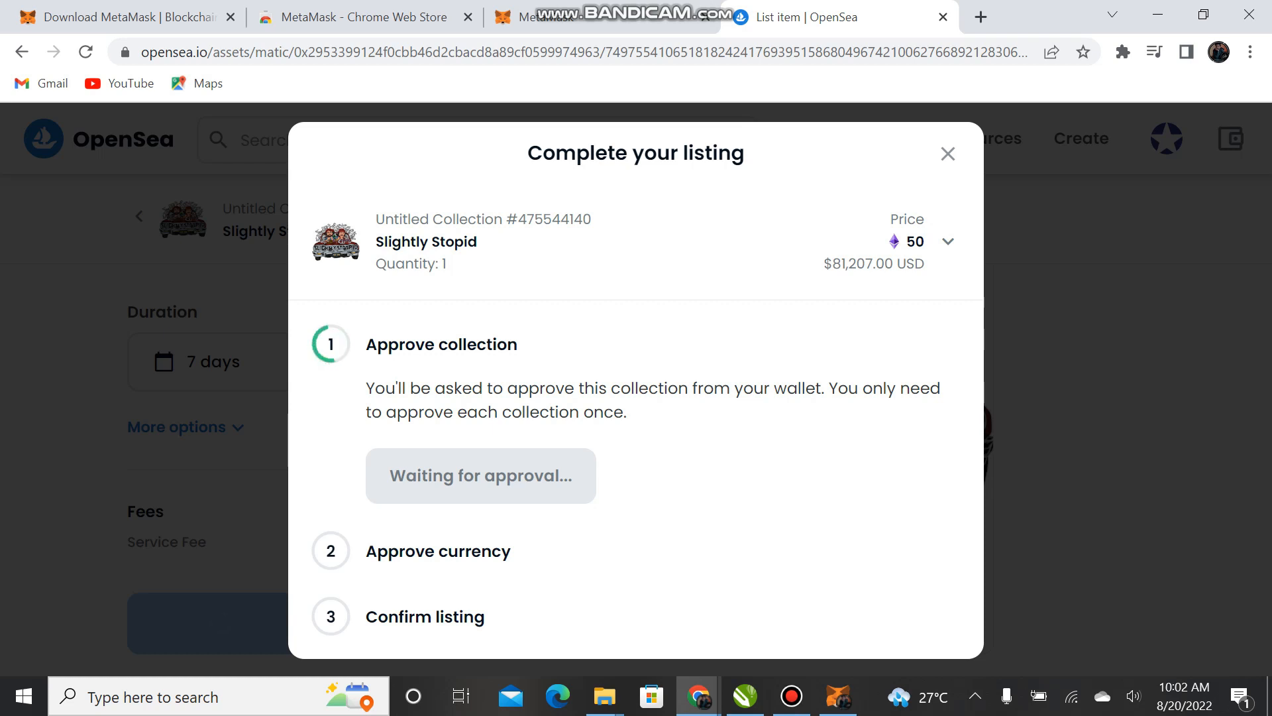
pyautogui.moveTo(366, 389); pyautogui.dragTo(677, 389)
pyautogui.click(678, 389)
pyautogui.moveTo(528, 154); pyautogui.dragTo(745, 153)
pyautogui.click(745, 153)
pyautogui.moveTo(326, 552); pyautogui.dragTo(510, 551)
pyautogui.moveTo(465, 618); pyautogui.dragTo(377, 617)
pyautogui.click(948, 154)
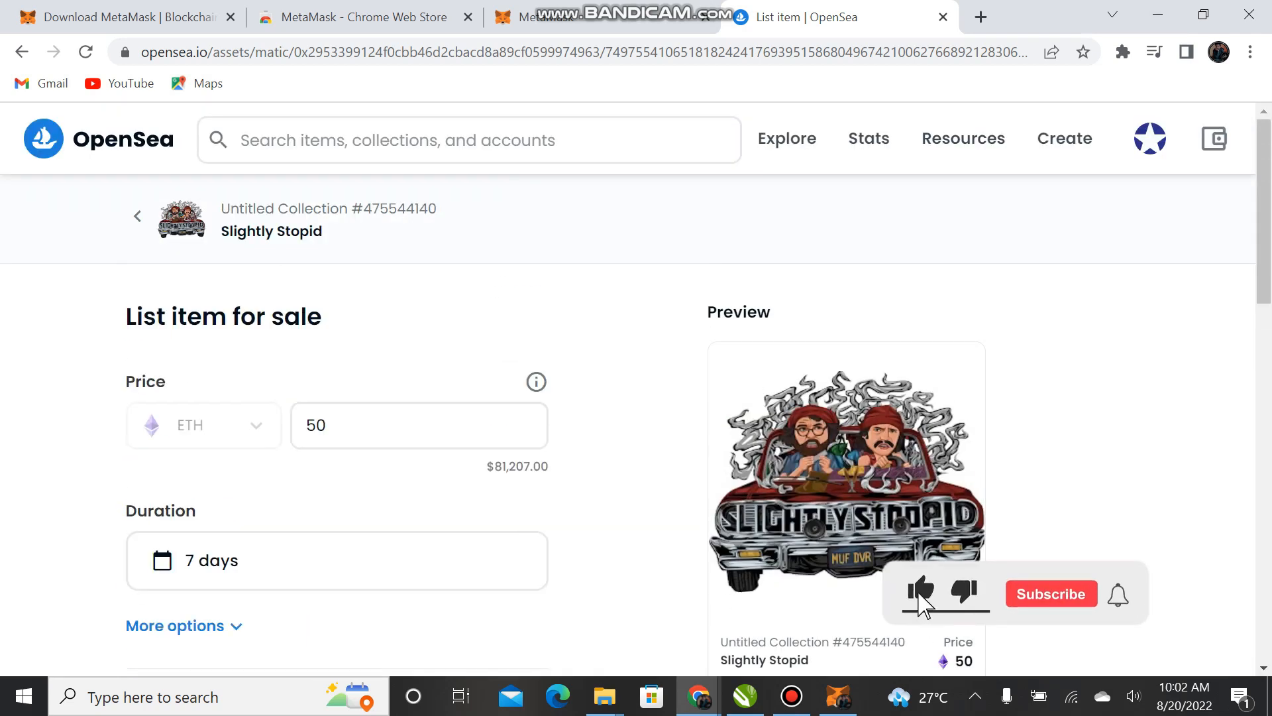
# Switch to CorelDRAW and add the artistic text "thanks for watching" in a blank area of the page
pyautogui.hotkey('alt', 'Tab')
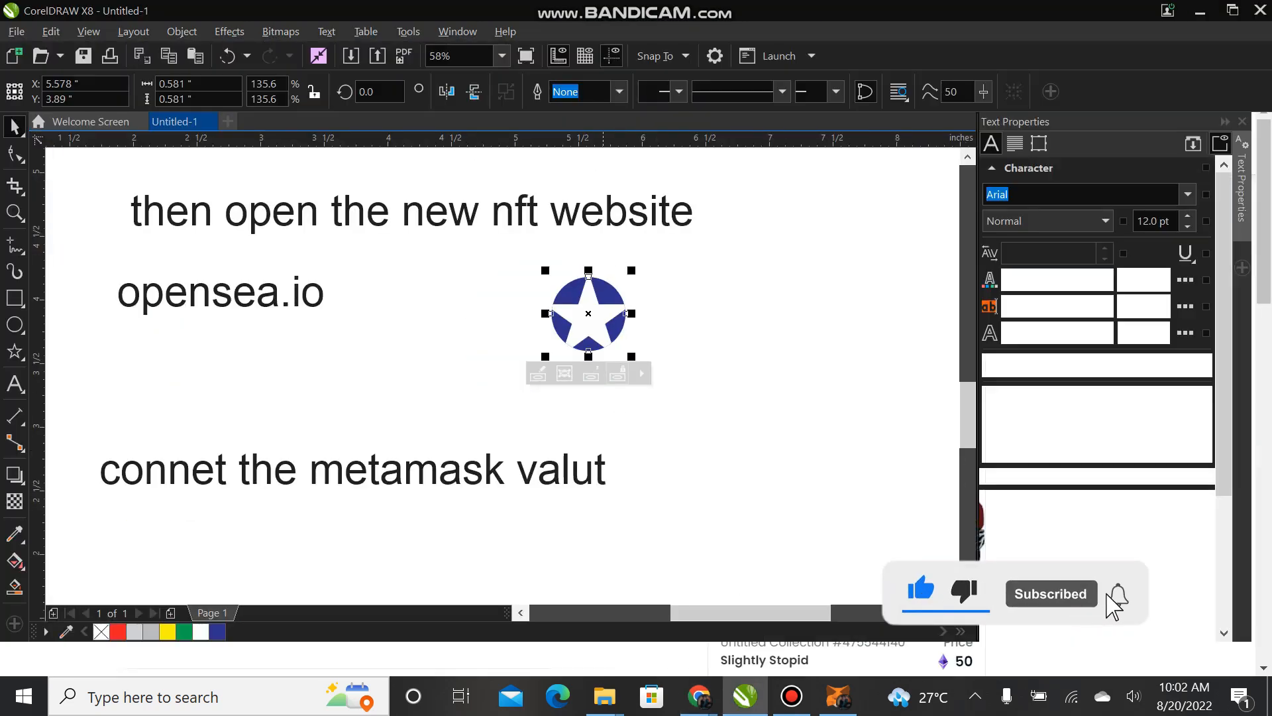
pyautogui.scroll(-2, 594, 287)
pyautogui.click(549, 377)
pyautogui.scroll(3, 530, 381)
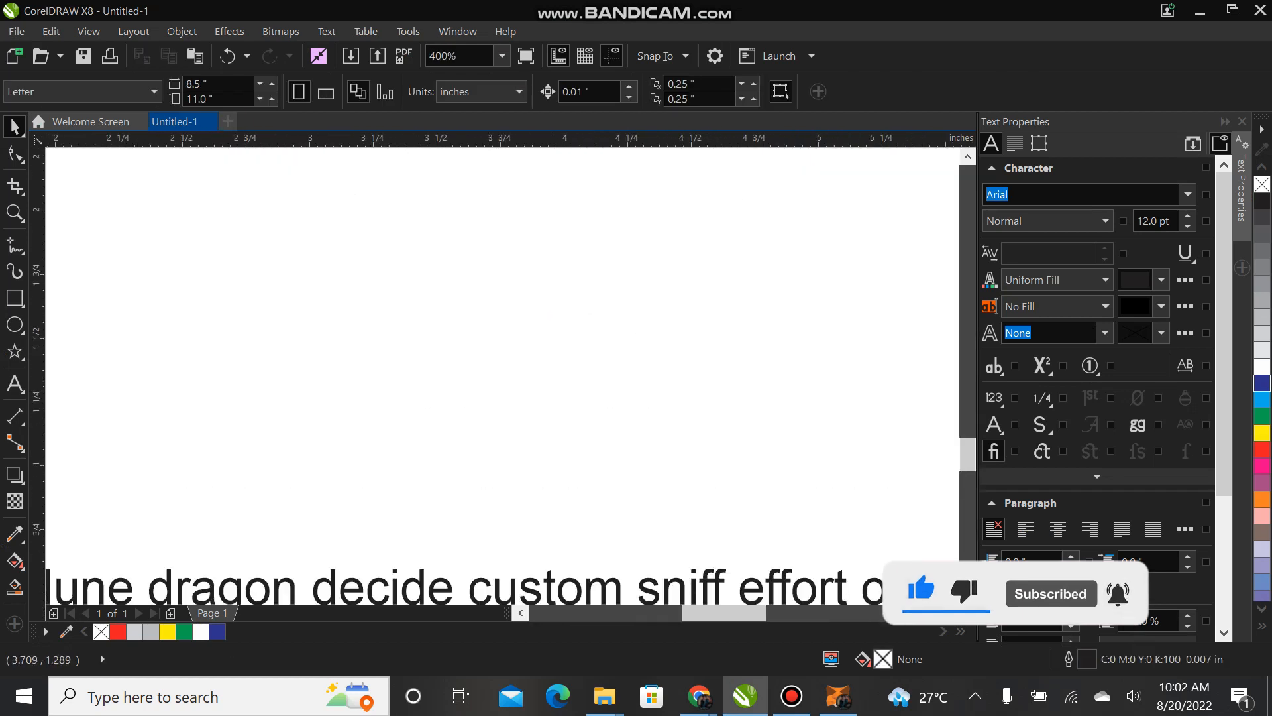
pyautogui.click(15, 384)
pyautogui.click(283, 320)
pyautogui.scroll(1, 361, 315)
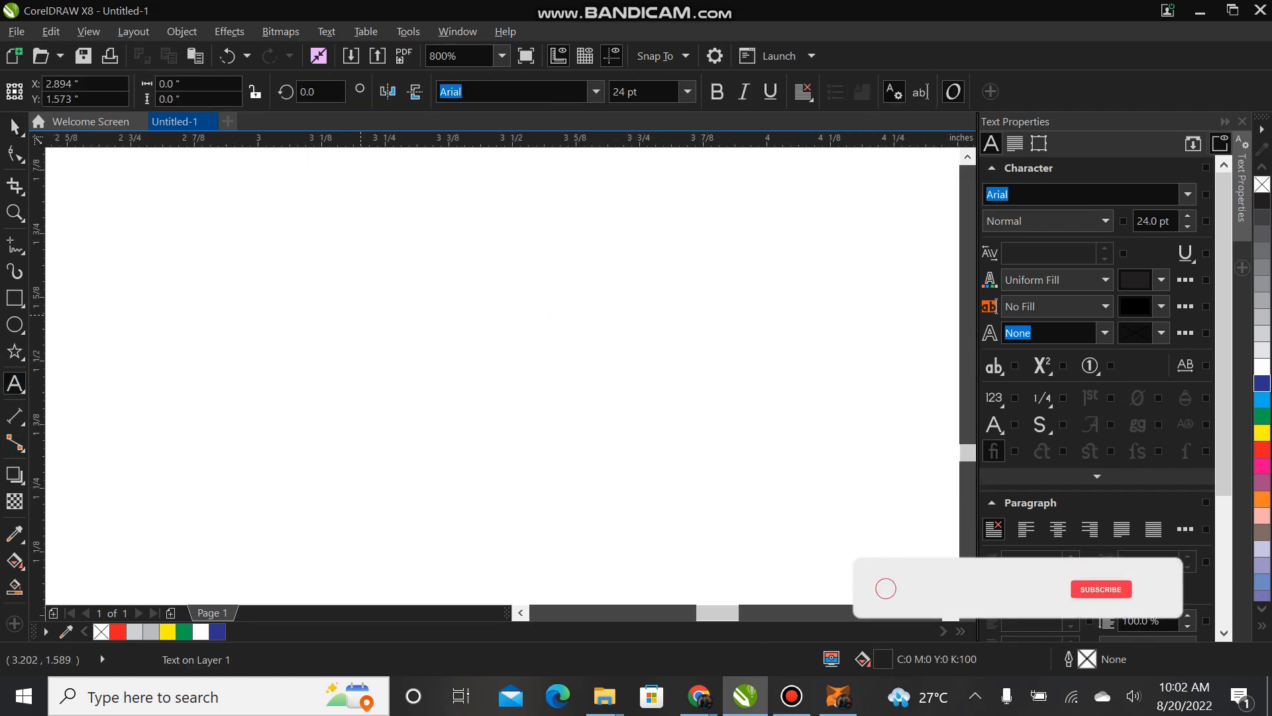
pyautogui.write('thanks f')
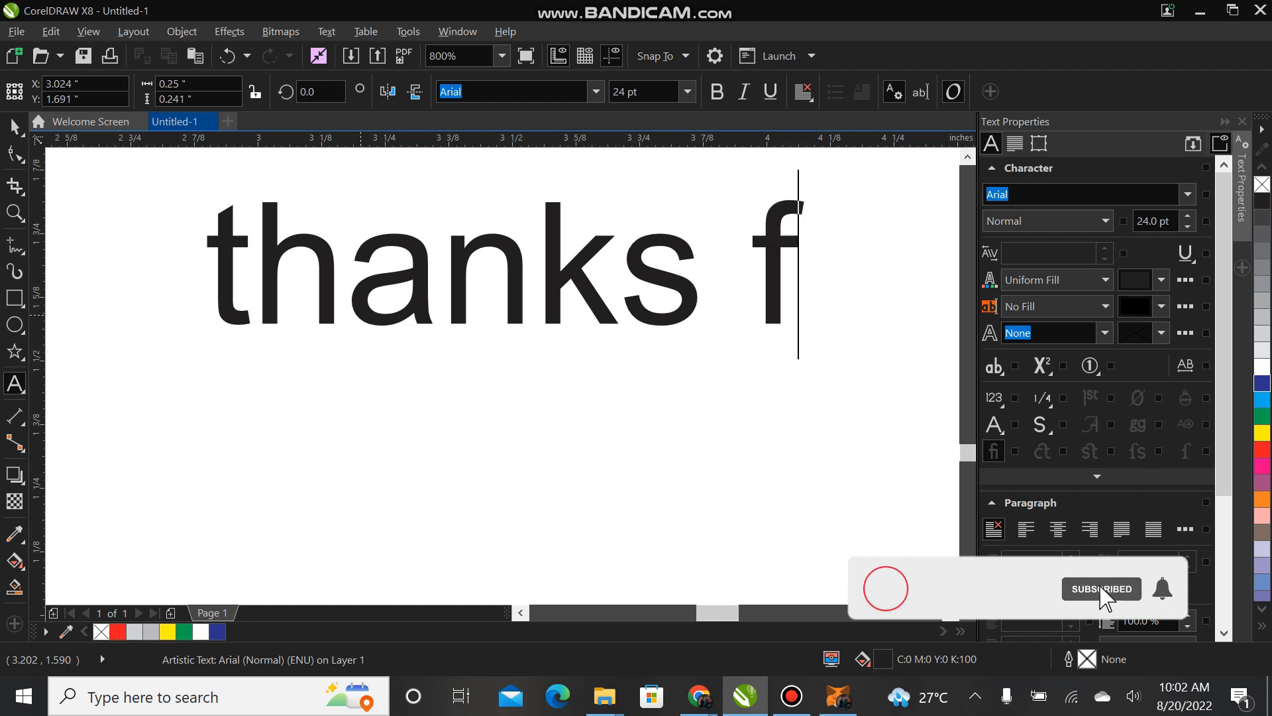
pyautogui.write('pr')
pyautogui.press('BackSpace')
pyautogui.press('BackSpace')
pyautogui.write('or')
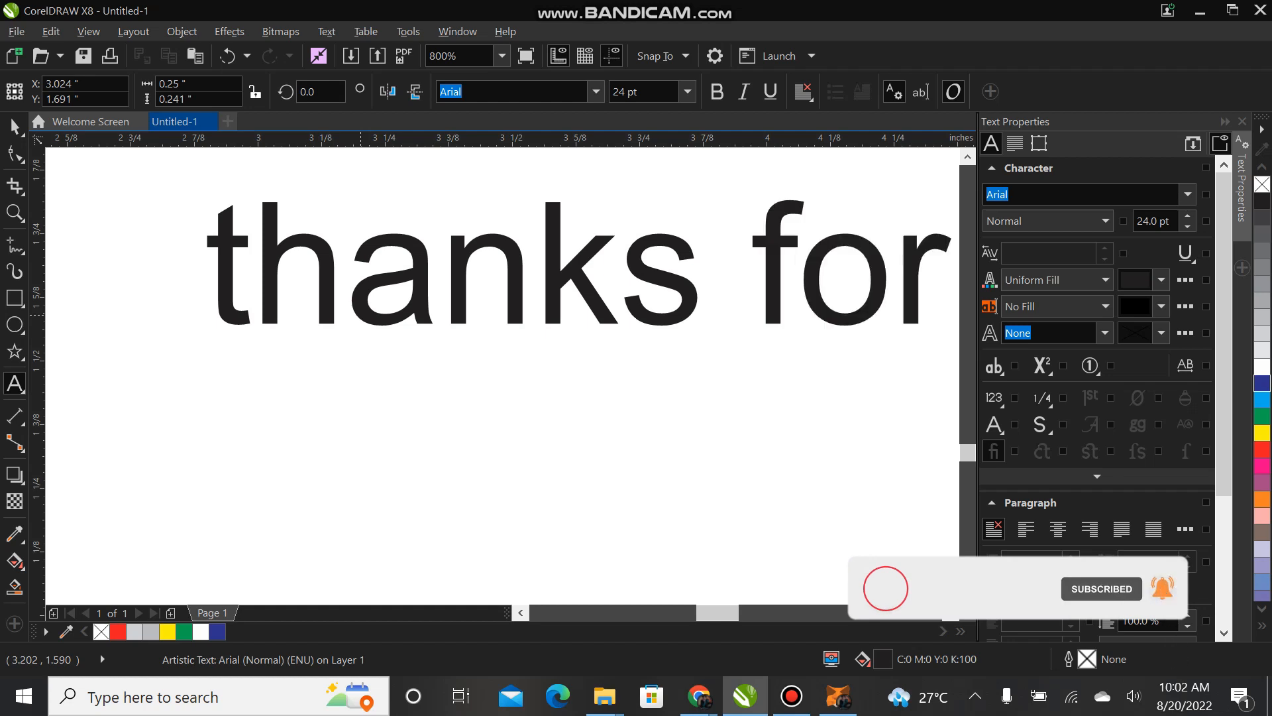
pyautogui.scroll(-1, 330, 324)
pyautogui.write('wa')
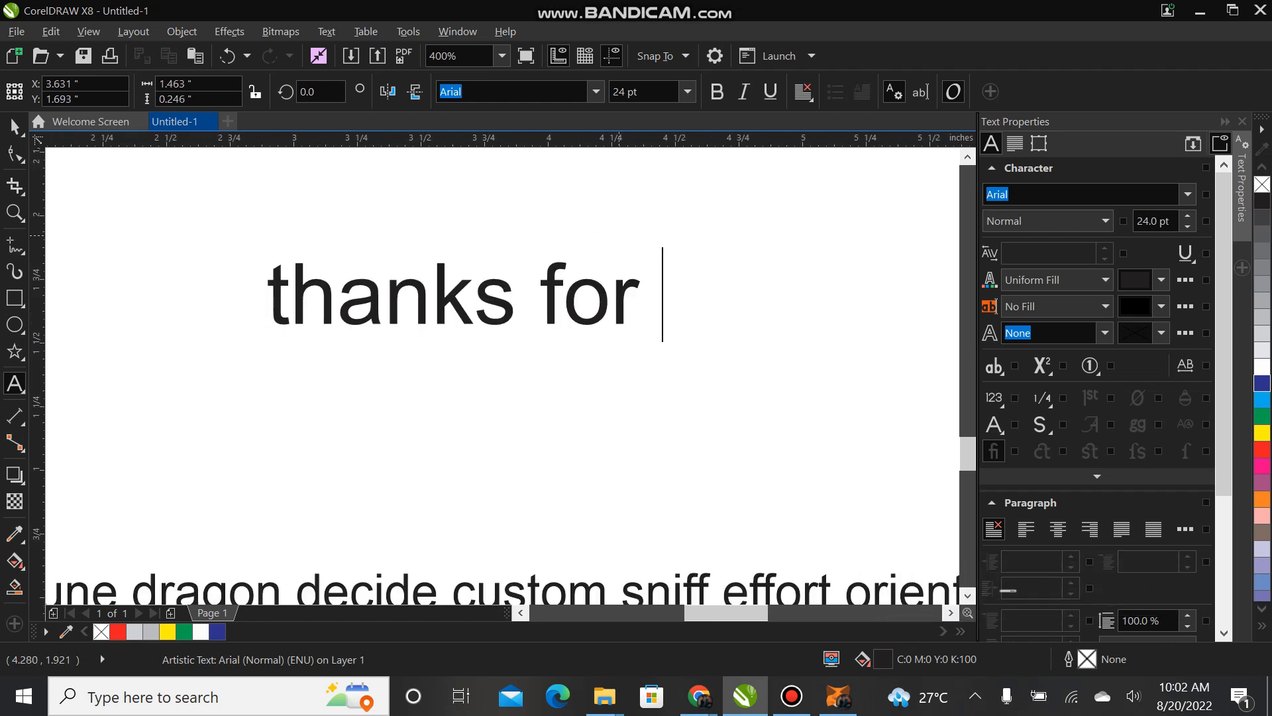
pyautogui.write('tc')
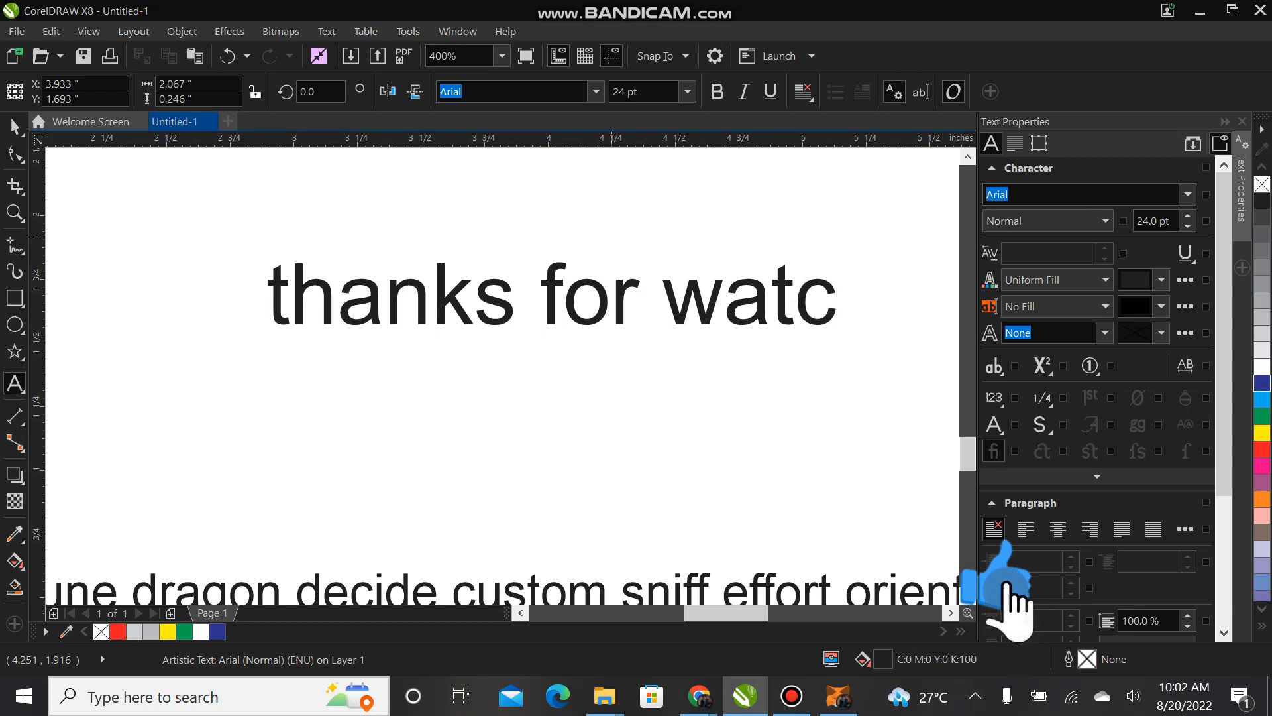
pyautogui.write('hing')
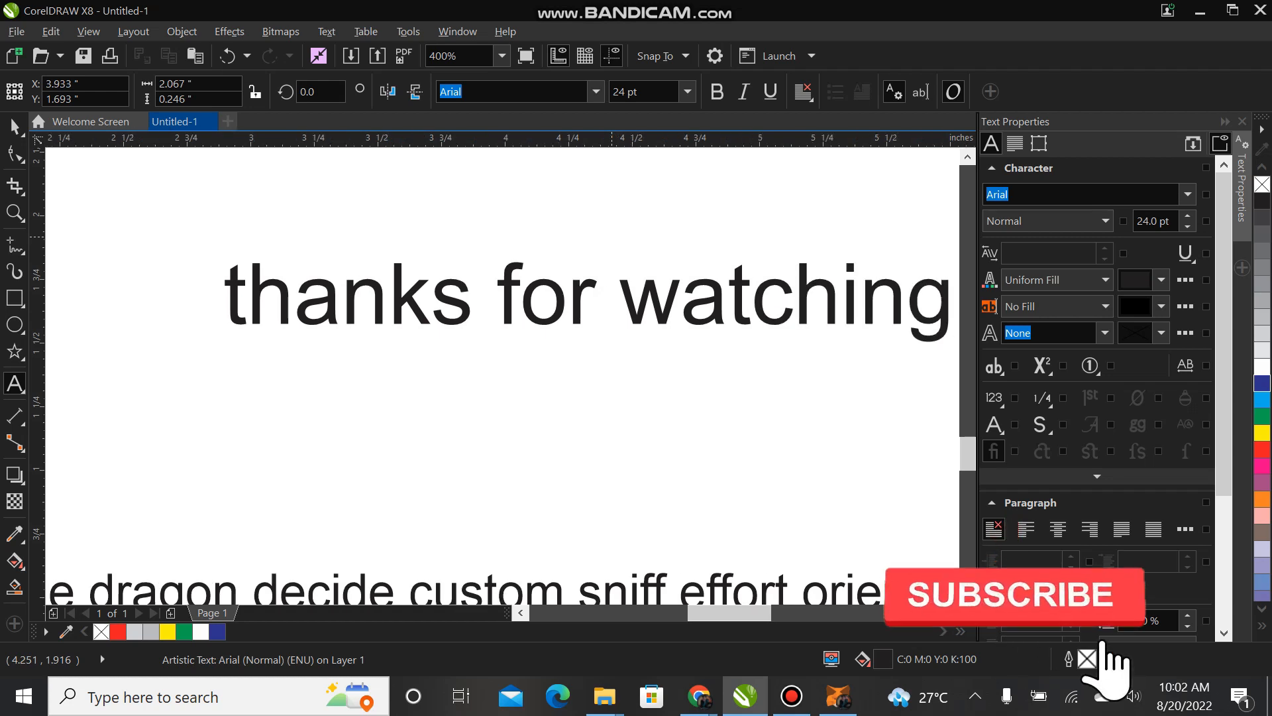
# Capitalise the first letter of the new text to read "Thanks for watching" and move the text slightly up and to the left
pyautogui.click(15, 126)
pyautogui.moveTo(404, 245); pyautogui.dragTo(457, 258)
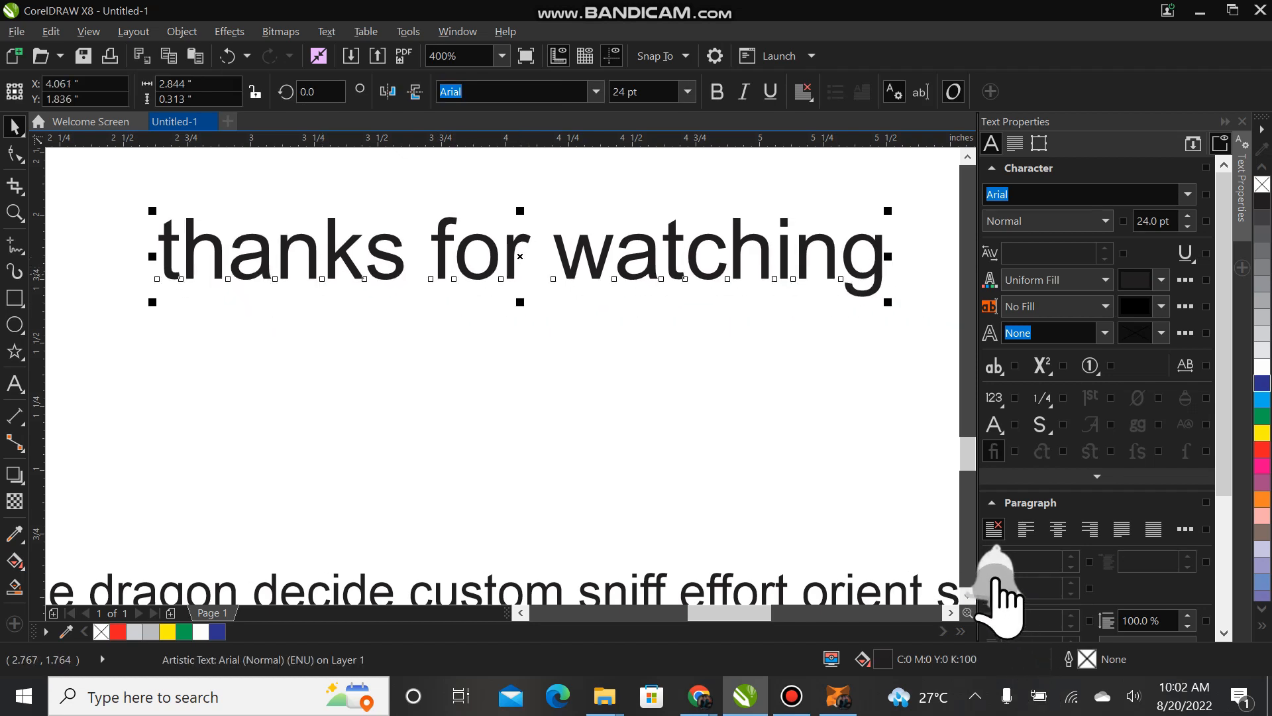
pyautogui.doubleClick(177, 271)
pyautogui.write('T')
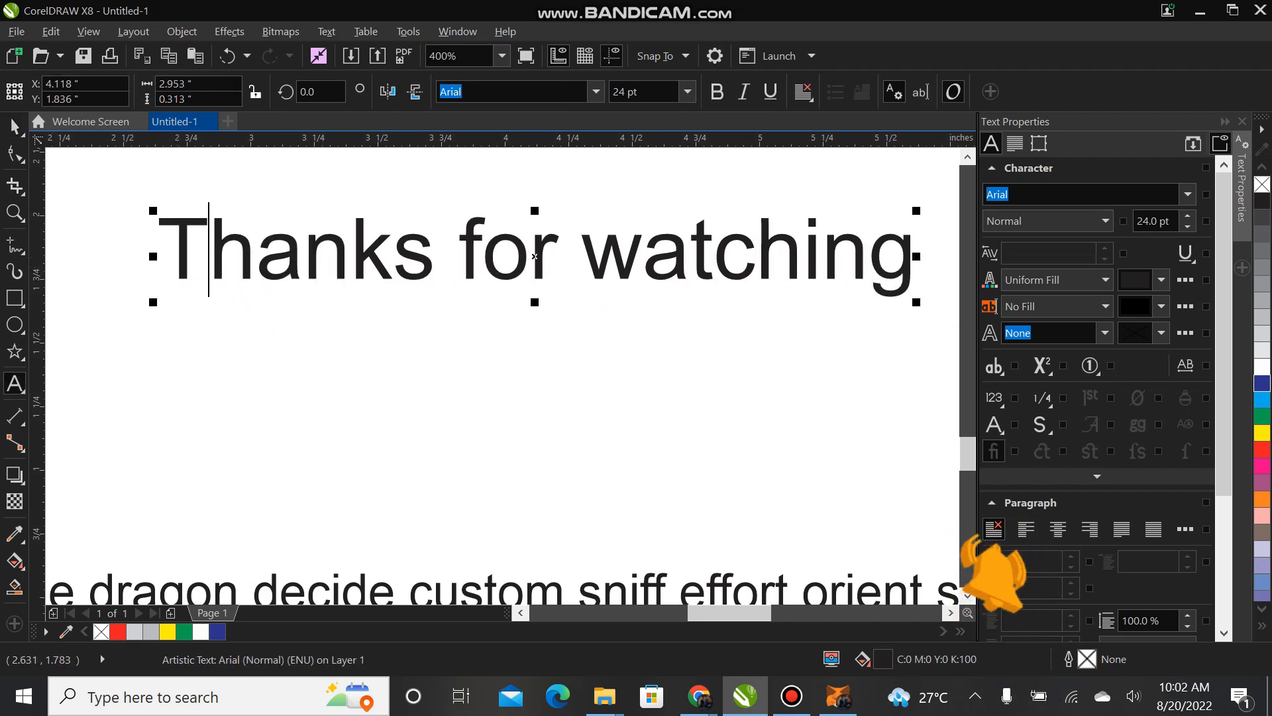
pyautogui.hotkey('ctrl', 'space')
pyautogui.click(69, 127)
pyautogui.moveTo(399, 275); pyautogui.dragTo(375, 275)
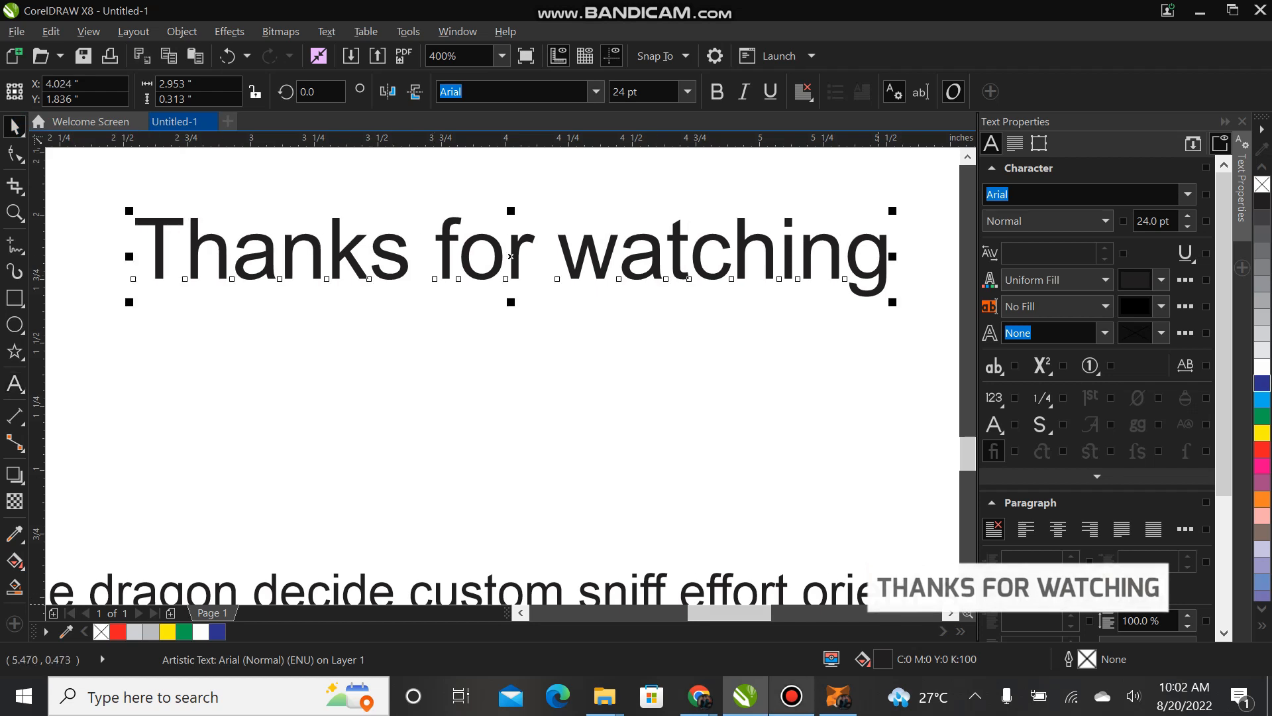